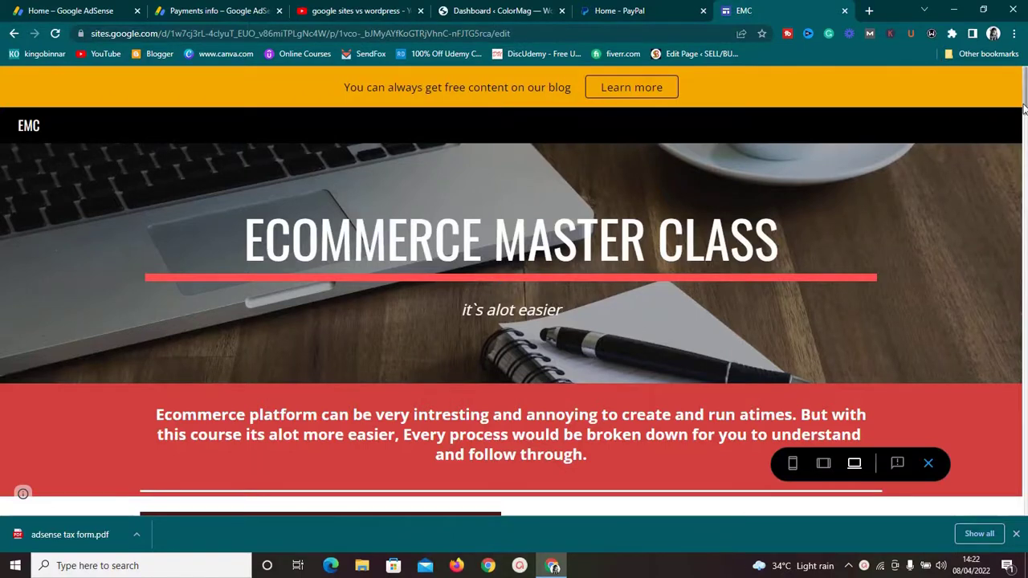
Step: Review the Ecommerce Master Class page in the desktop preview, from the header banner down to the Ecwid lessons
left_click_drag(1025, 98, 1024, 74)
left_click_drag(1024, 100, 1024, 131)
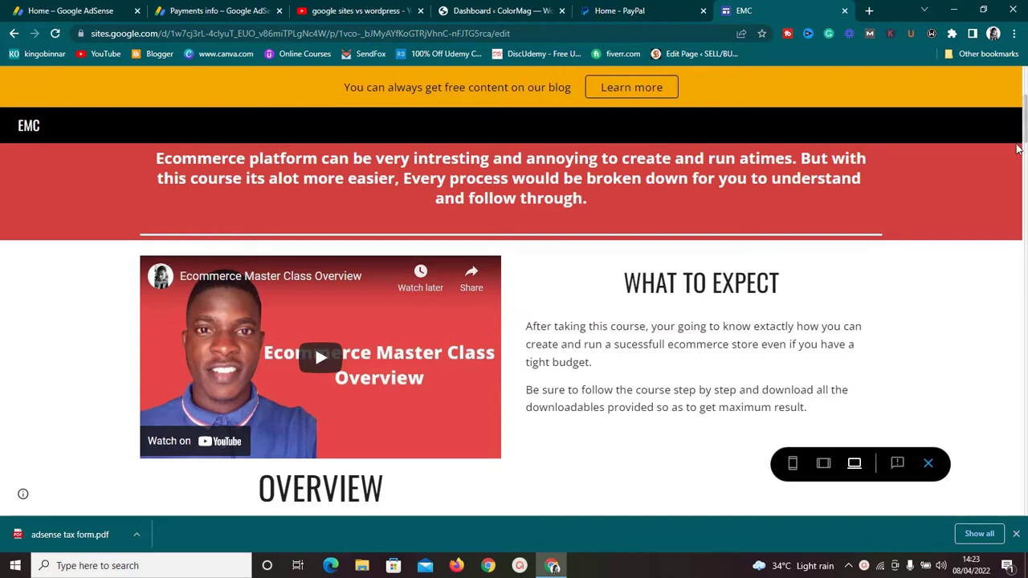
left_click_drag(1025, 119, 1024, 371)
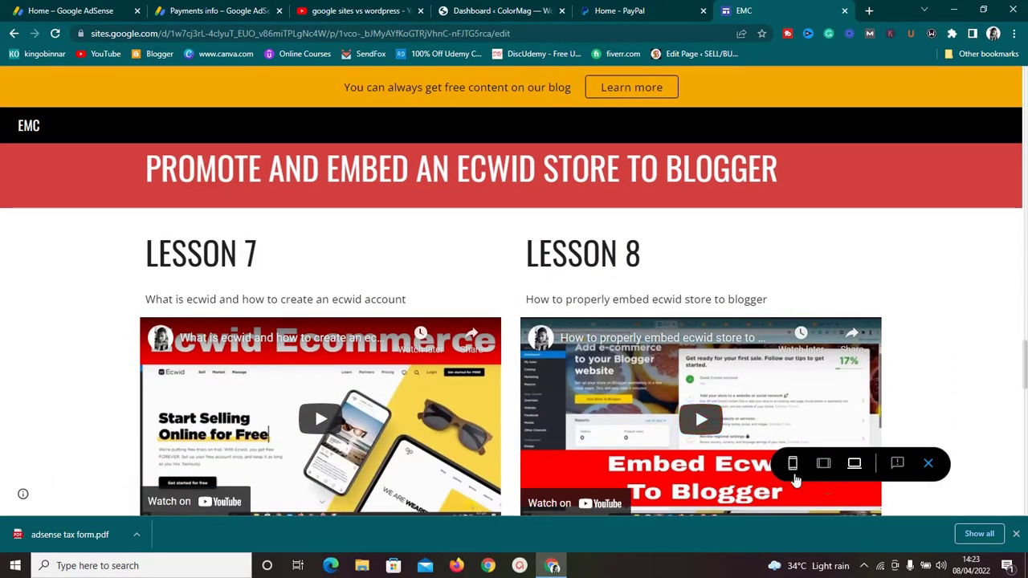
Step: Check the page in phone-size preview down to its footer, including the overview video, and exit the preview
left_click(792, 463)
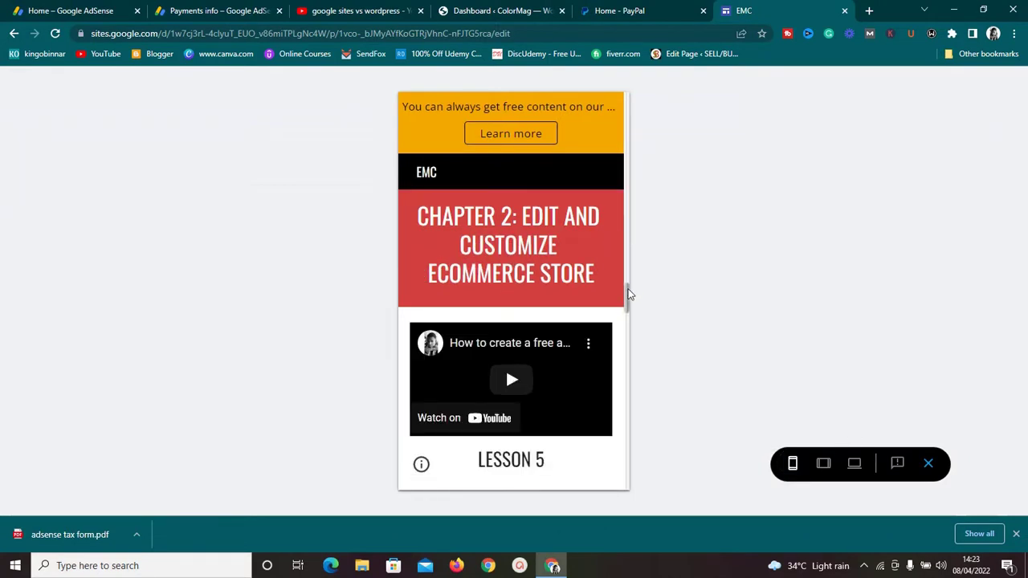
left_click_drag(631, 288, 631, 68)
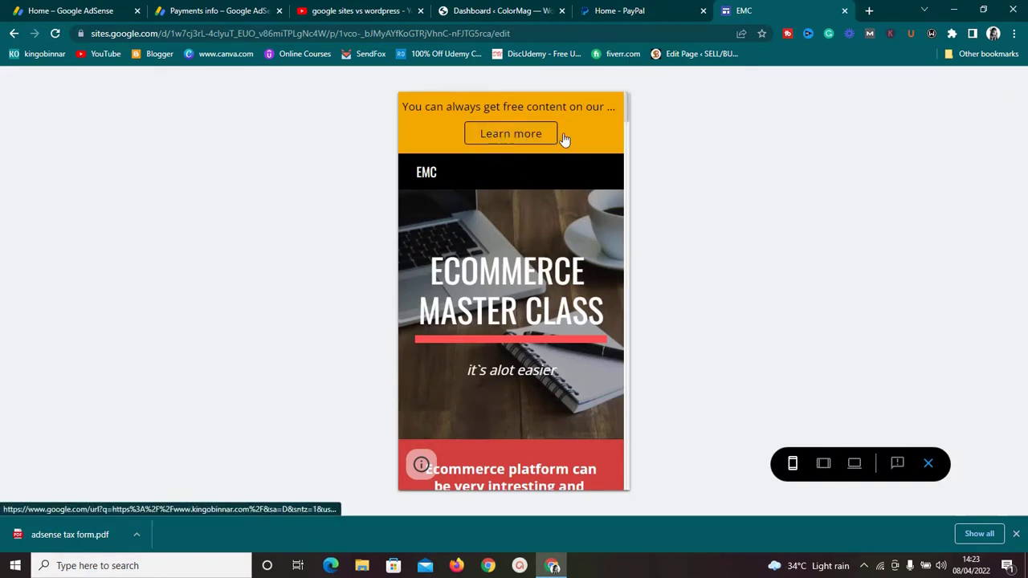
left_click_drag(629, 118, 628, 153)
left_click(521, 278)
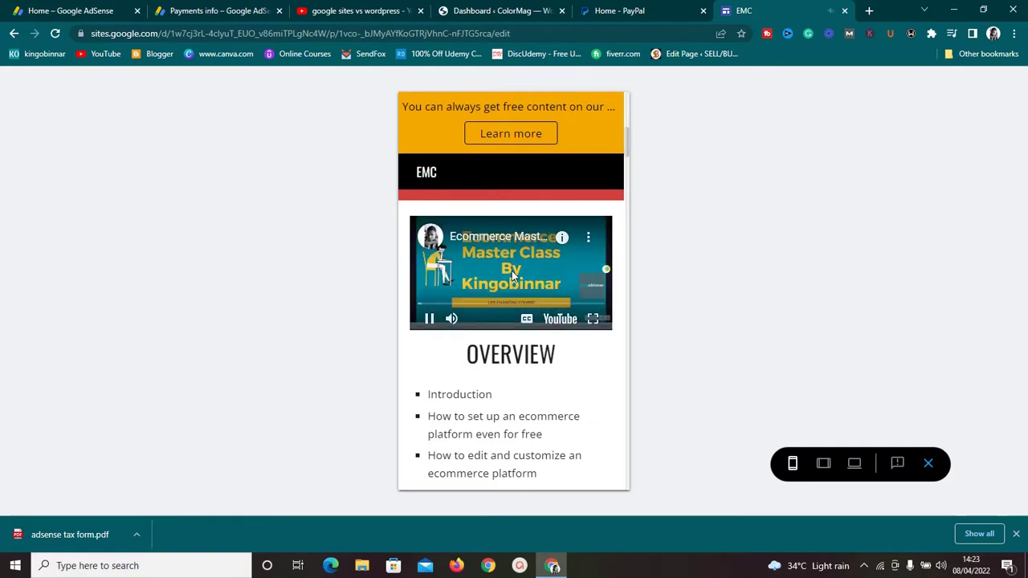
left_click(429, 319)
left_click_drag(627, 141, 627, 508)
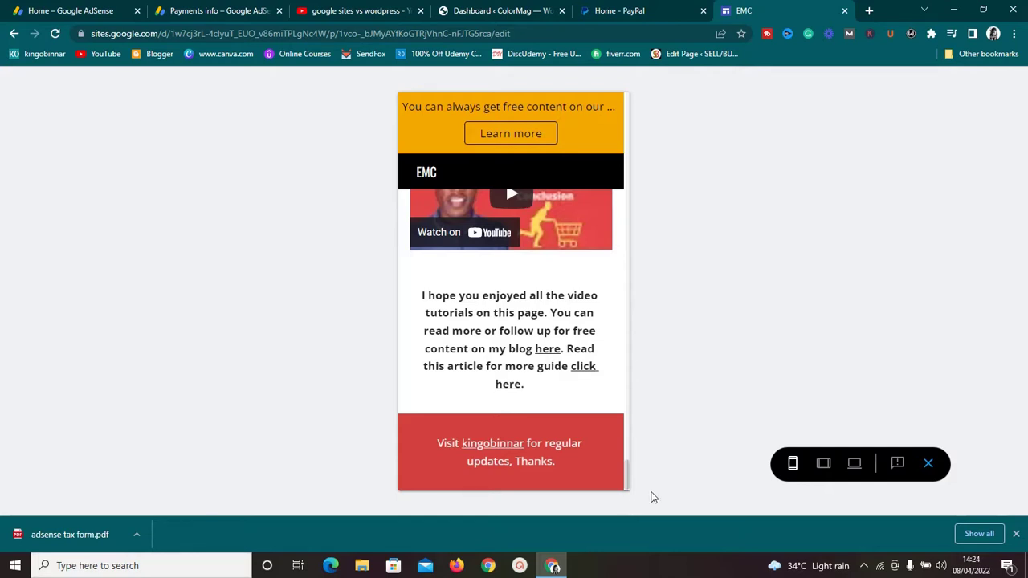
left_click(928, 465)
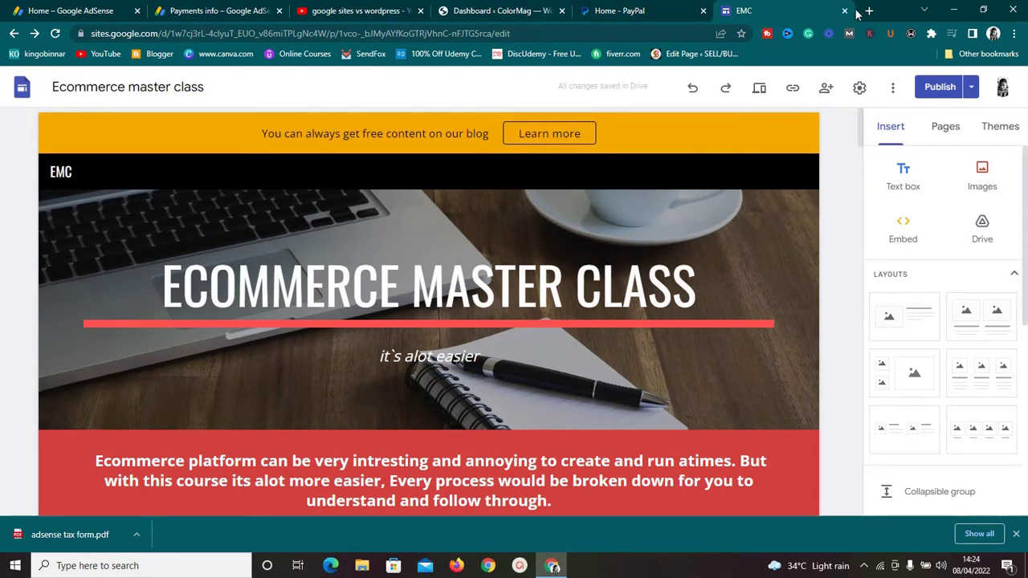
Step: Open the Google Sites home page, sites.google.com, in a new browser tab
left_click(870, 10)
type("site")
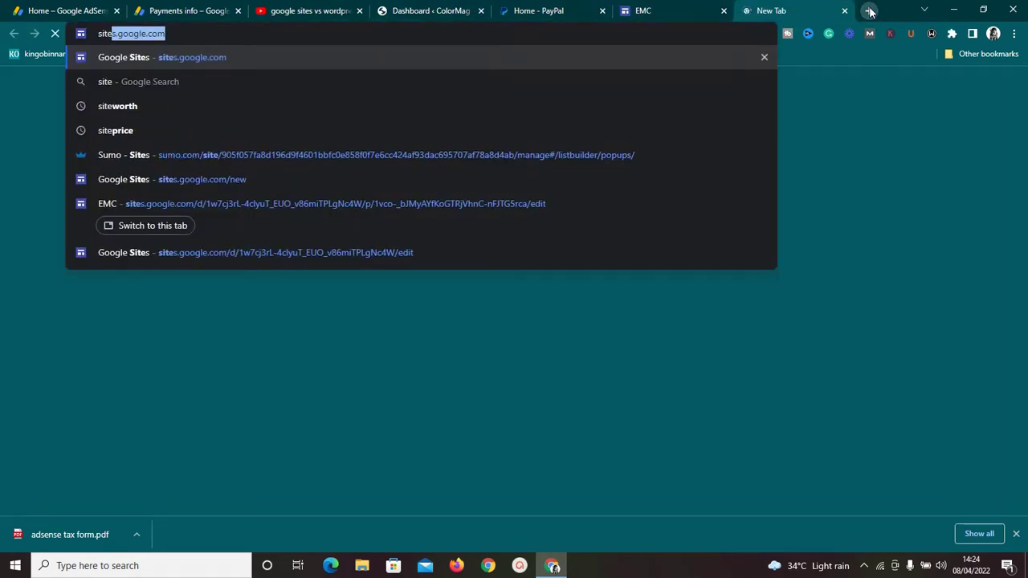
key("Return")
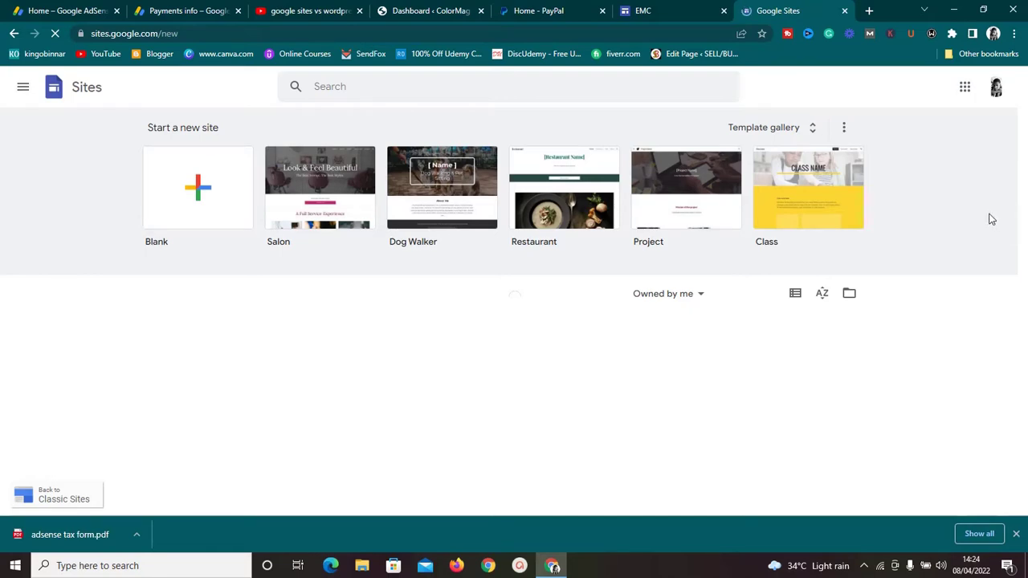
Step: Look over the recent sites and start a new site from the Blank template
scroll(988, 220, "down", 6)
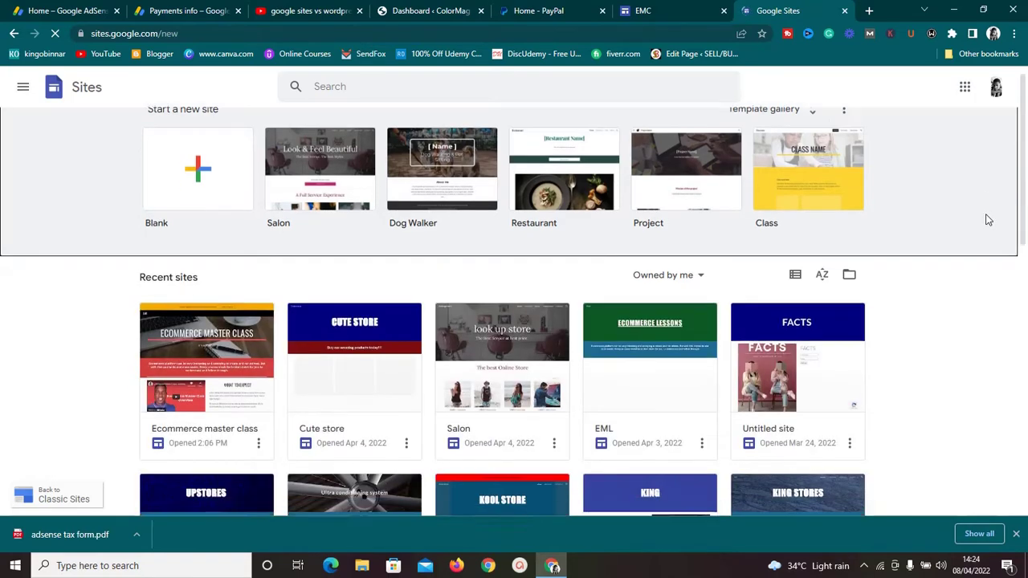
scroll(988, 220, "down", 1)
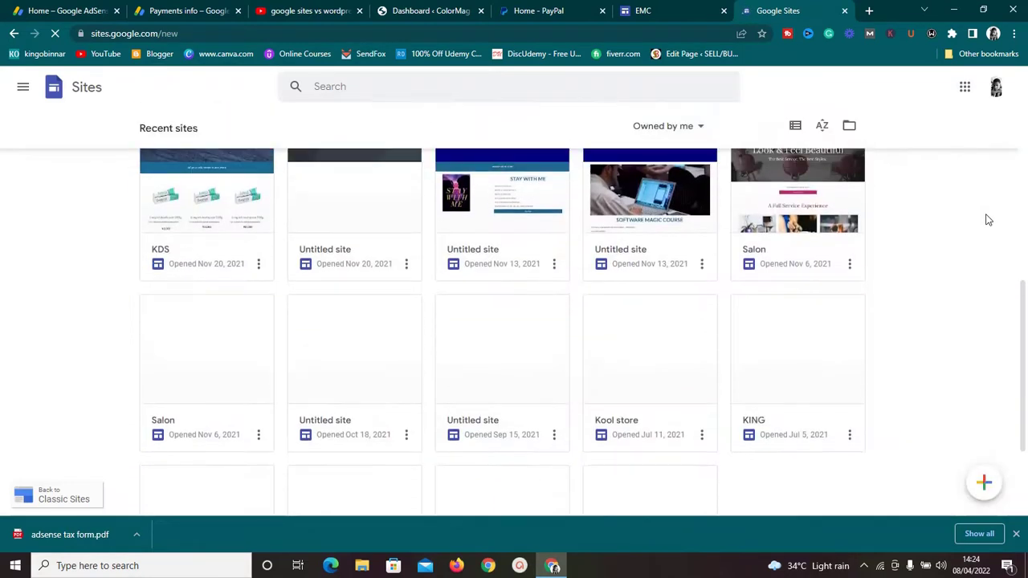
scroll(988, 219, "up", 5)
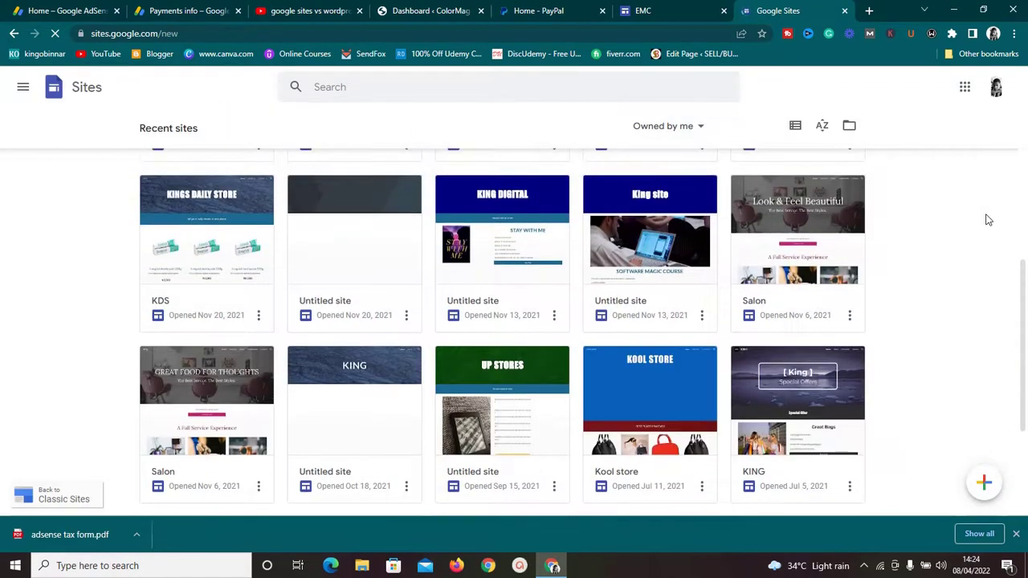
scroll(988, 219, "down", 3)
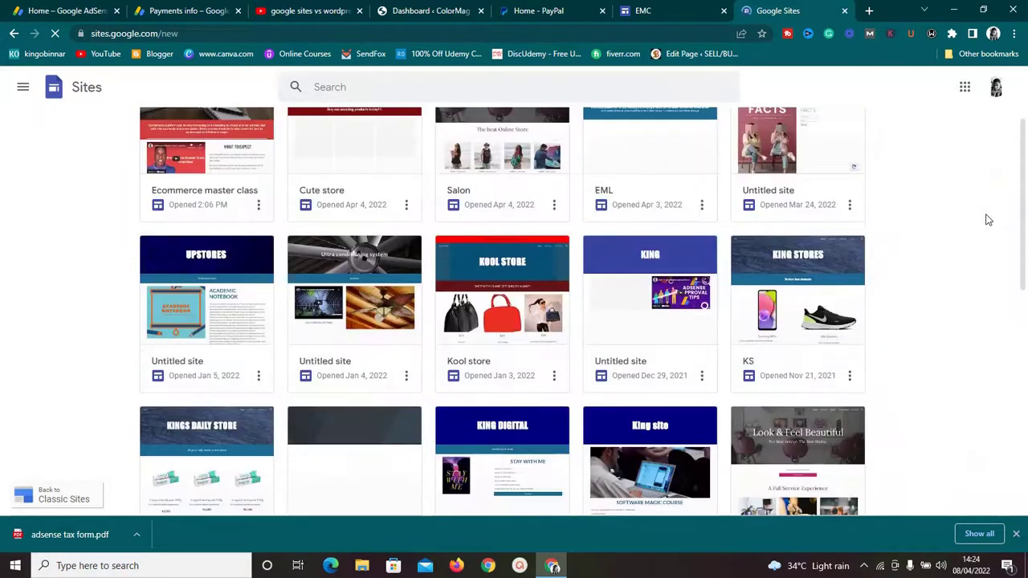
scroll(988, 219, "up", 4)
scroll(988, 219, "up", 2)
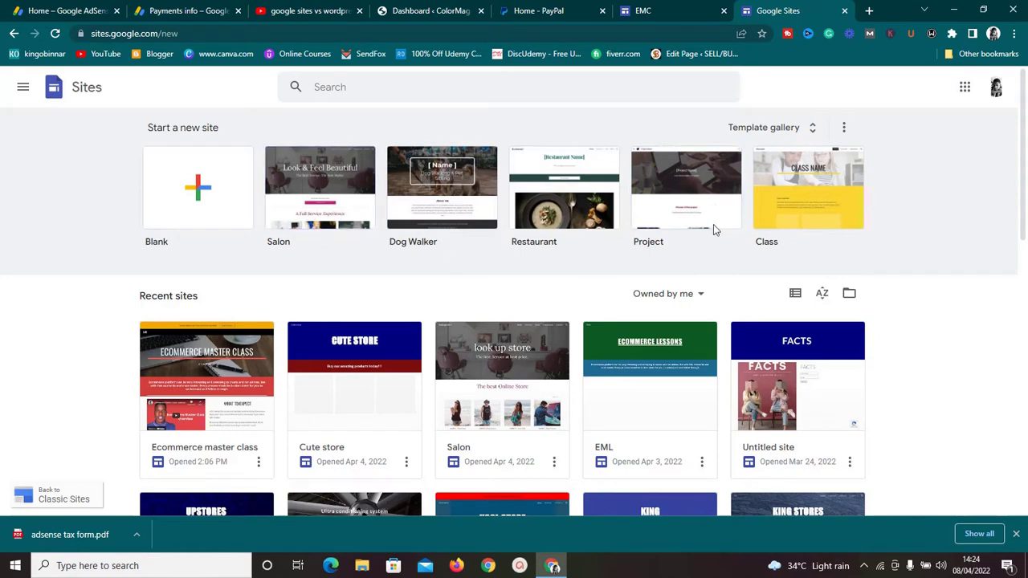
left_click(198, 206)
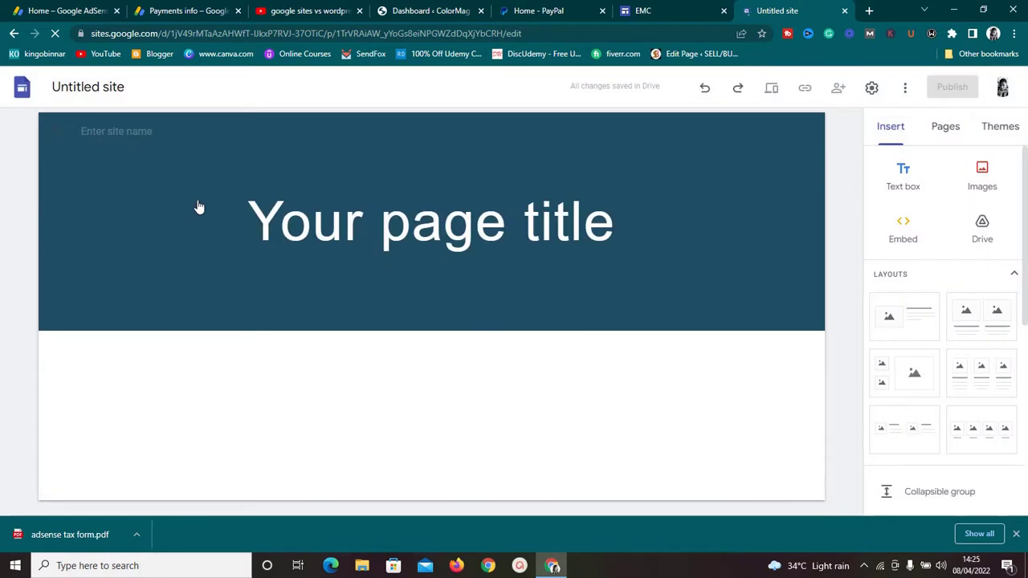
Step: Replace the placeholder page title in the header with KING SIGN UP
left_click(451, 234)
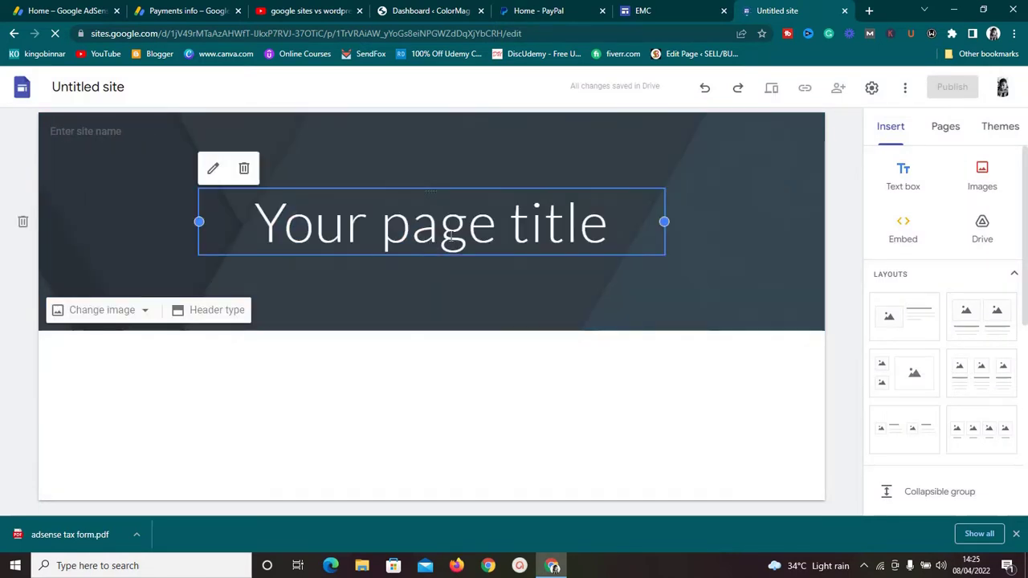
triple_click(450, 236)
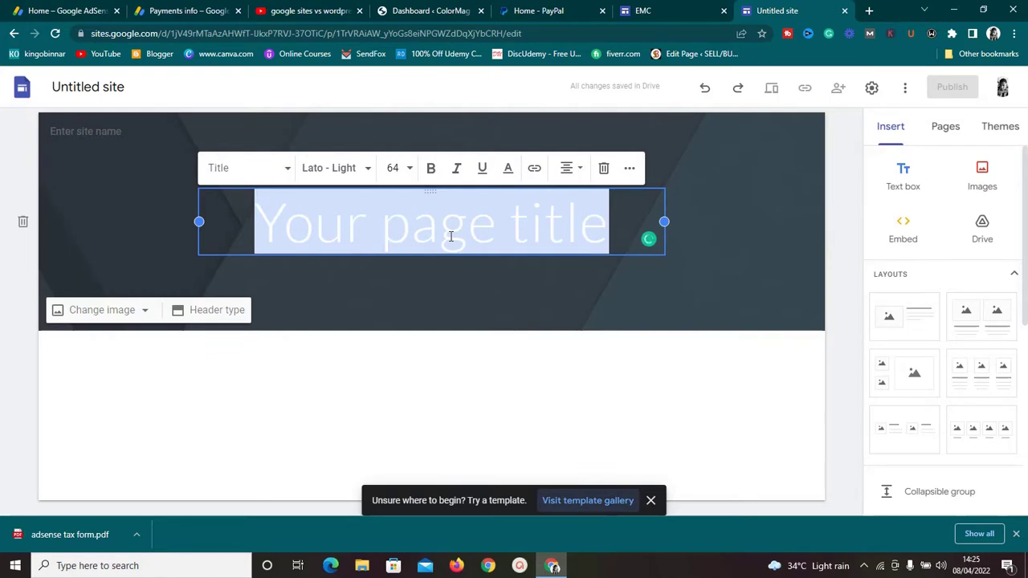
type("Kin")
key("BackSpace")
key("BackSpace")
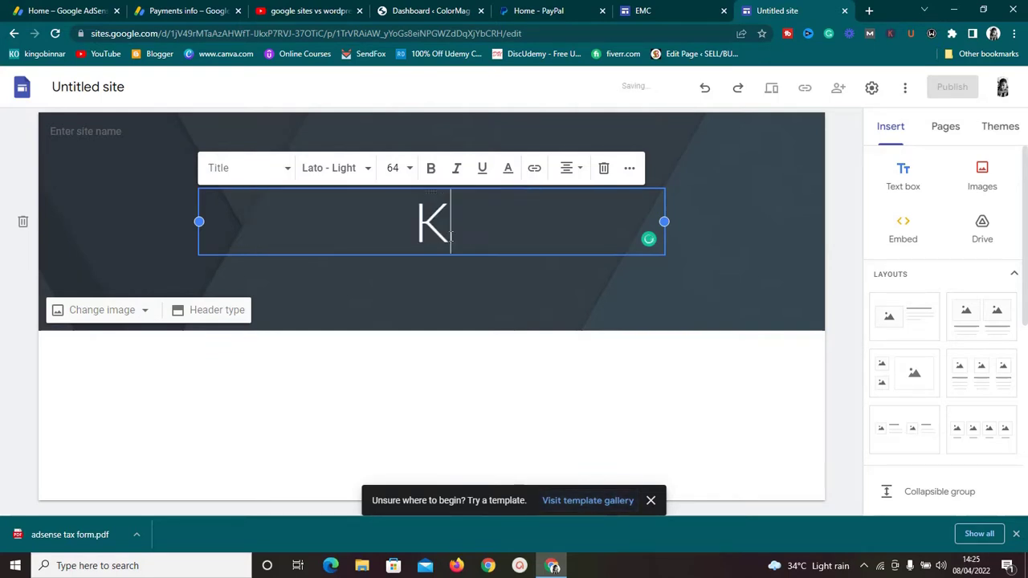
type("ING ")
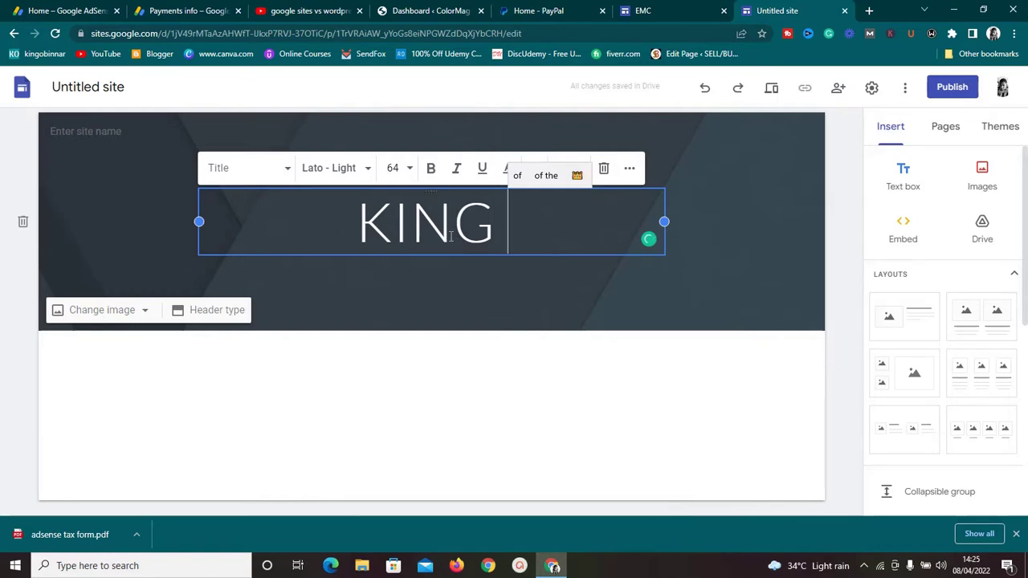
type("SIG")
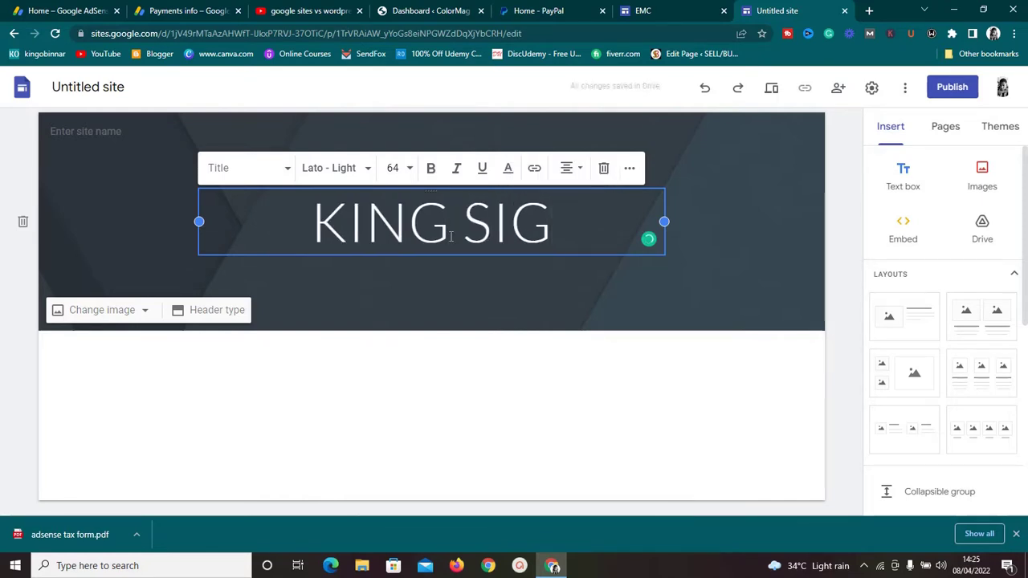
type("N UP")
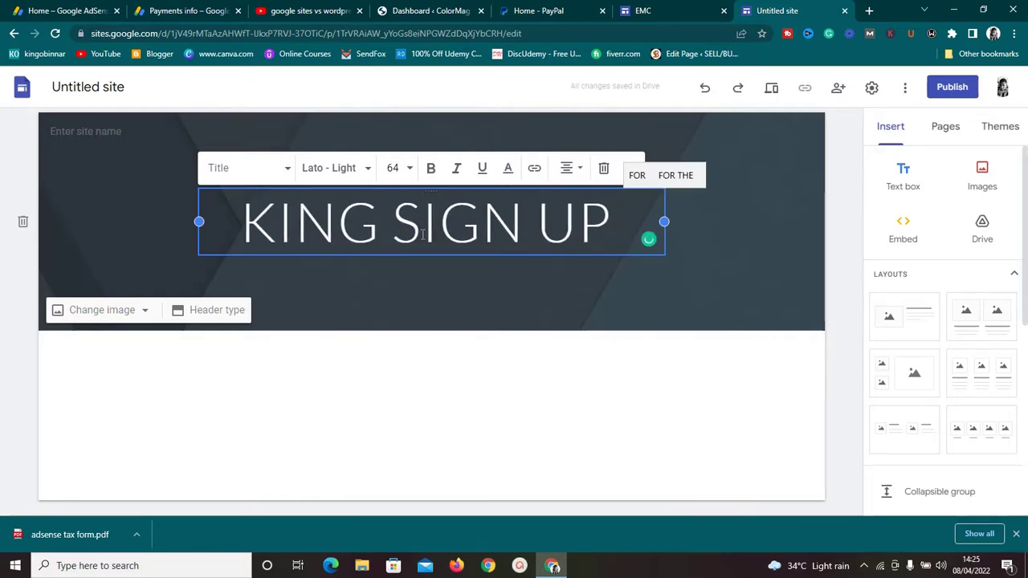
key("BackSpace")
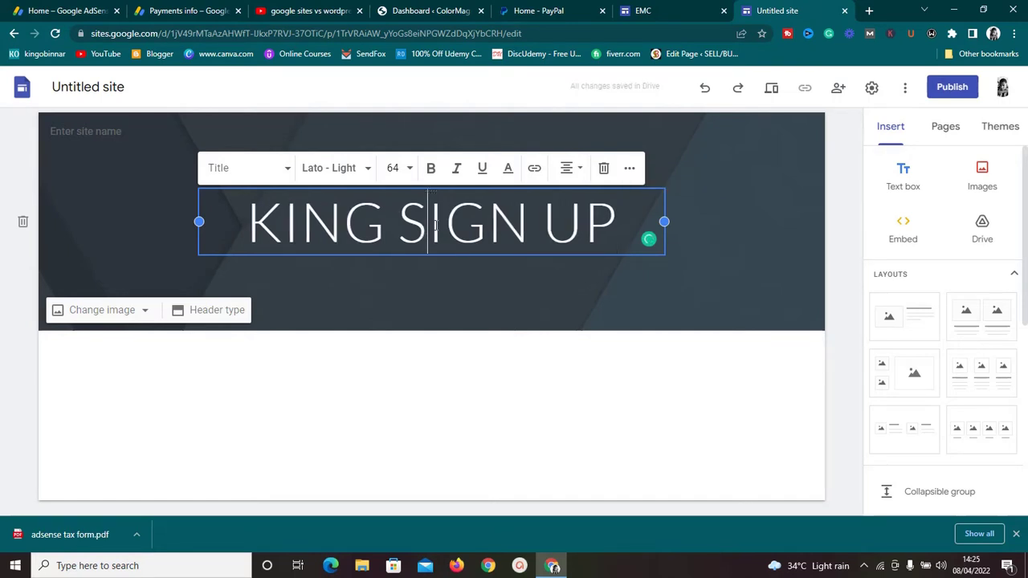
Step: Set the header title's font to Impact and enter KING as the site name
triple_click(434, 227)
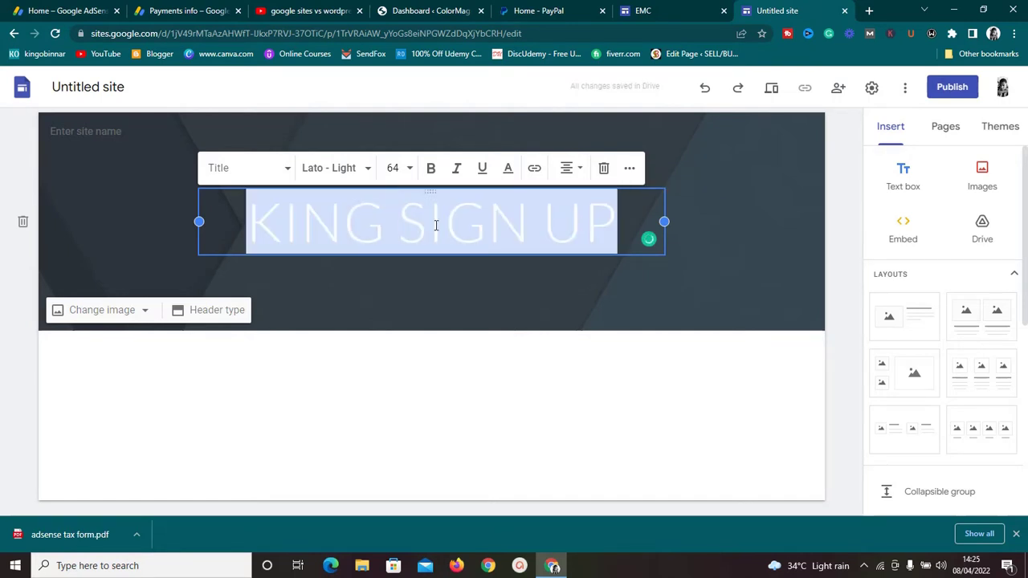
left_click(366, 181)
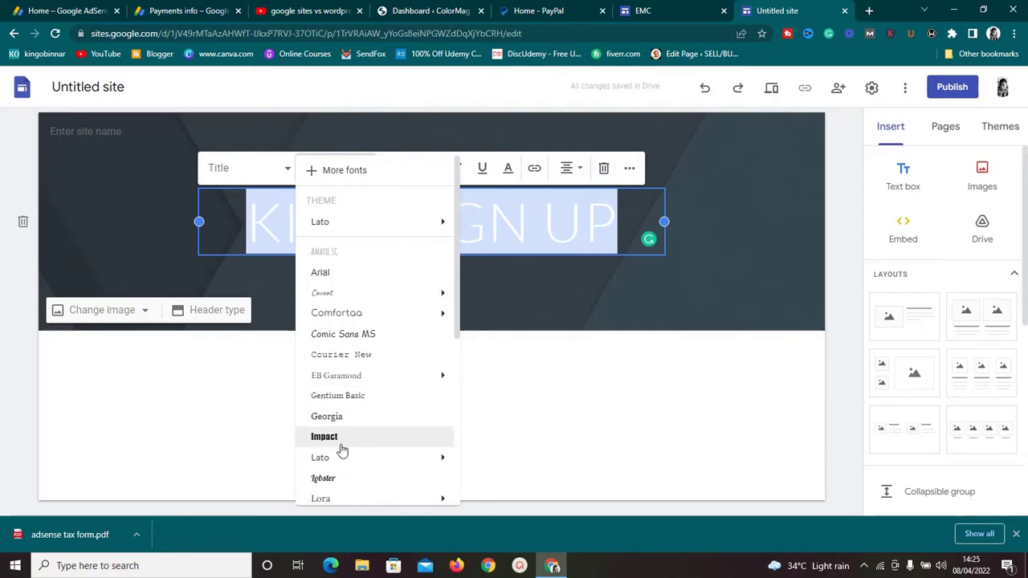
left_click(340, 441)
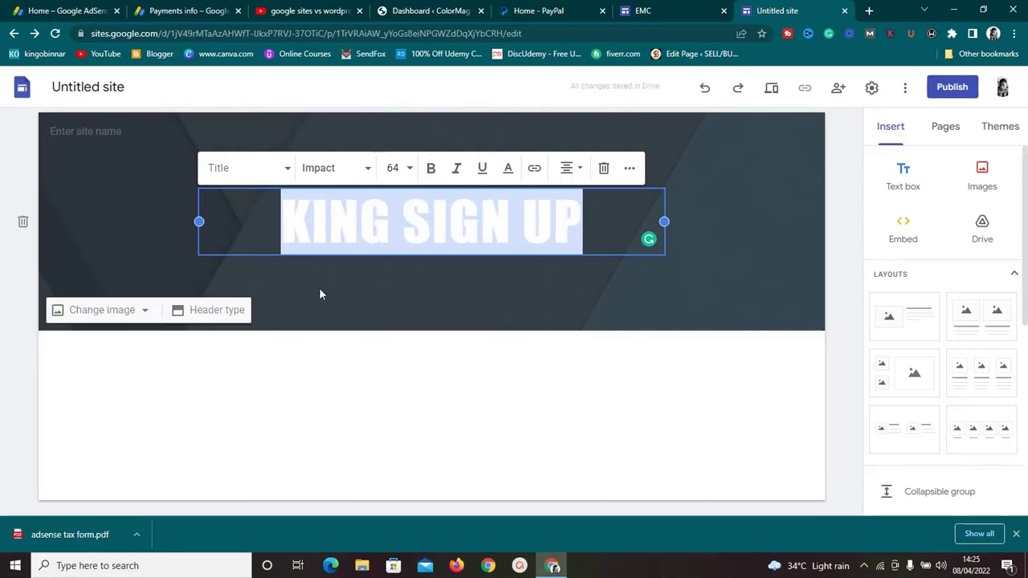
left_click(347, 277)
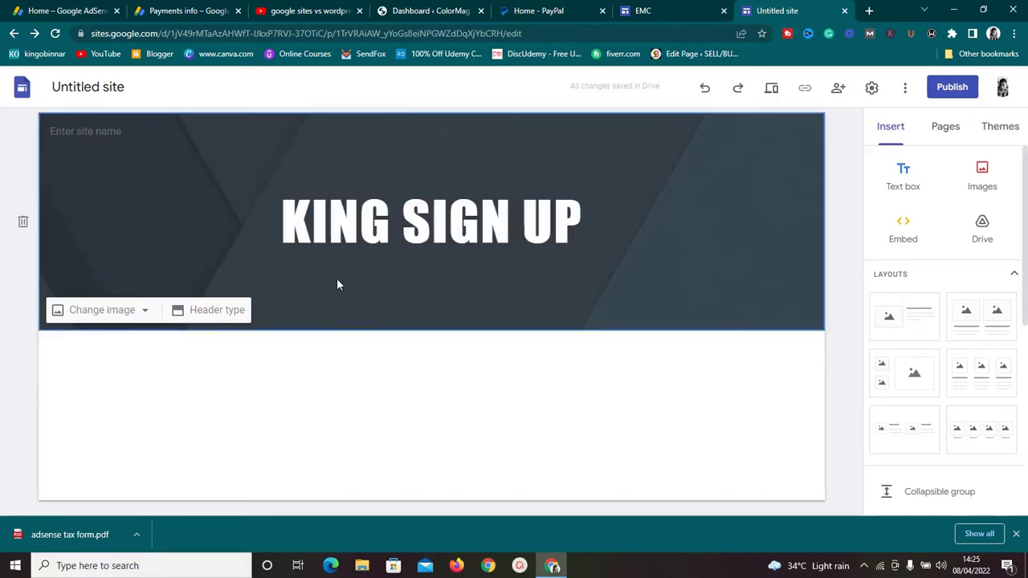
left_click(97, 130)
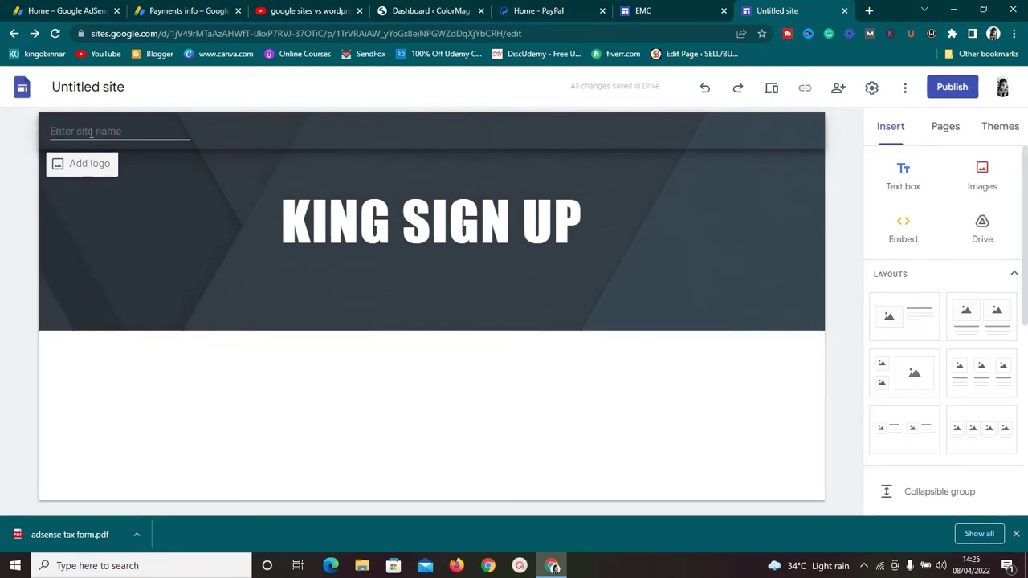
type("KING")
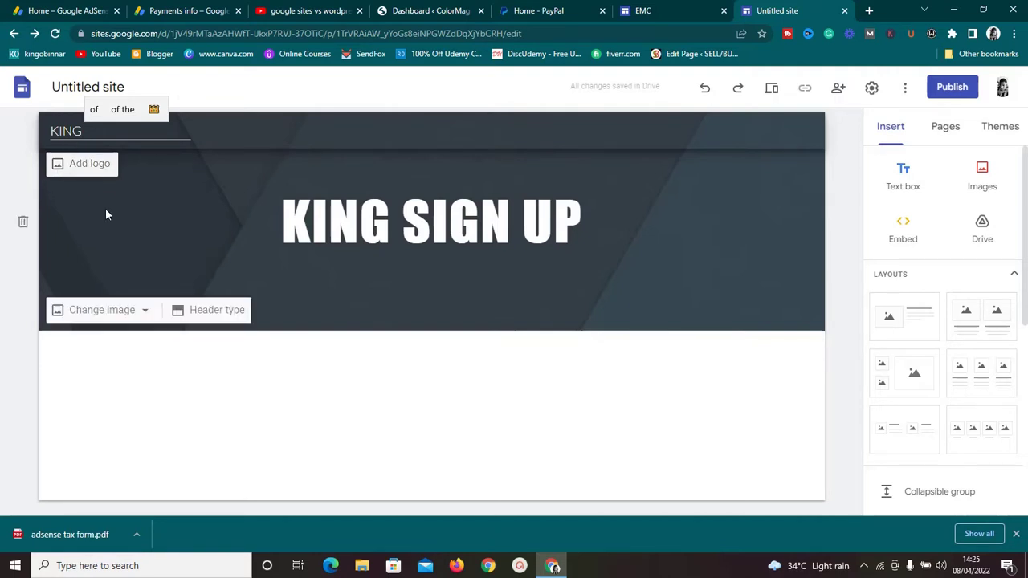
Step: Start selecting a replacement header image and search Google images for COMPUTER
left_click(146, 319)
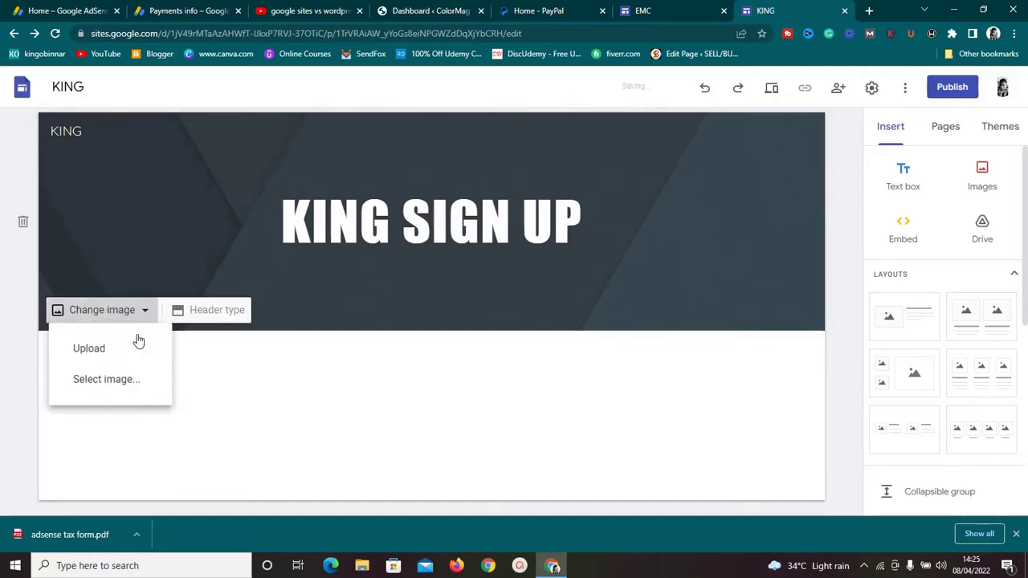
left_click(128, 383)
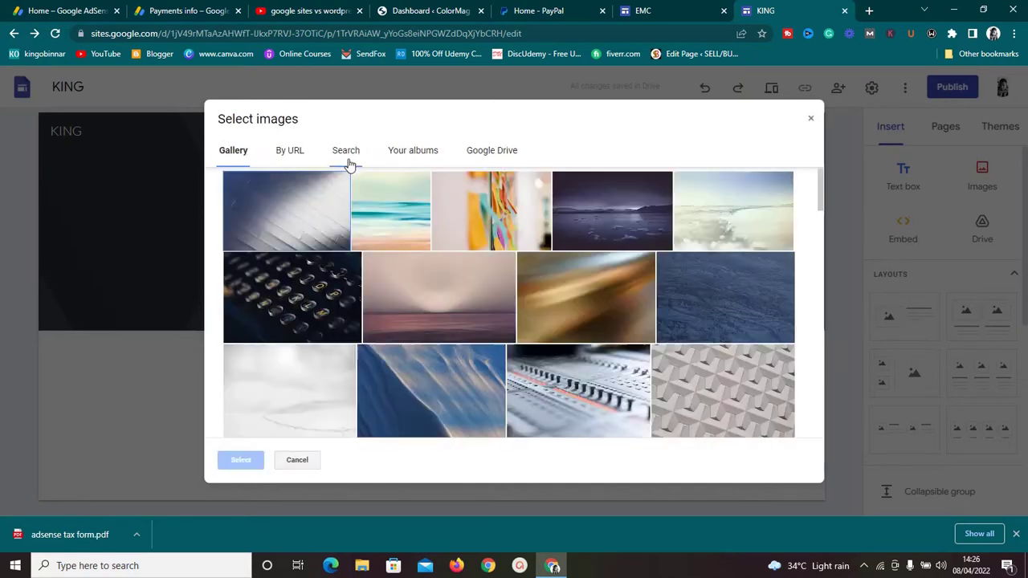
left_click(347, 153)
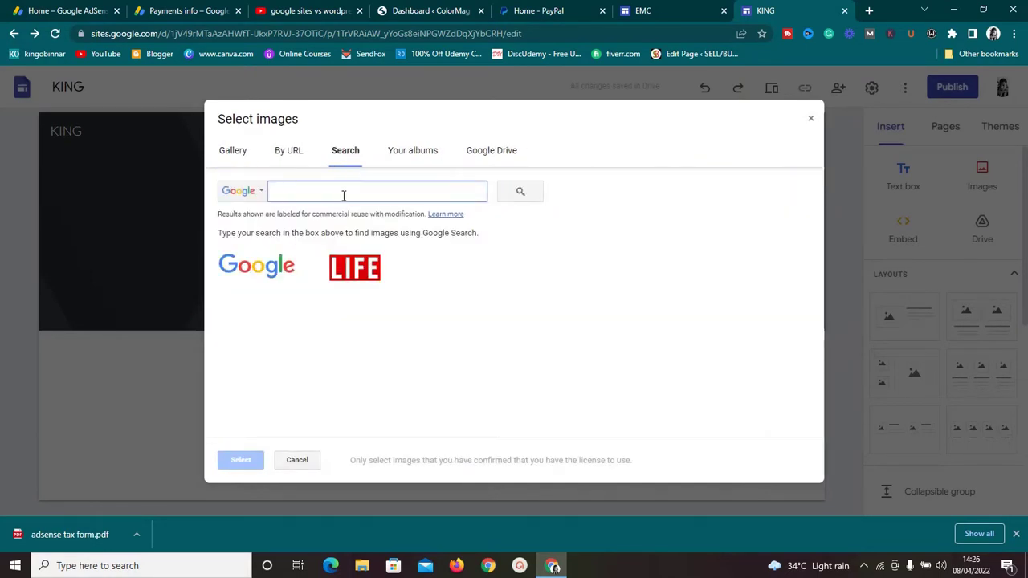
type("COM")
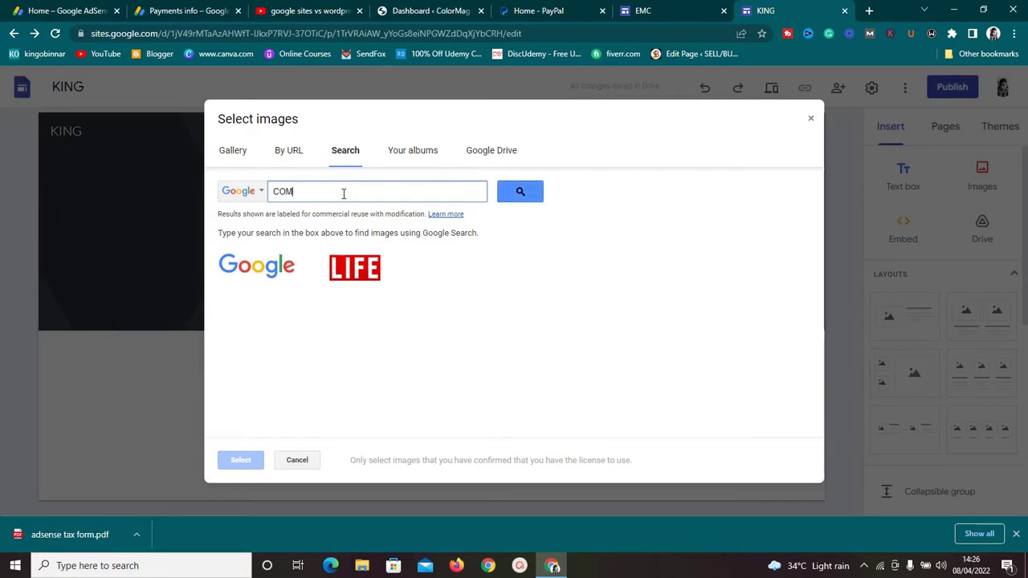
type("PUTER")
key("Return")
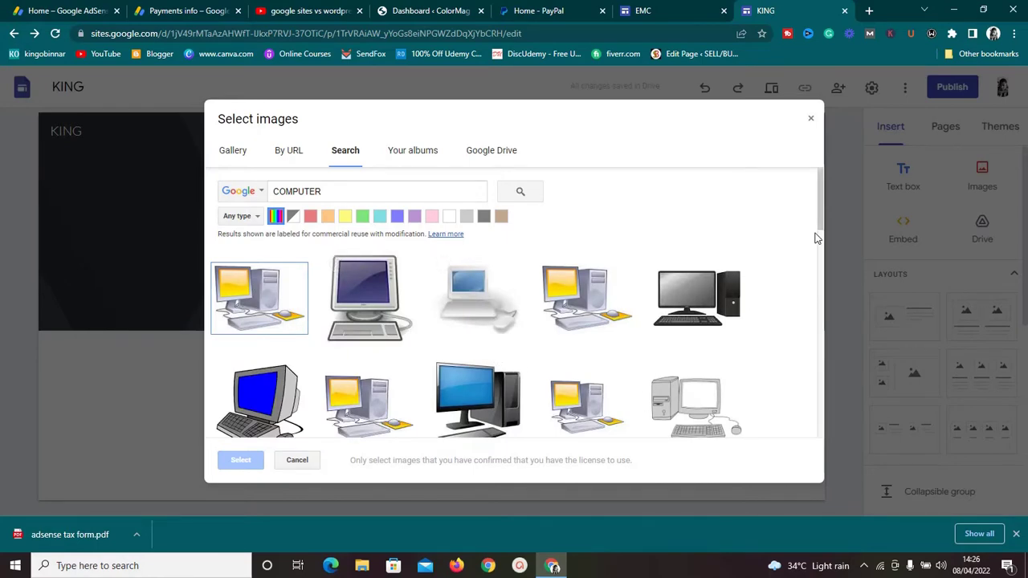
Step: Use the search result photo of a black laptop beside a notebook on a grey desk as the header image
left_click_drag(820, 218, 807, 365)
scroll(806, 394, "down", 5)
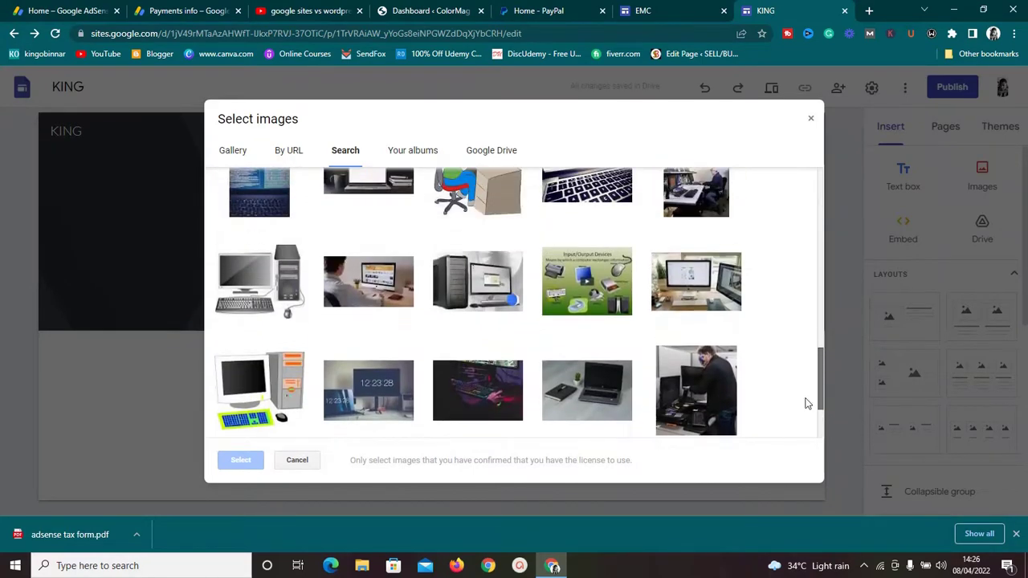
scroll(806, 416, "down", 3)
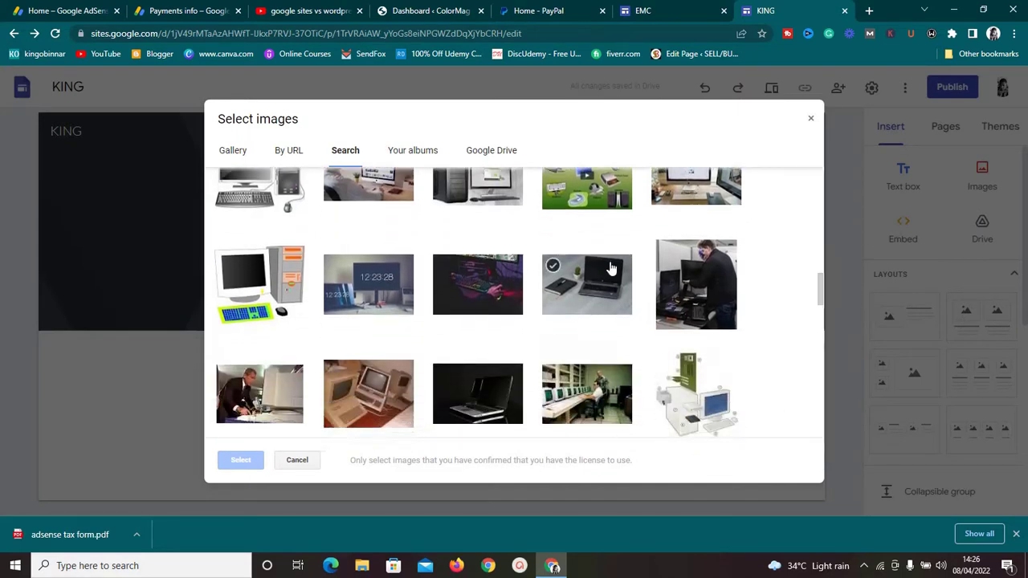
left_click(607, 284)
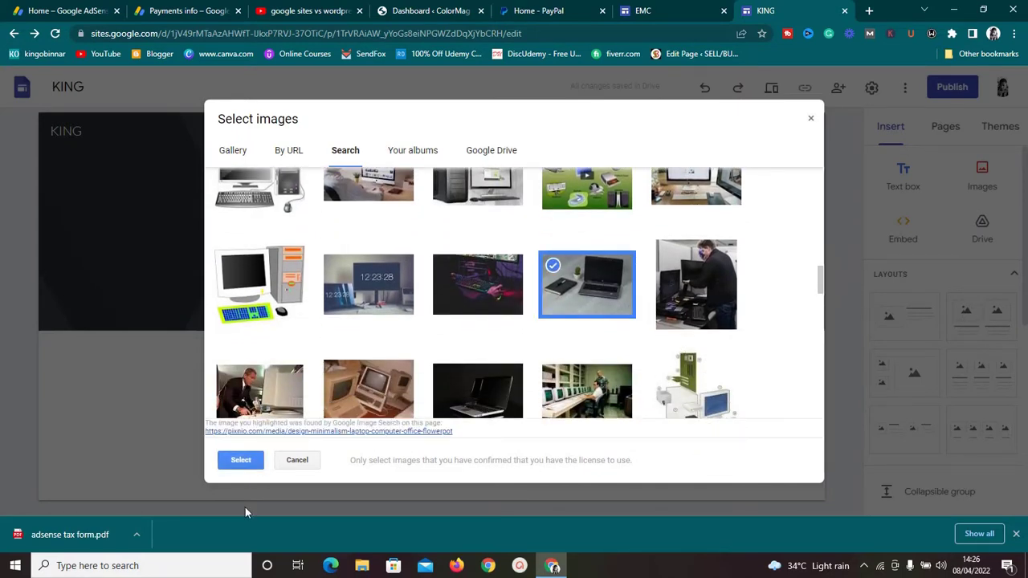
left_click(238, 463)
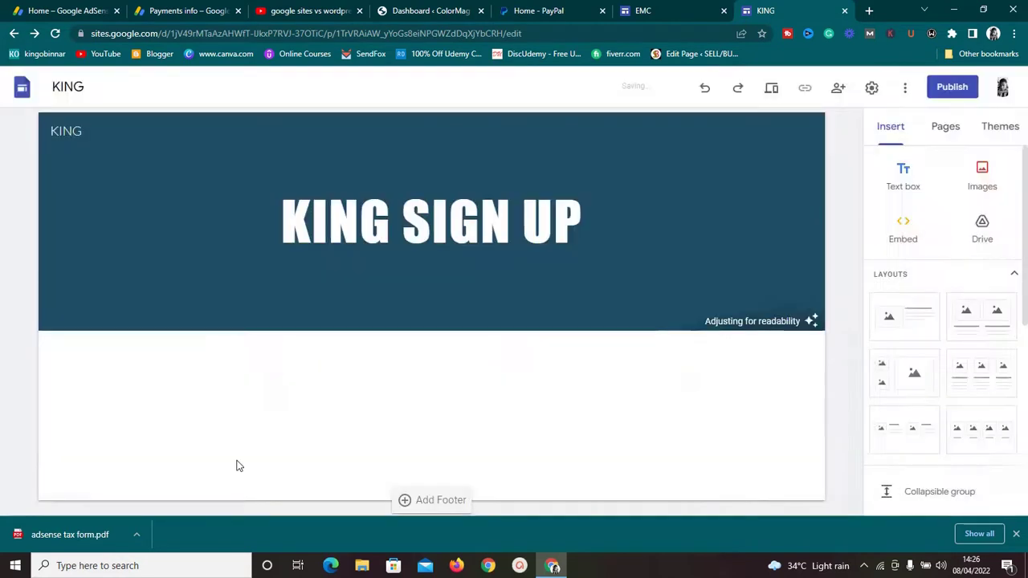
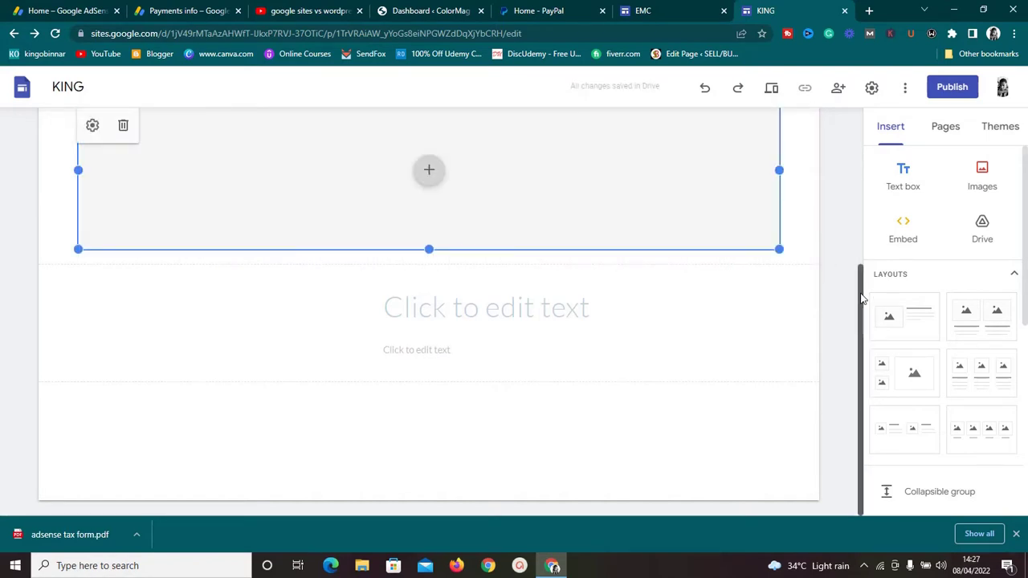
Step: Fill the empty placeholder below the header with the uploaded YouTube video "How to create a membership website with paid membership pro plugin"
left_click_drag(859, 297, 860, 178)
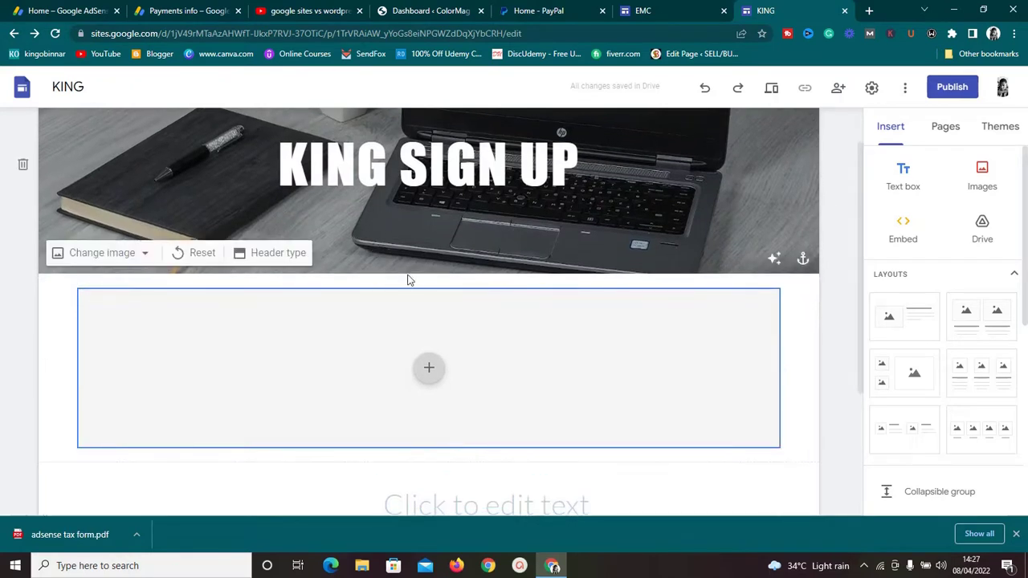
left_click(429, 374)
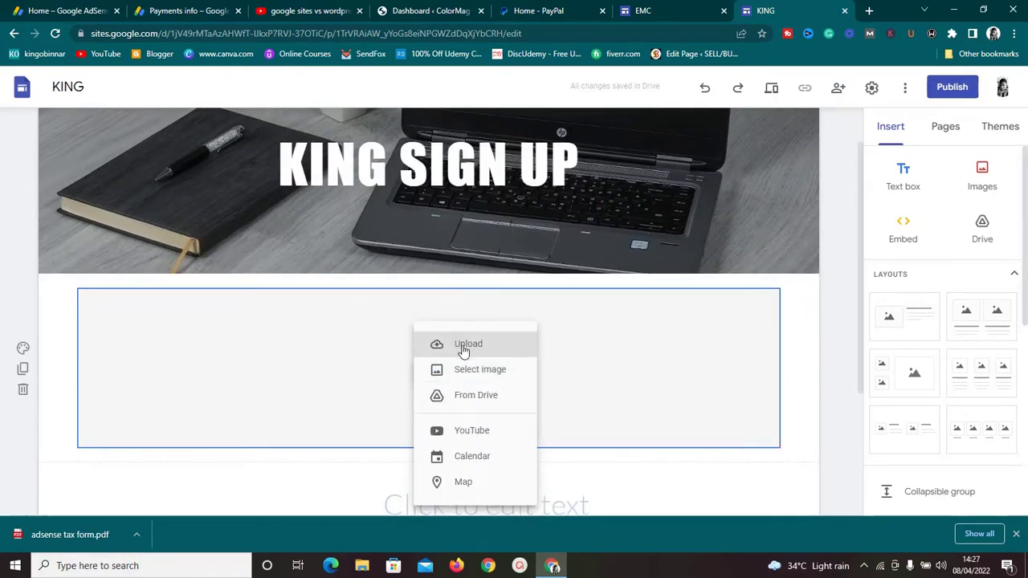
left_click(462, 433)
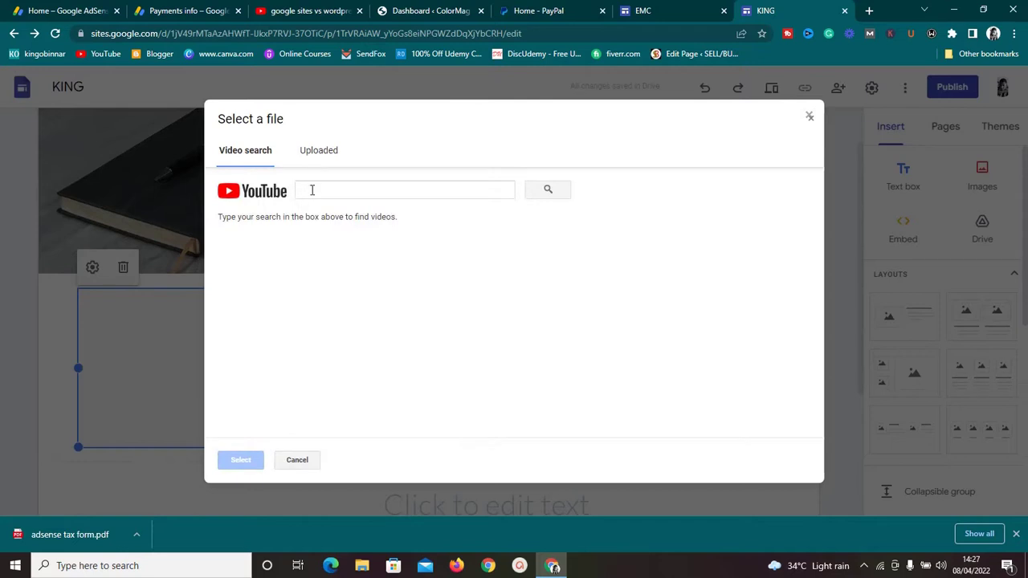
left_click(313, 189)
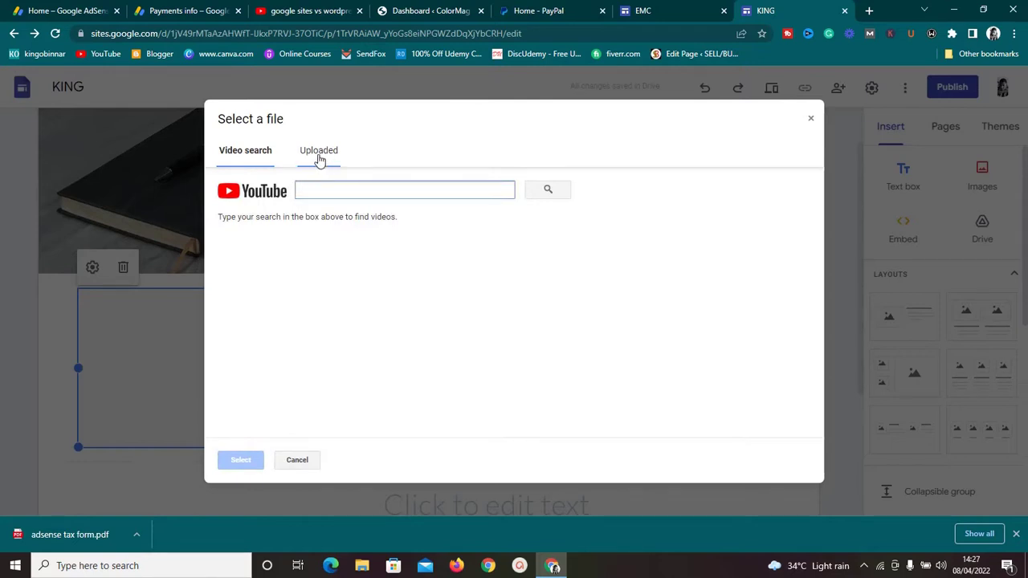
left_click(320, 160)
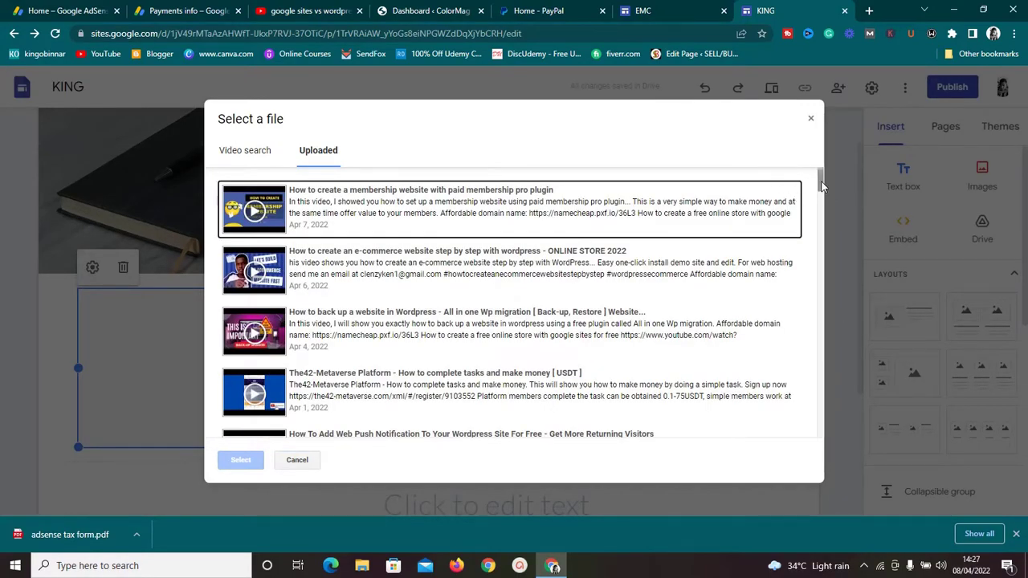
mouse_move(821, 184)
left_mouse_down()
mouse_move(820, 360)
mouse_move(830, 173)
left_mouse_up()
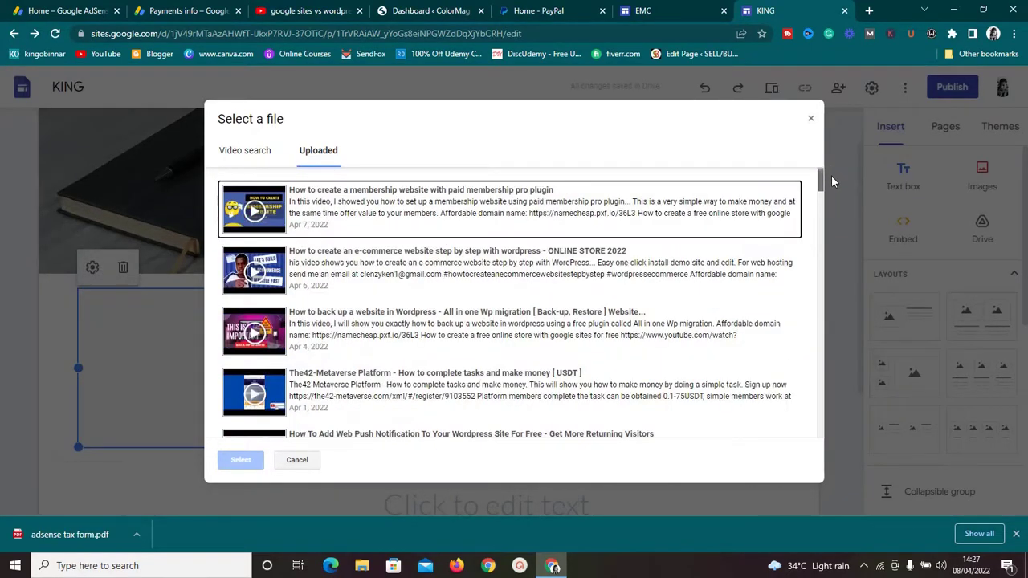
left_click(347, 217)
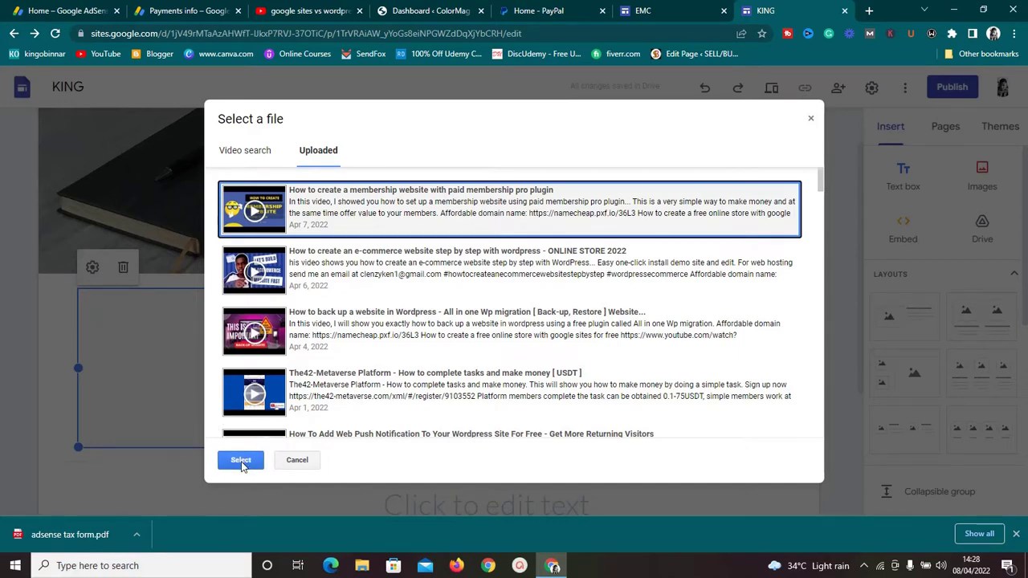
left_click(241, 462)
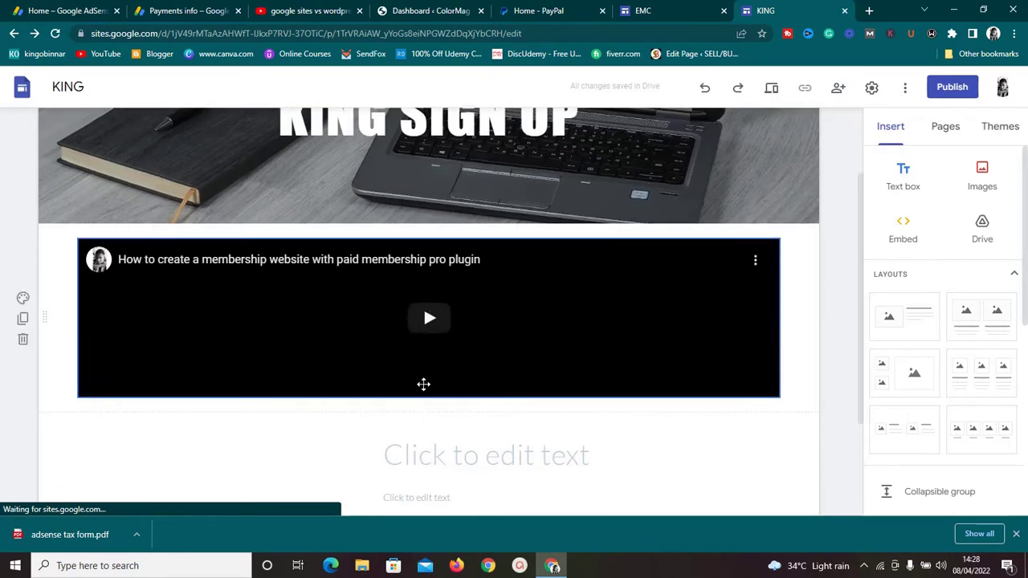
Step: Increase the embedded video's height downward until its whole thumbnail fits in the frame
left_click(427, 393)
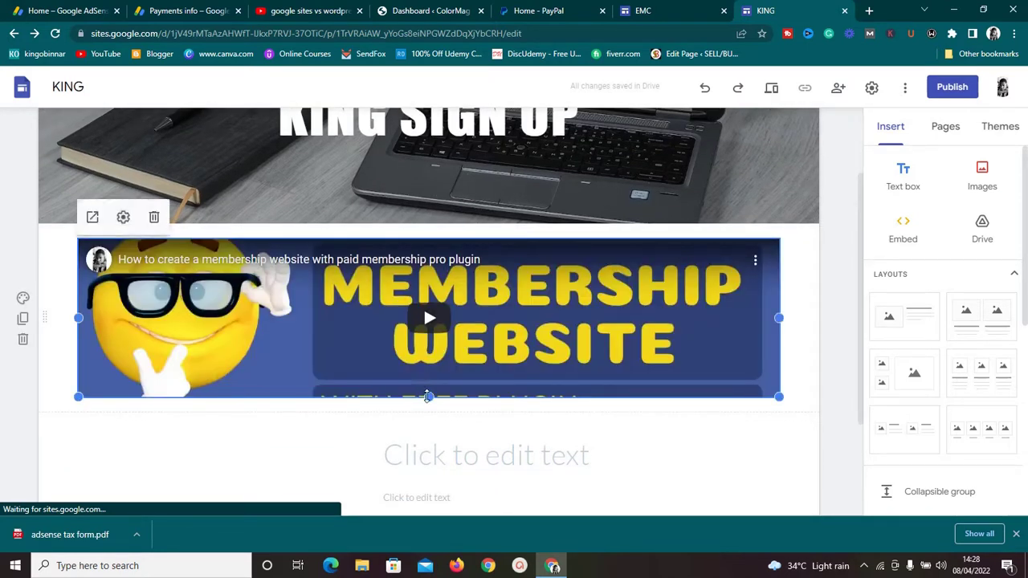
left_click_drag(427, 397, 425, 561)
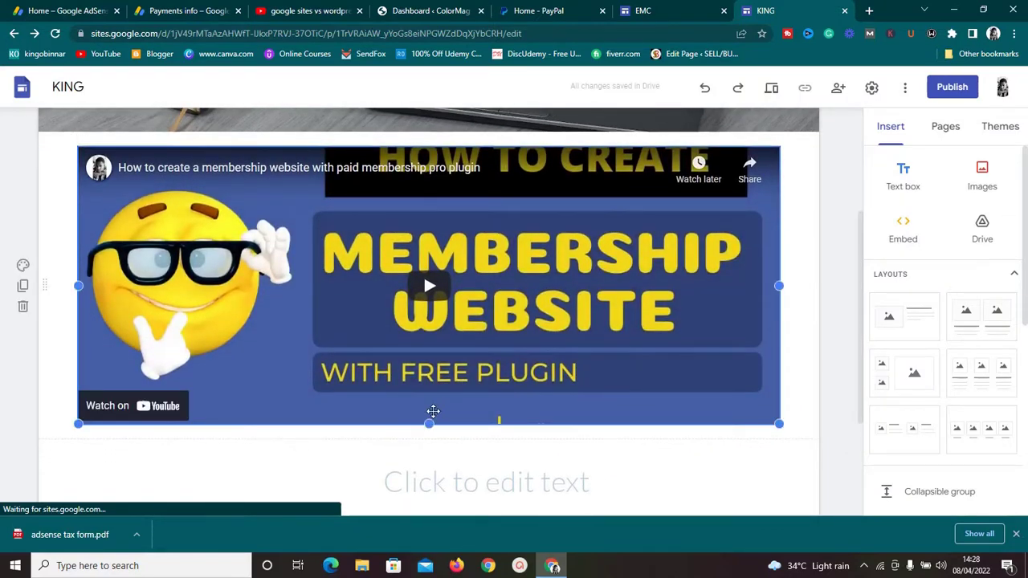
left_click_drag(429, 423, 422, 562)
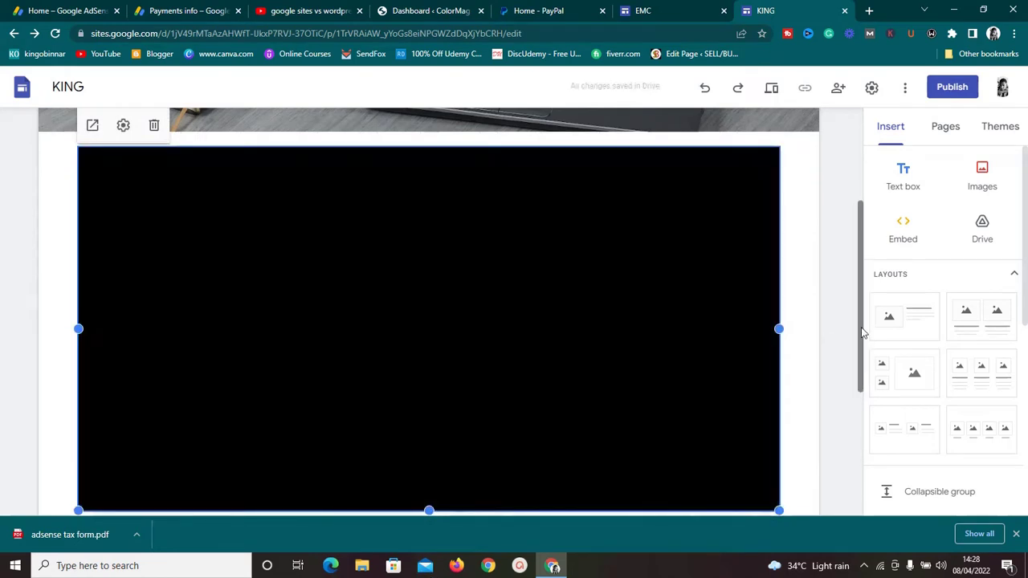
scroll(864, 321, "up", 1)
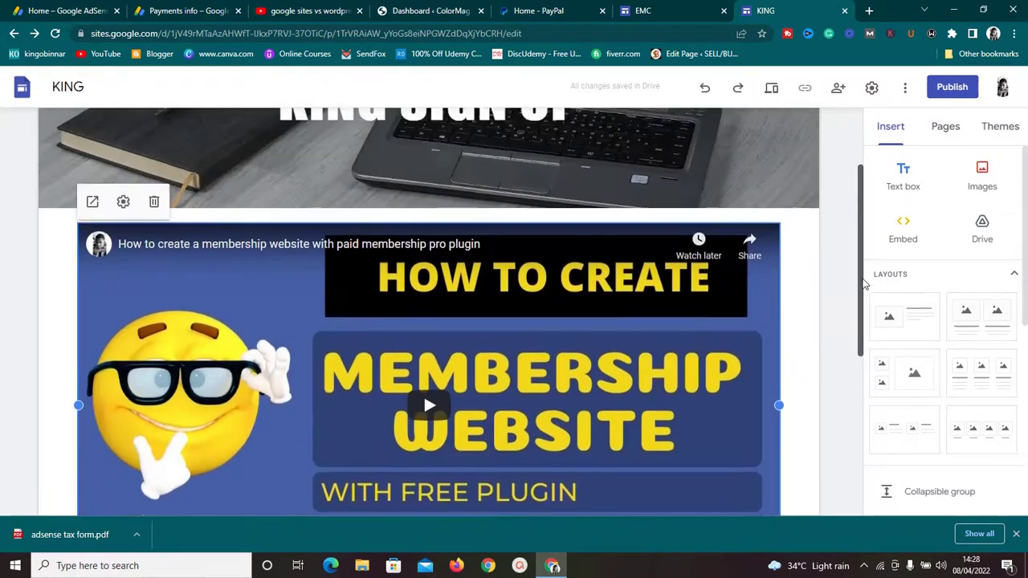
Step: Move the empty title text box from below the video to directly above it and place the cursor in it
left_click_drag(863, 282, 860, 409)
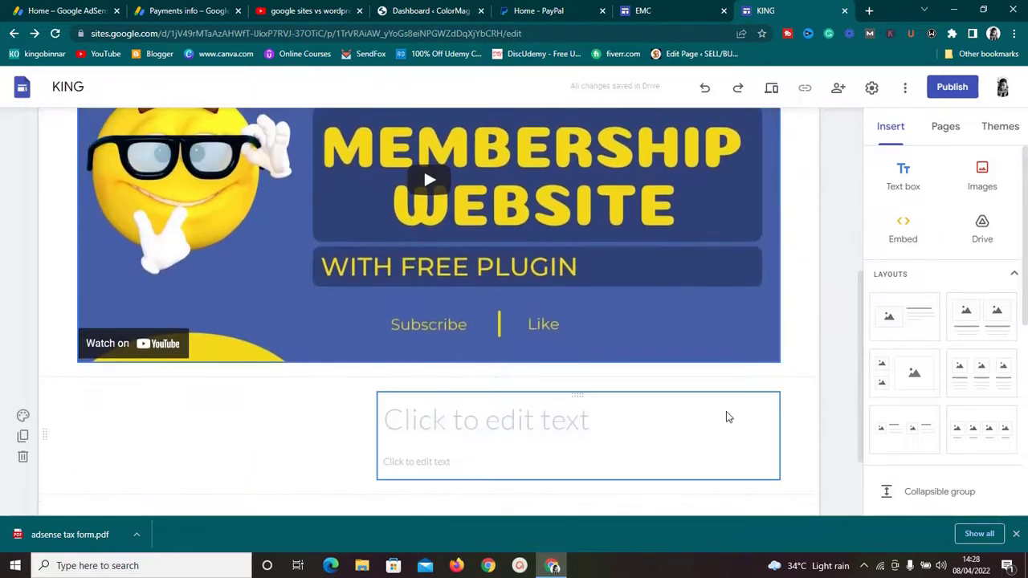
left_click(591, 409)
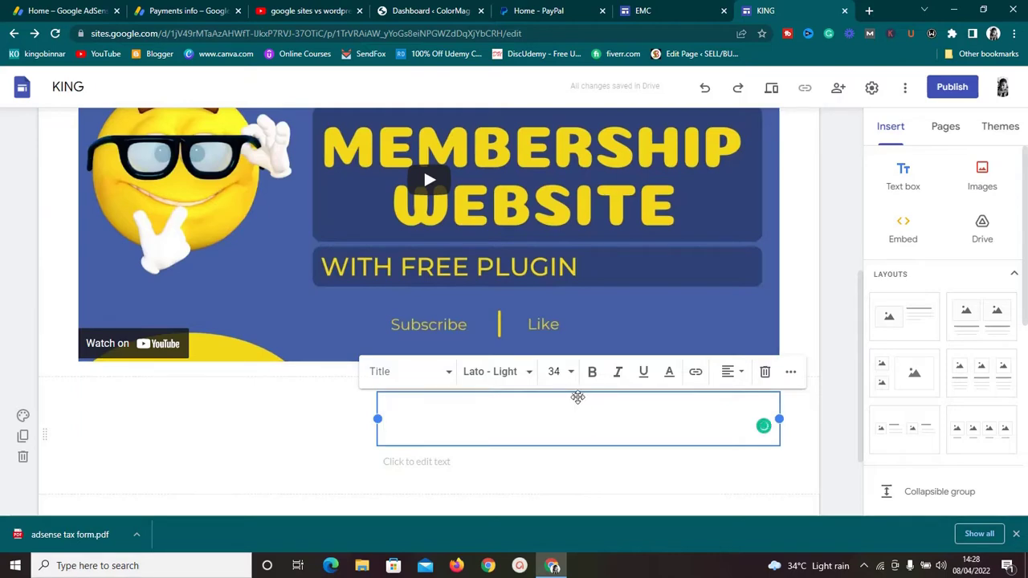
left_click_drag(578, 397, 367, 361)
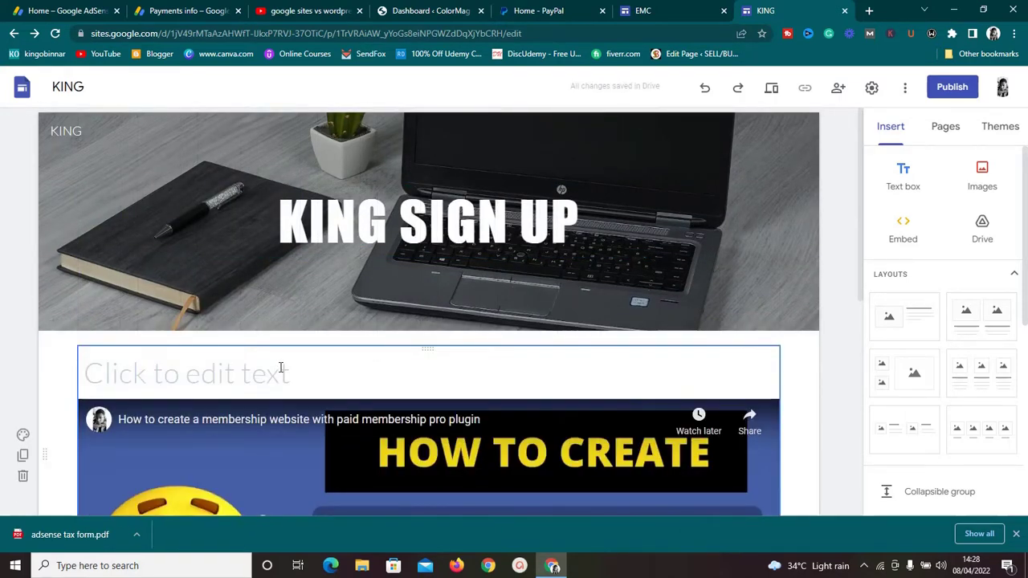
left_click(281, 367)
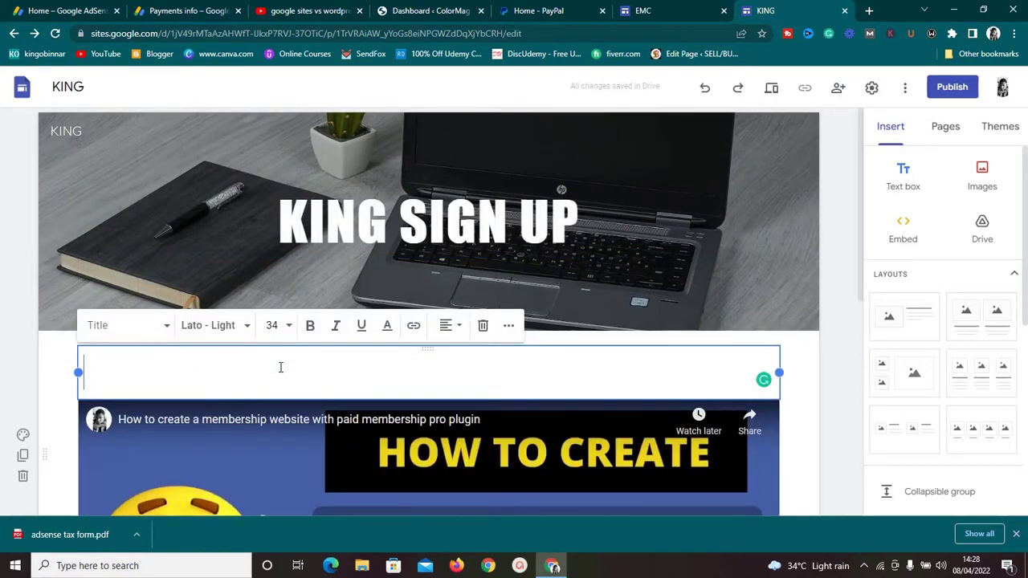
type("B")
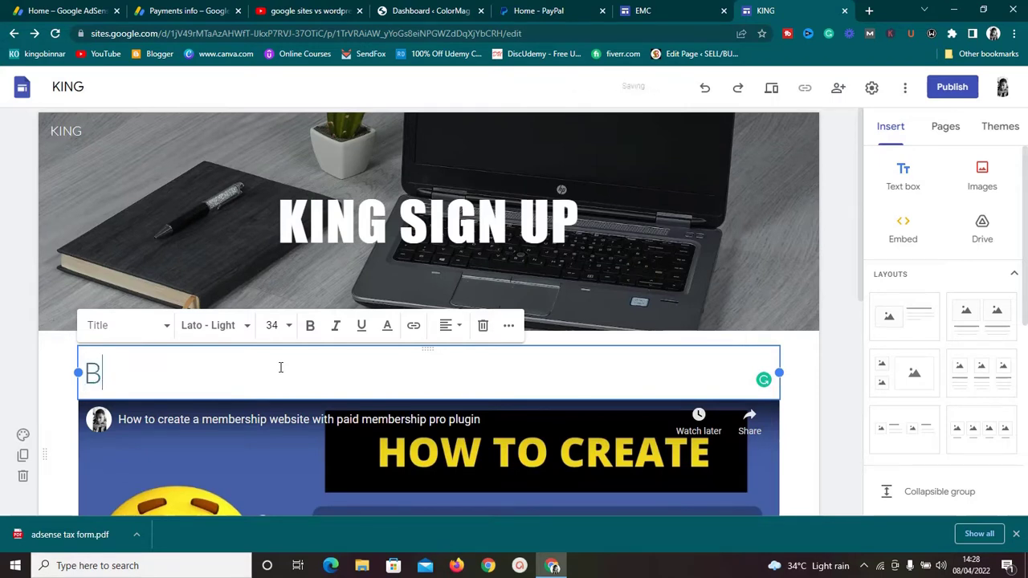
type("ES")
key("BackSpace")
key("BackSpace")
key("BackSpace")
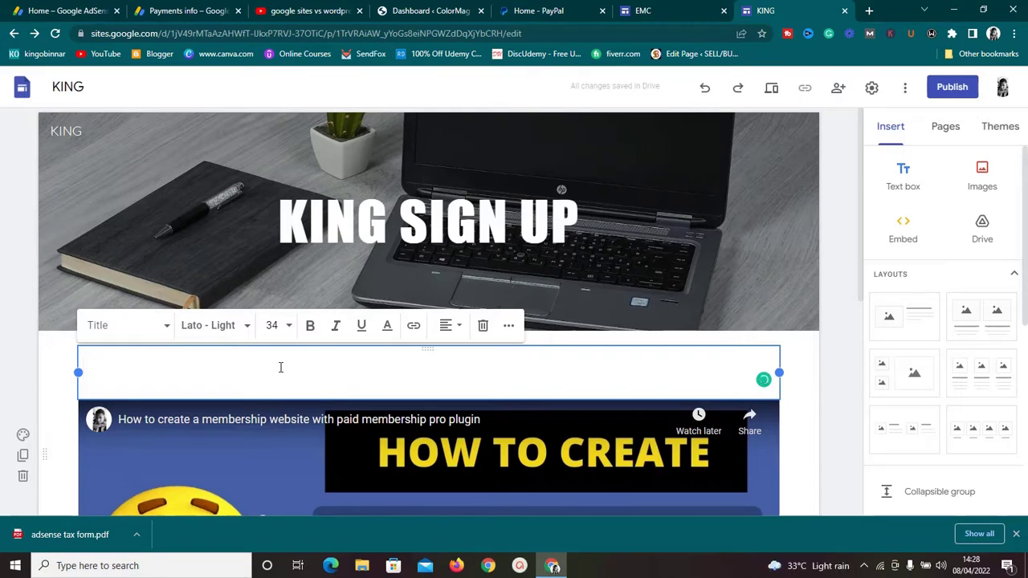
Step: Enter the heading 4 Reasons To Buy From Us above the video and center it
type("4 Re")
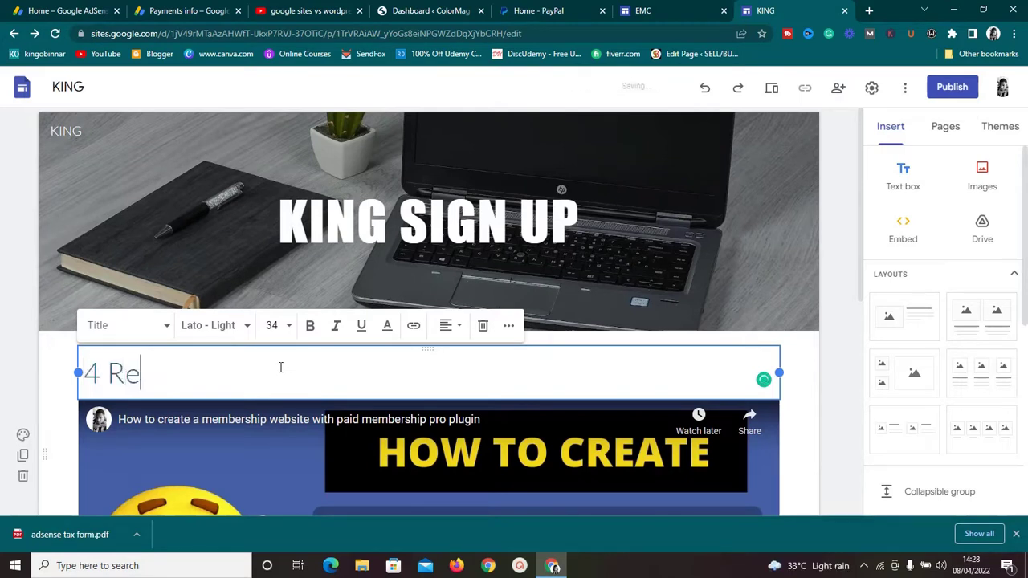
type("aso")
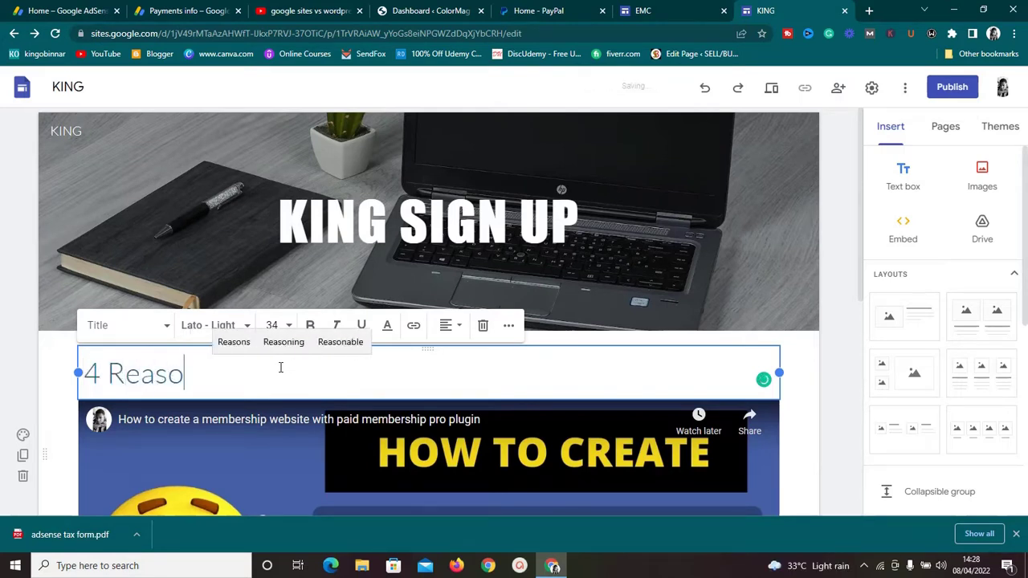
type("ns To B")
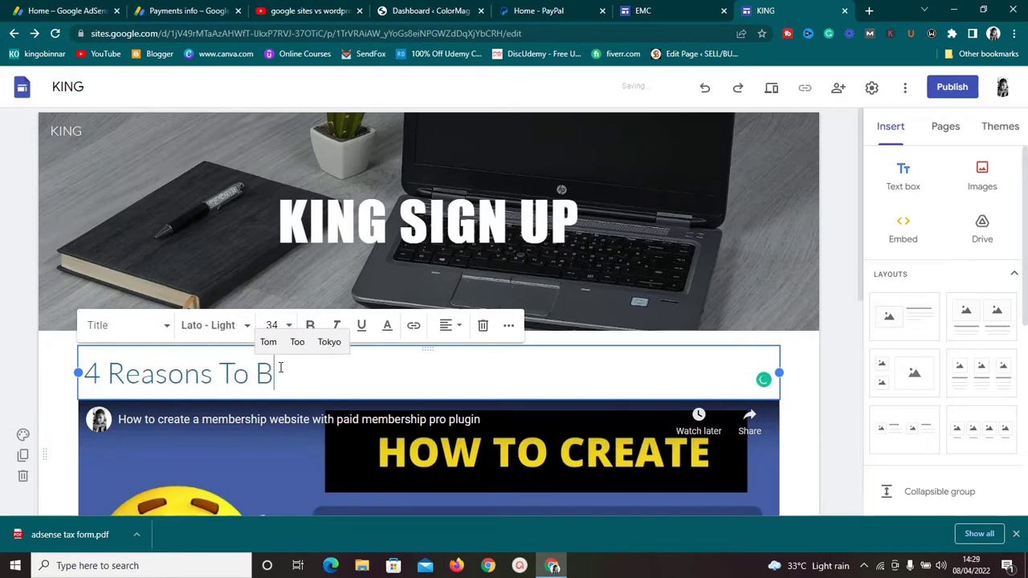
type("uy From ")
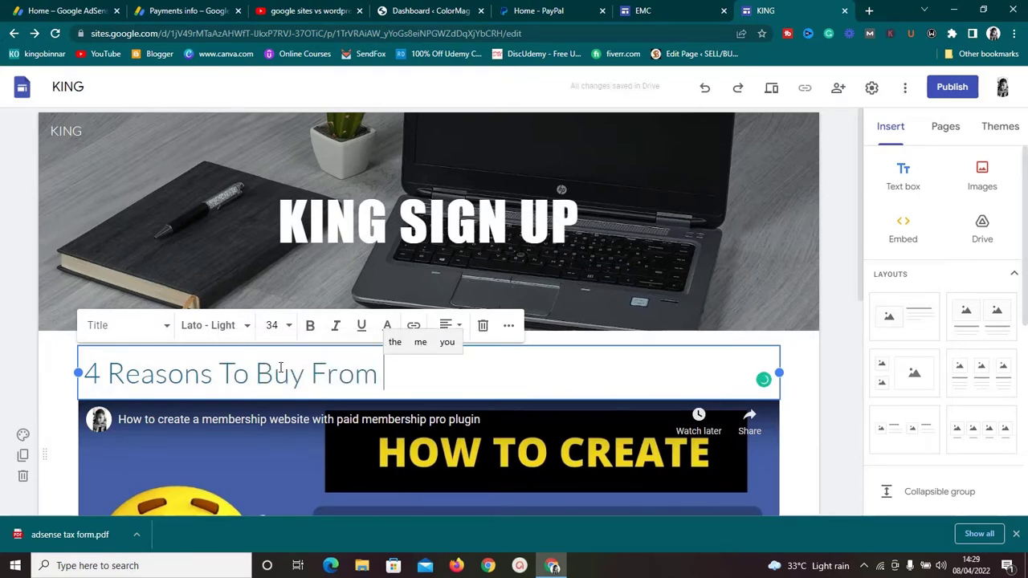
type("Us")
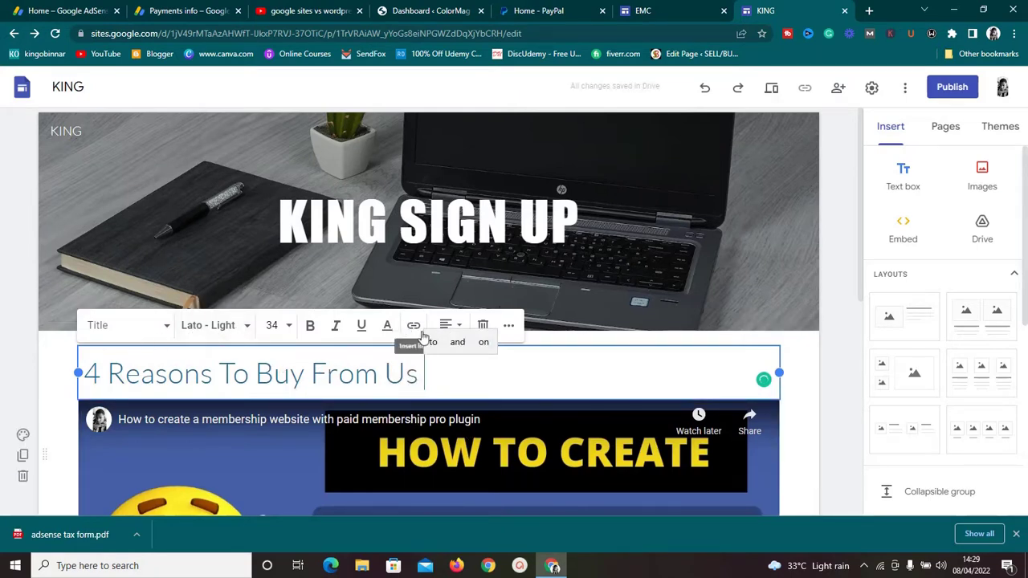
left_click(450, 325)
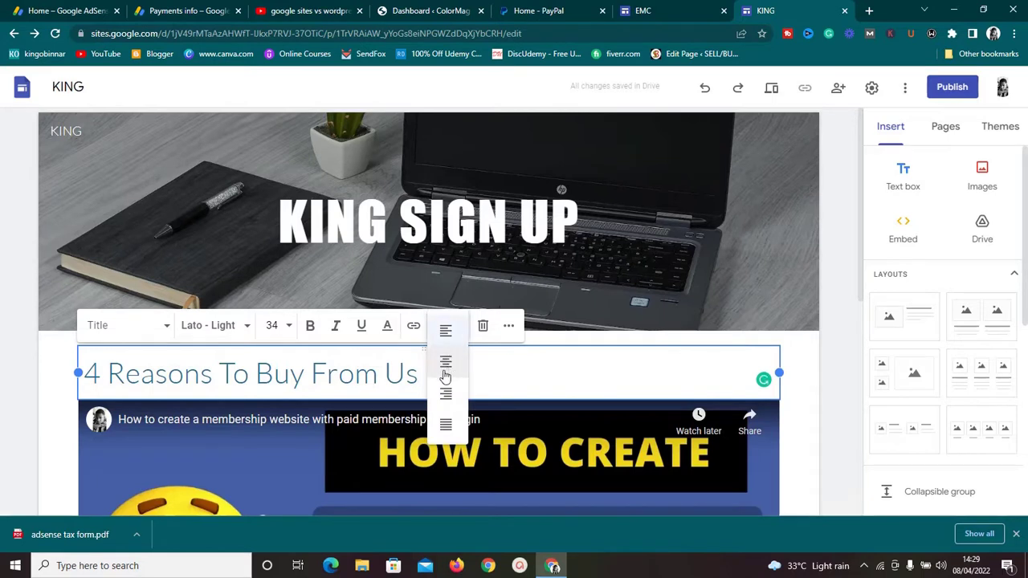
left_click(446, 363)
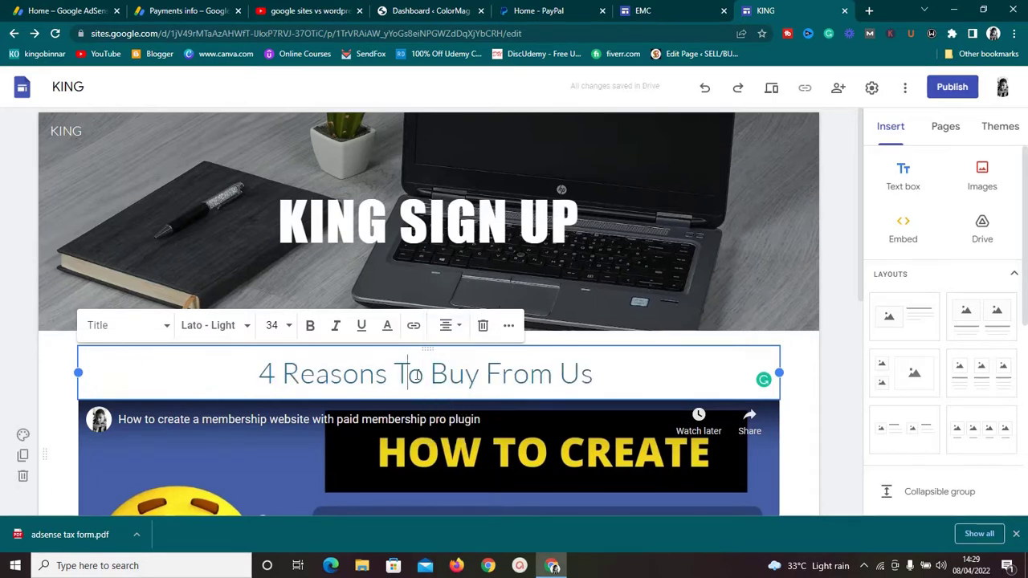
Step: Make the whole heading 4 Reasons To Buy From Us bold
triple_click(417, 375)
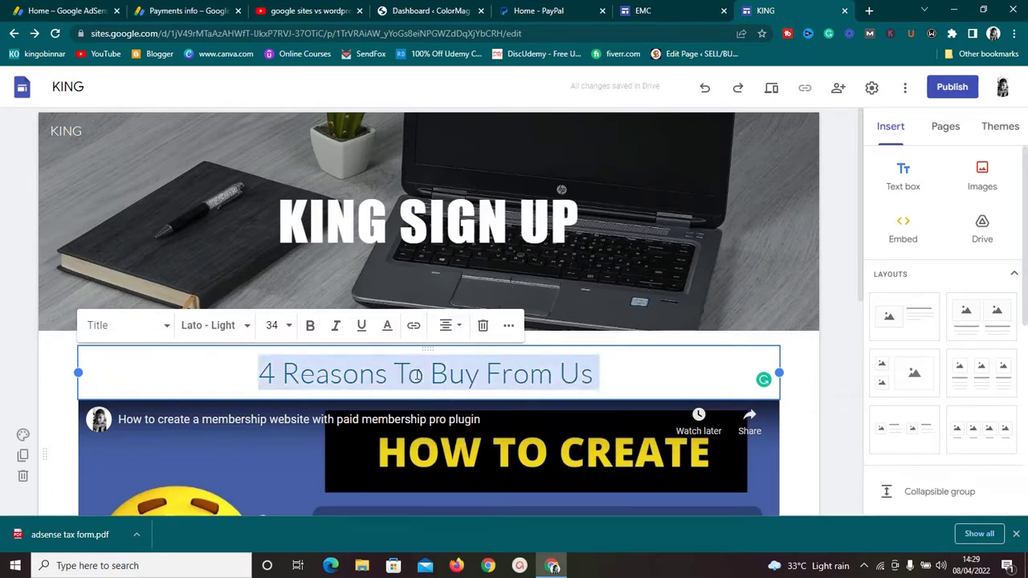
left_click(308, 326)
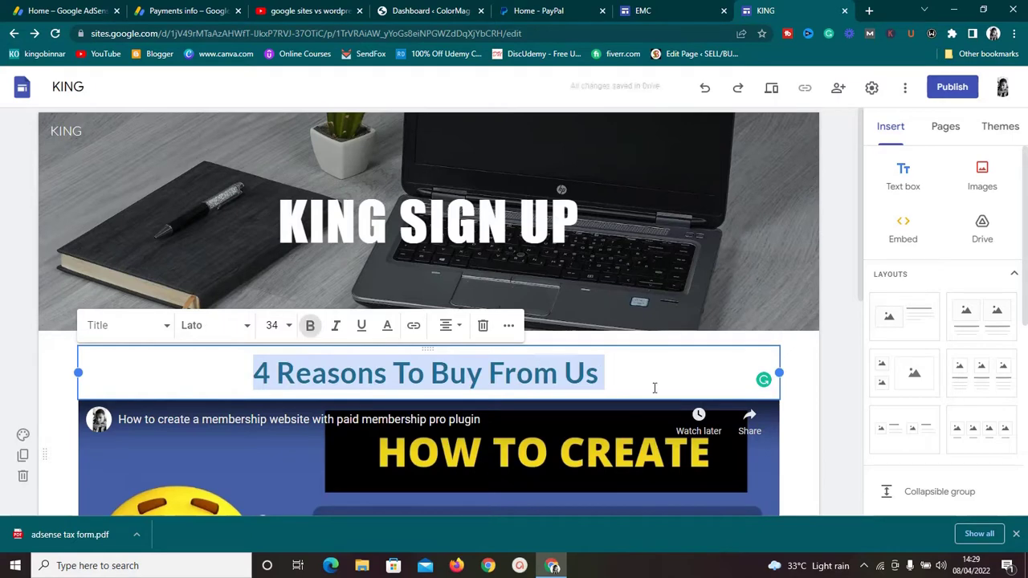
left_click(810, 375)
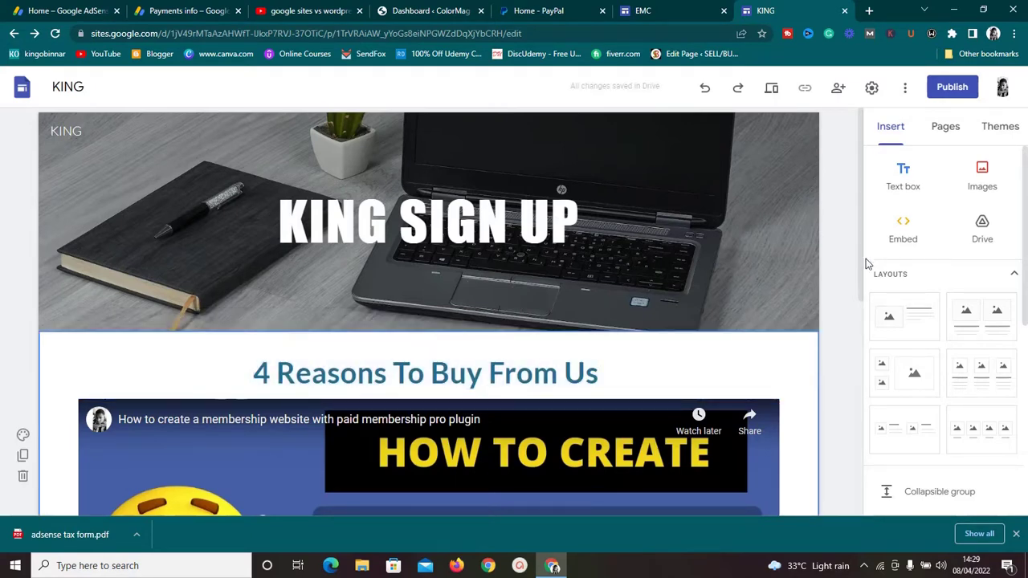
Step: Delete the empty text placeholder in the section below the embedded video
scroll(856, 346, "down", 2)
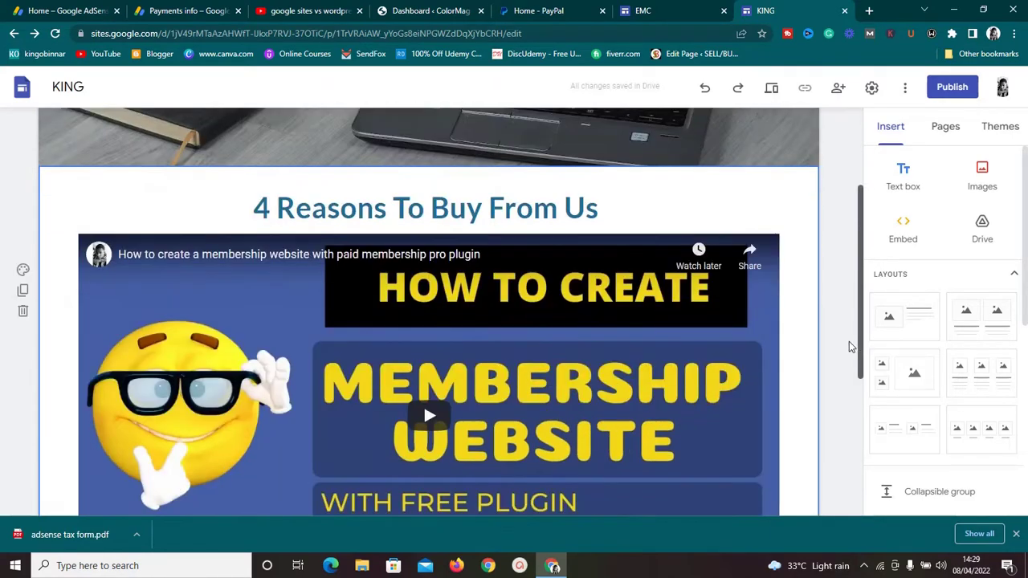
scroll(849, 342, "up", 1)
scroll(845, 302, "down", 3)
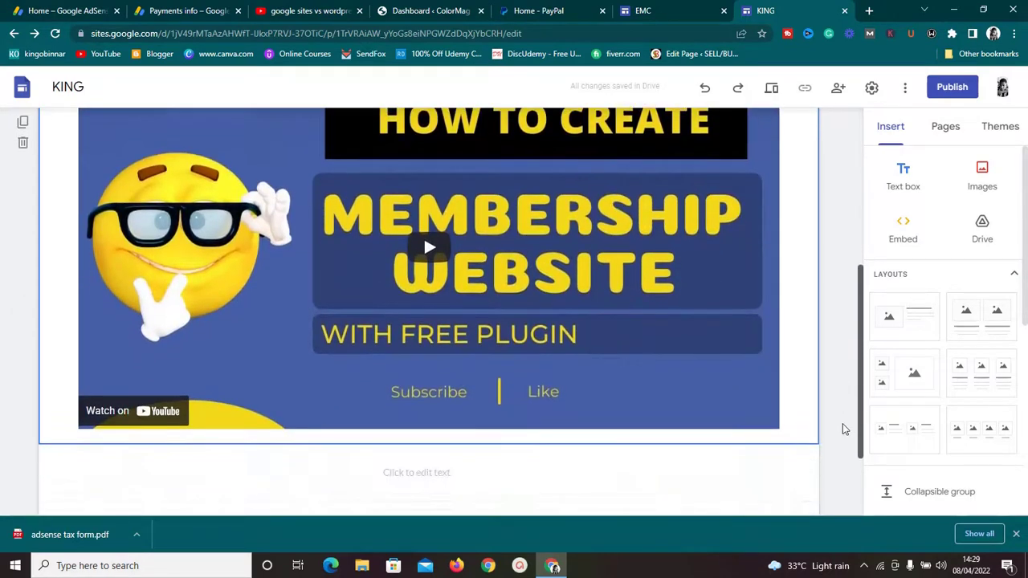
scroll(845, 433, "down", 1)
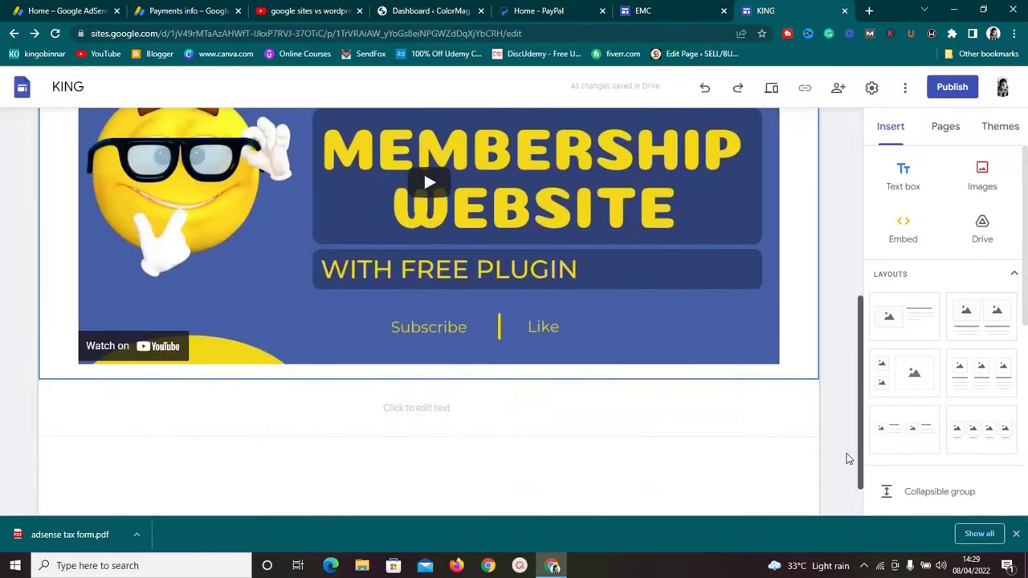
scroll(843, 401, "up", 4)
scroll(835, 482, "down", 5)
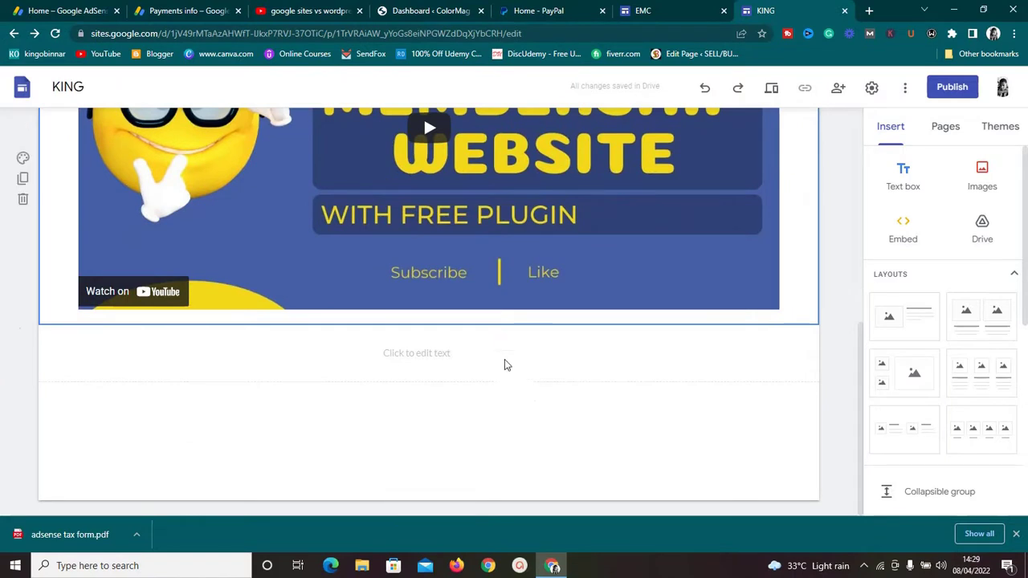
left_click(418, 361)
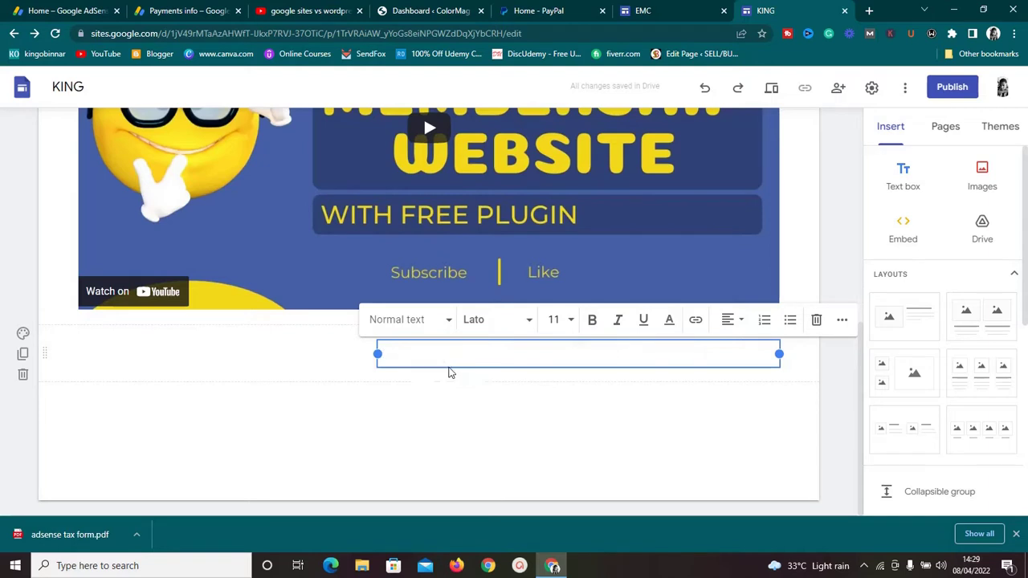
right_click(450, 364)
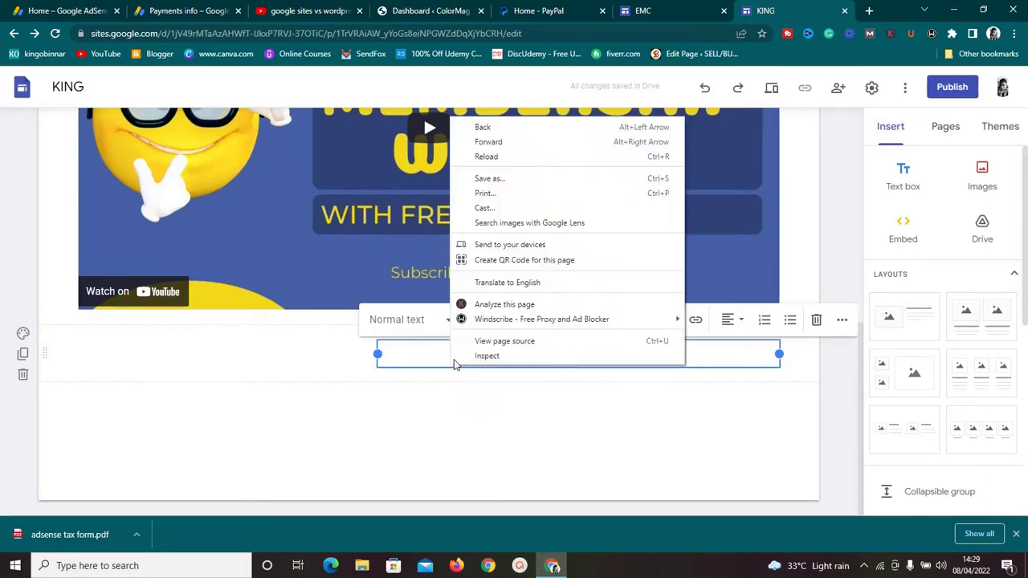
left_click(399, 355)
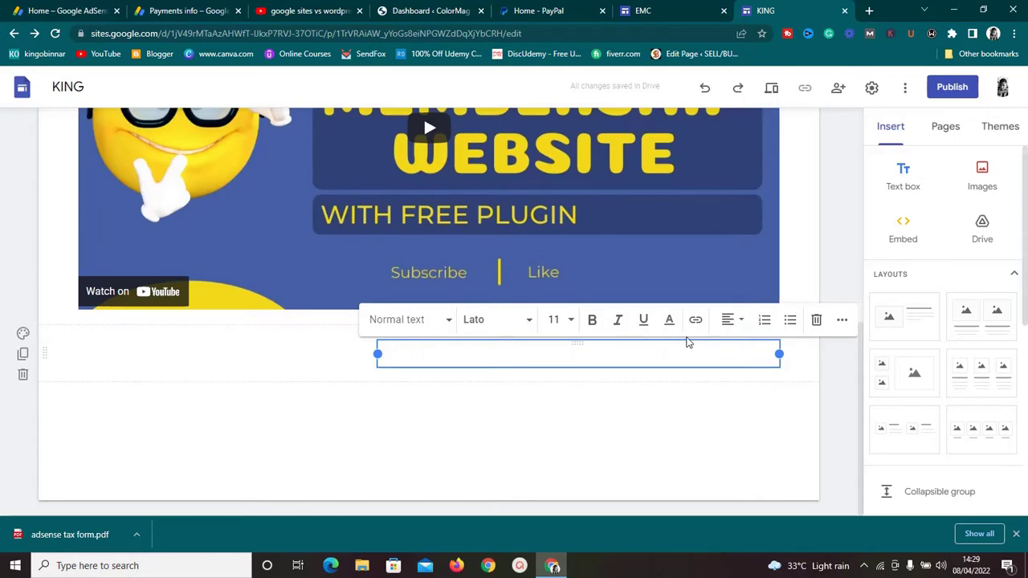
left_click(816, 320)
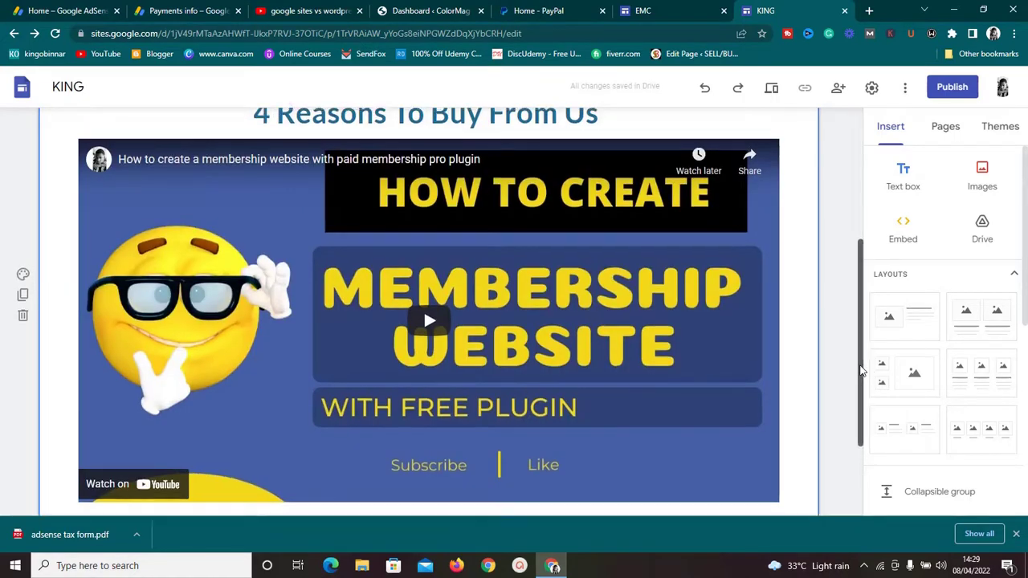
mouse_move(861, 371)
left_mouse_down()
mouse_move(858, 203)
mouse_move(849, 383)
left_mouse_up()
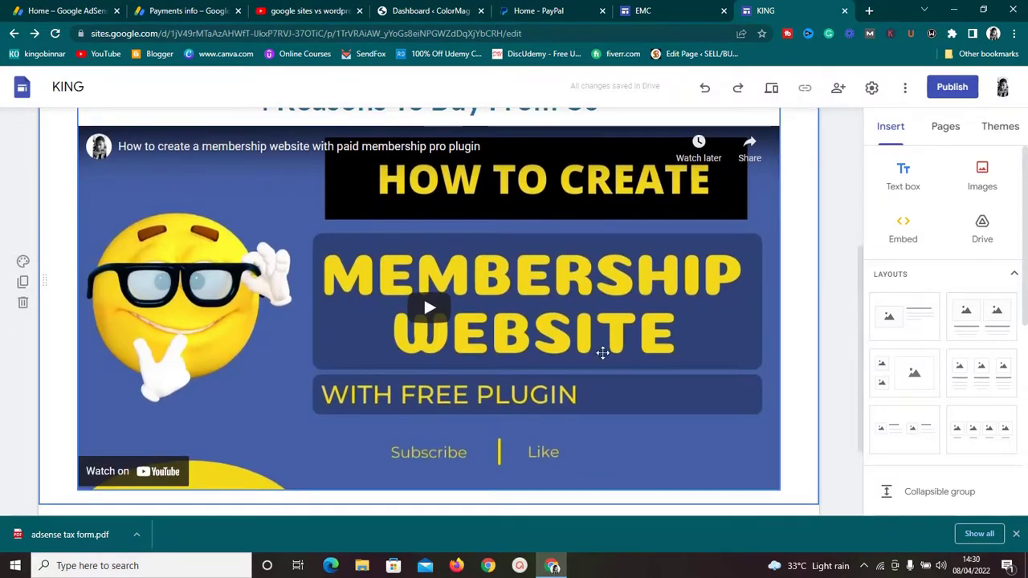
left_click_drag(863, 321, 860, 430)
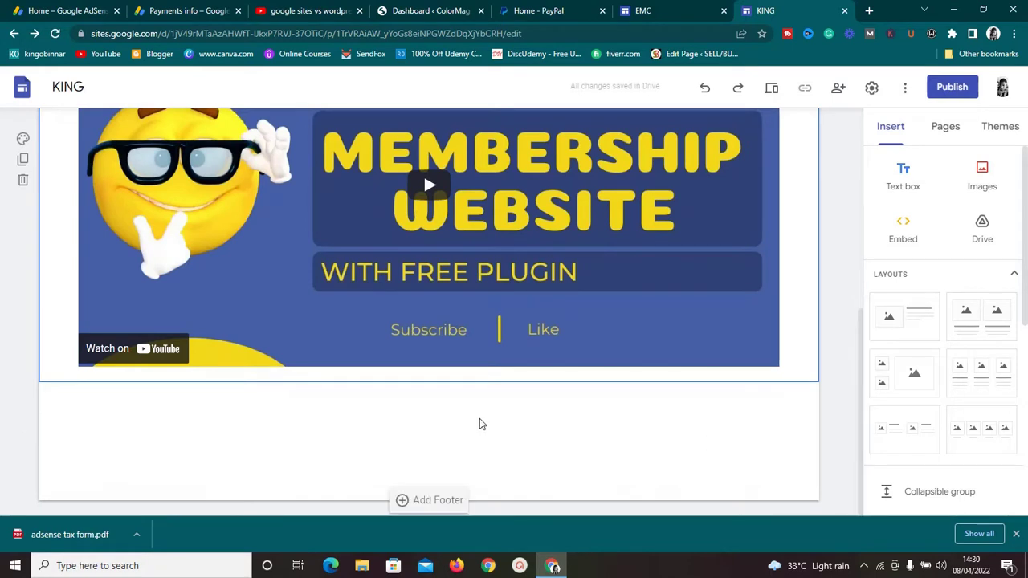
double_click(443, 415)
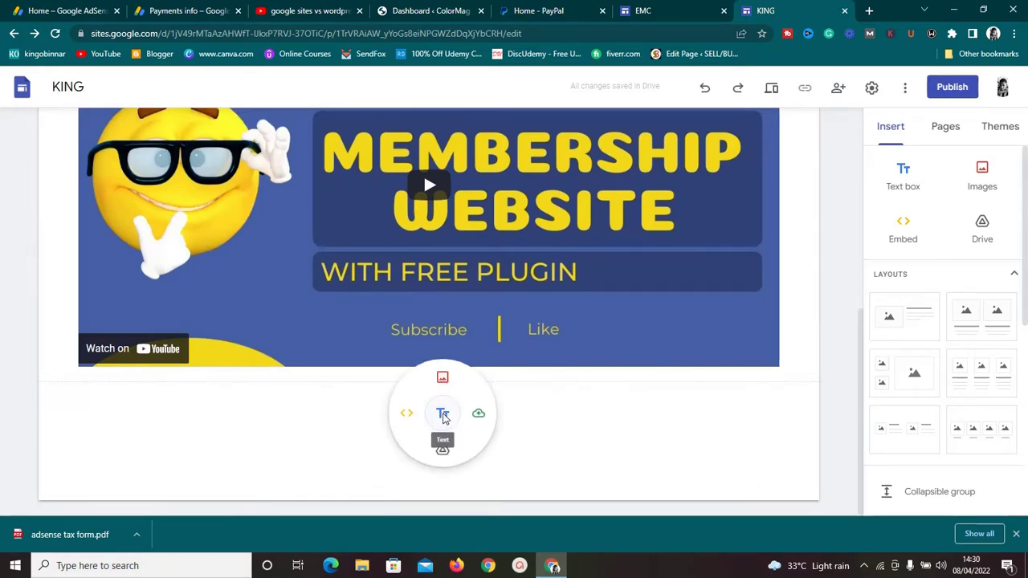
left_click(529, 430)
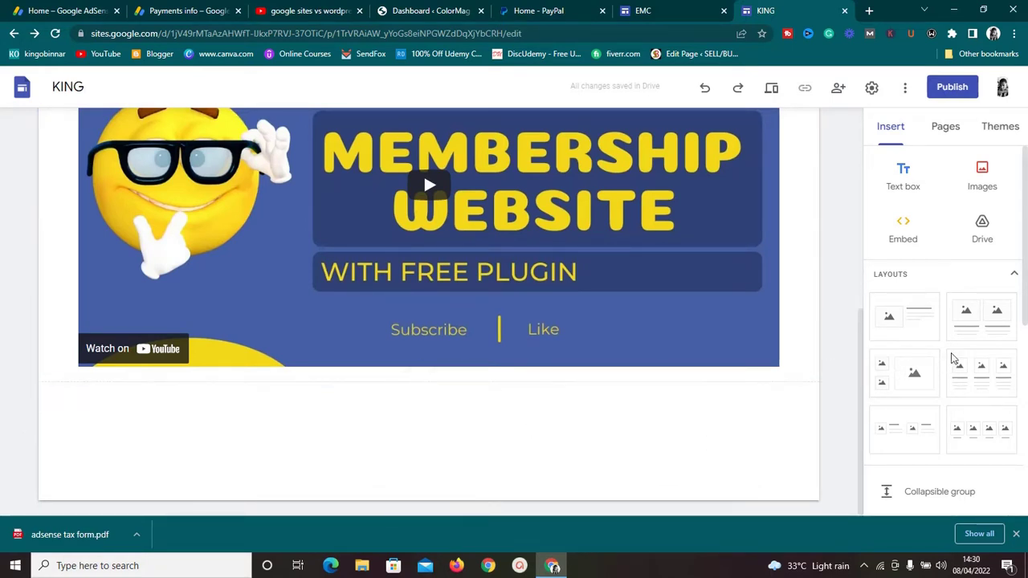
Step: Start inserting a button element, name it Buy Now and place the cursor in its link field
left_click_drag(1025, 265, 1014, 426)
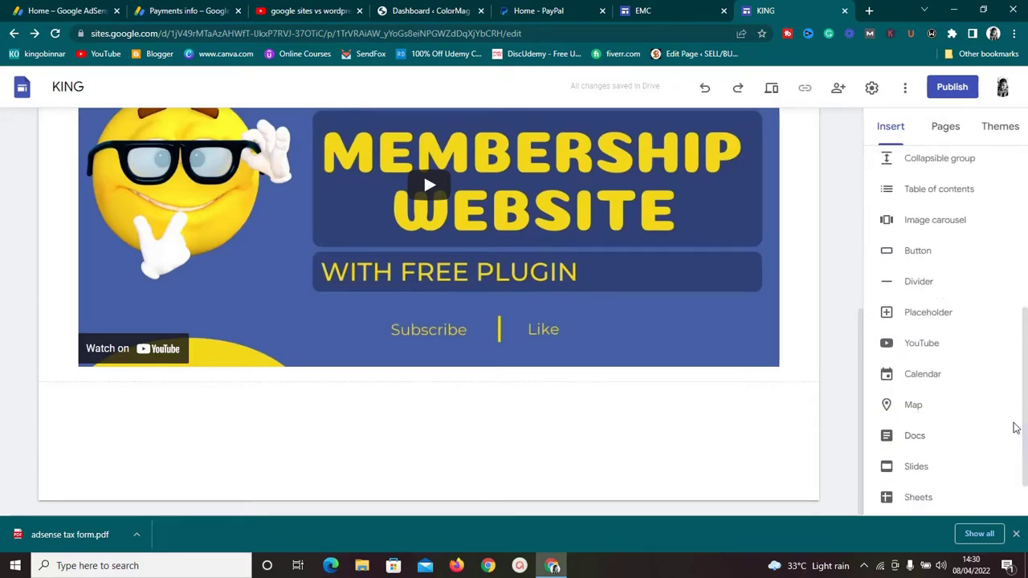
left_click(918, 250)
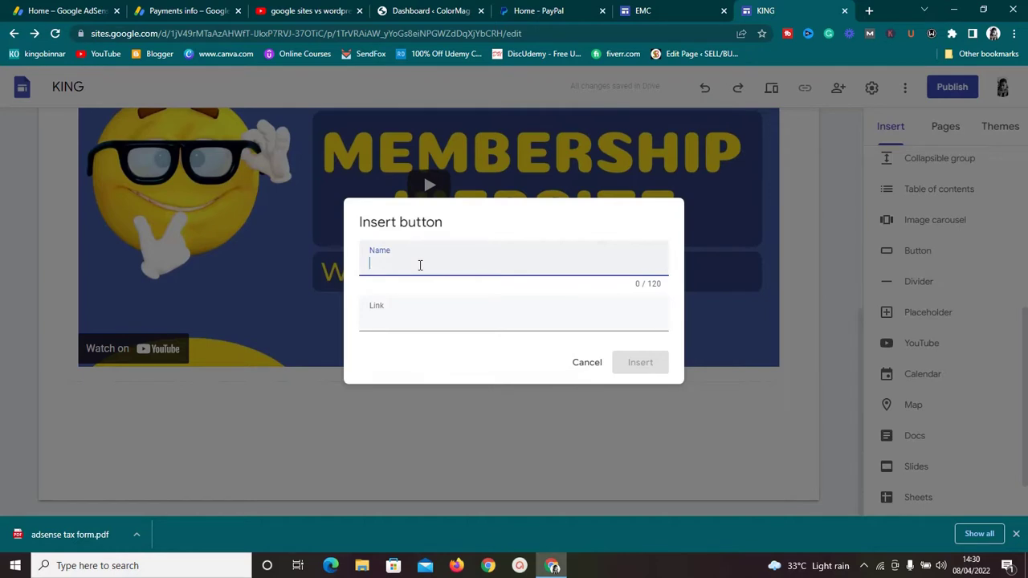
type("Buy Now")
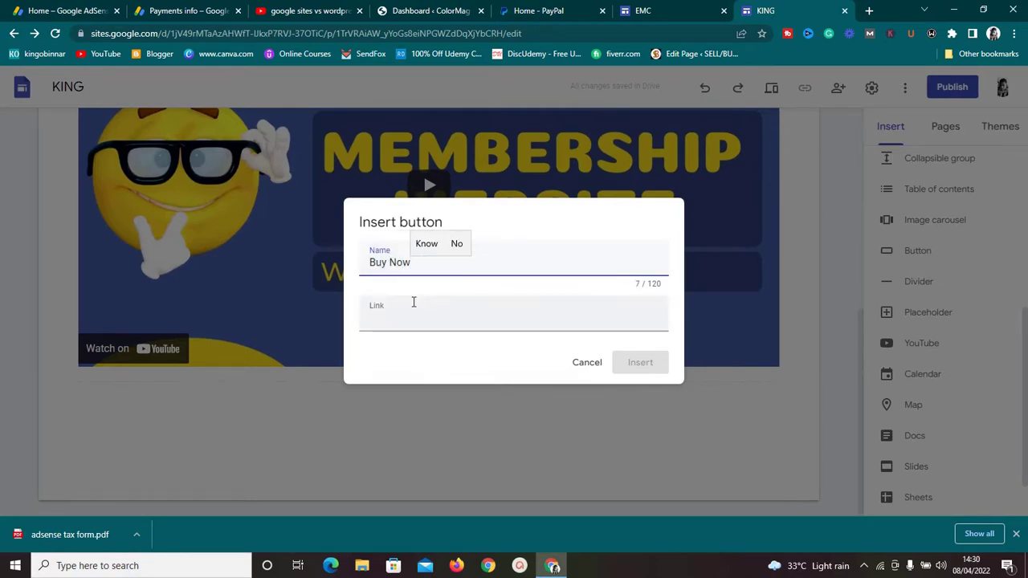
left_click(411, 305)
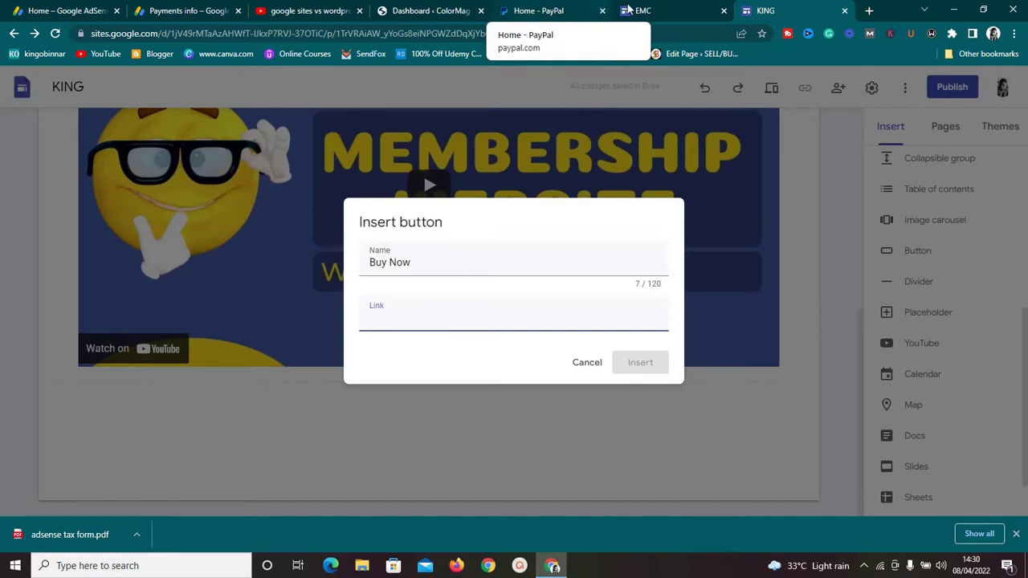
Step: View the PayPal page and open Google Drive at drive.google.com in a new browser tab
left_click(524, 11)
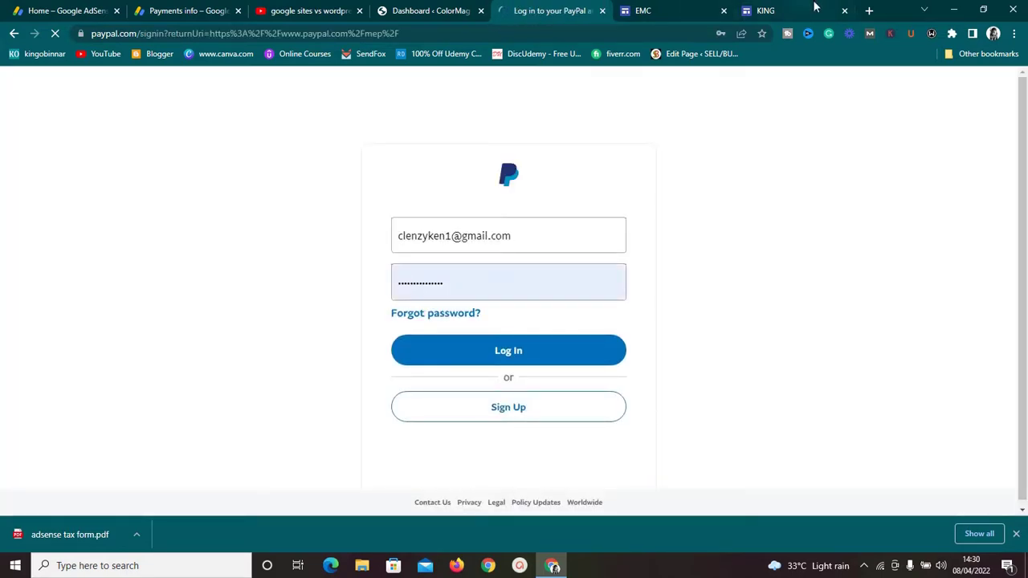
left_click(869, 10)
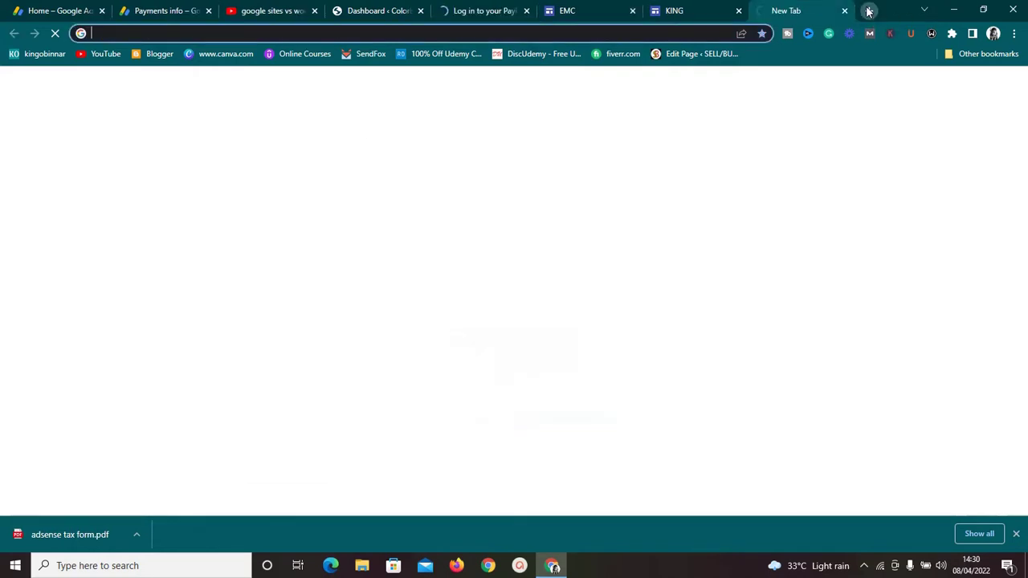
type("dr")
type("ive")
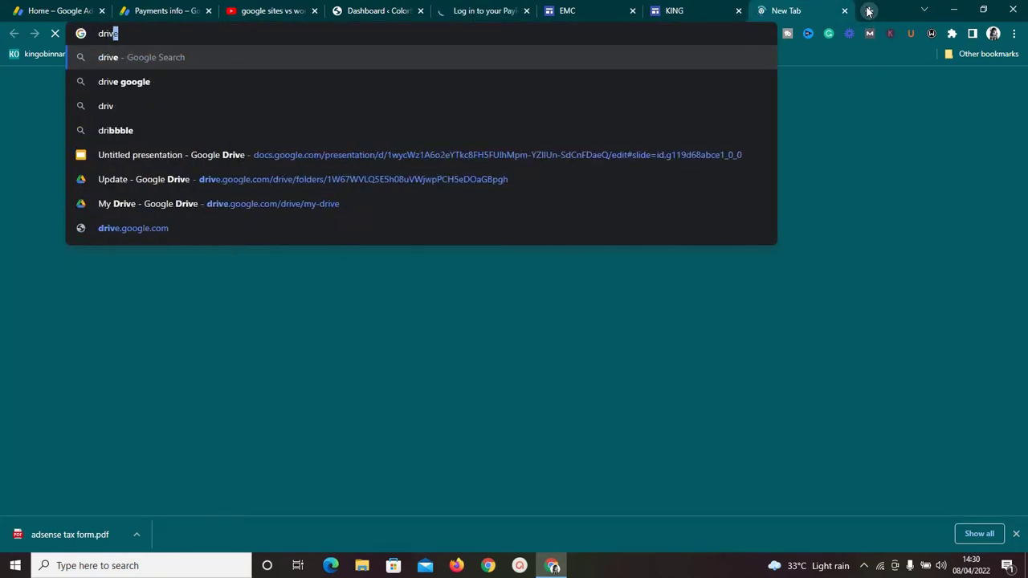
type(".")
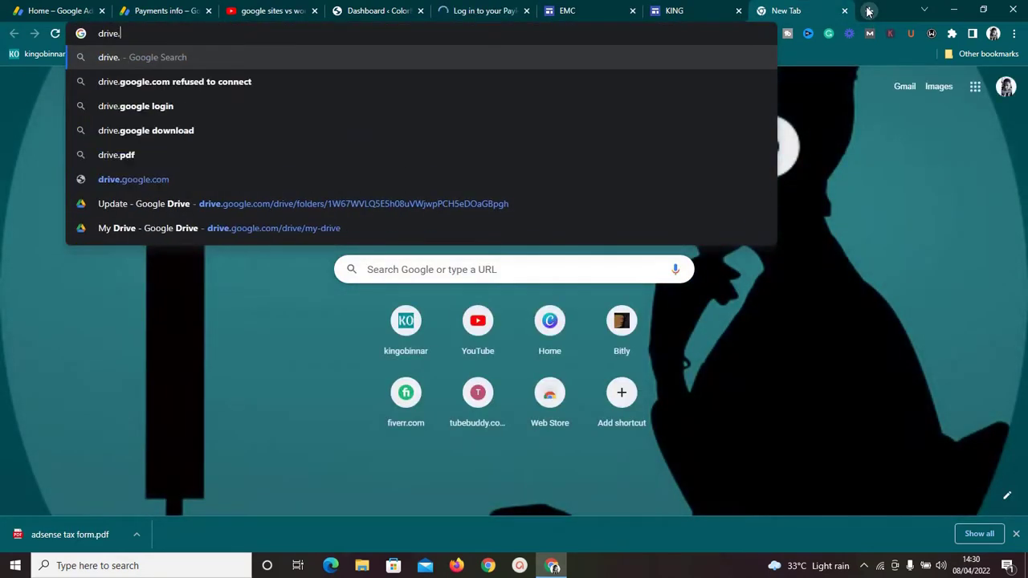
type("google")
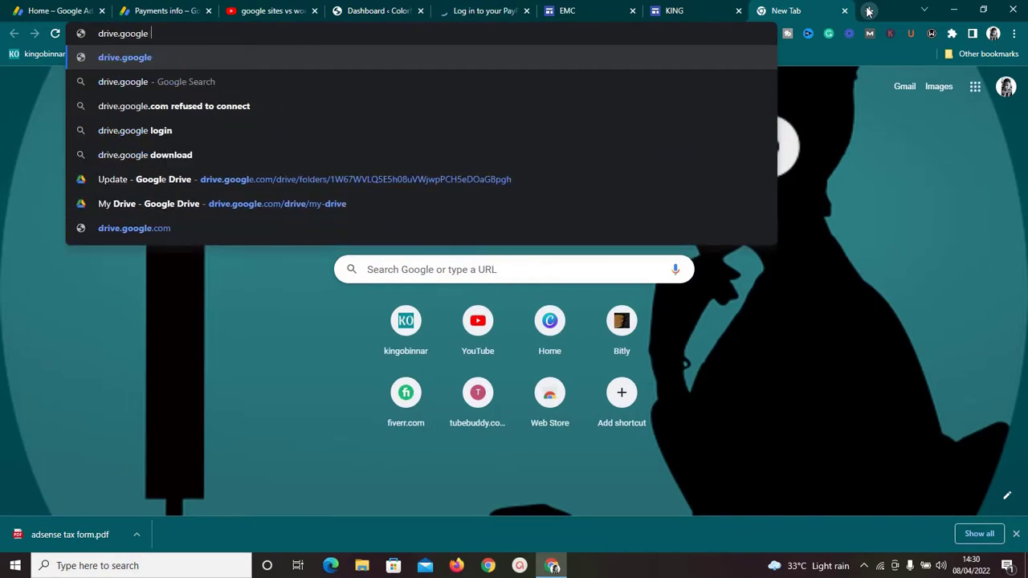
type(".com")
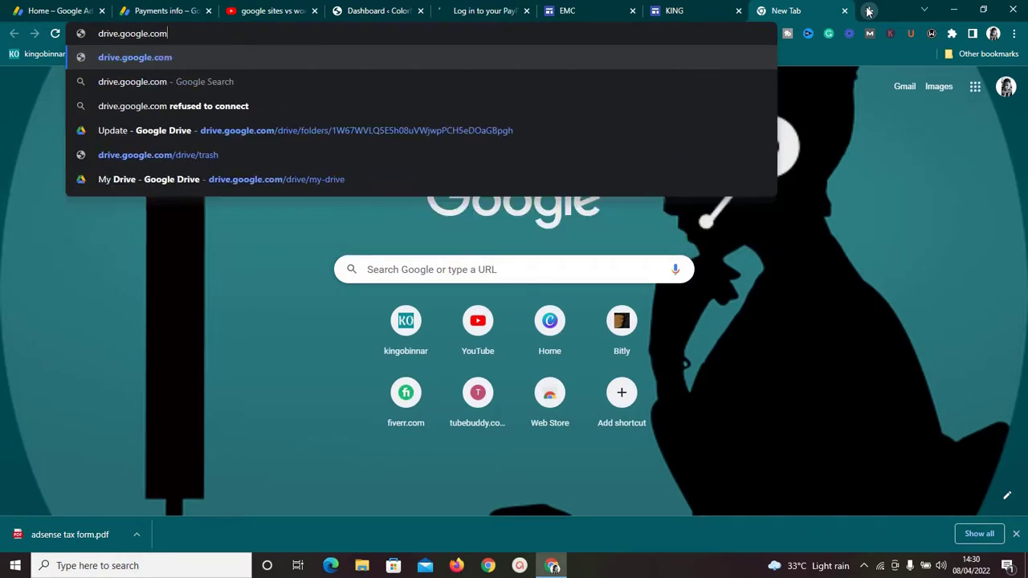
key("Return")
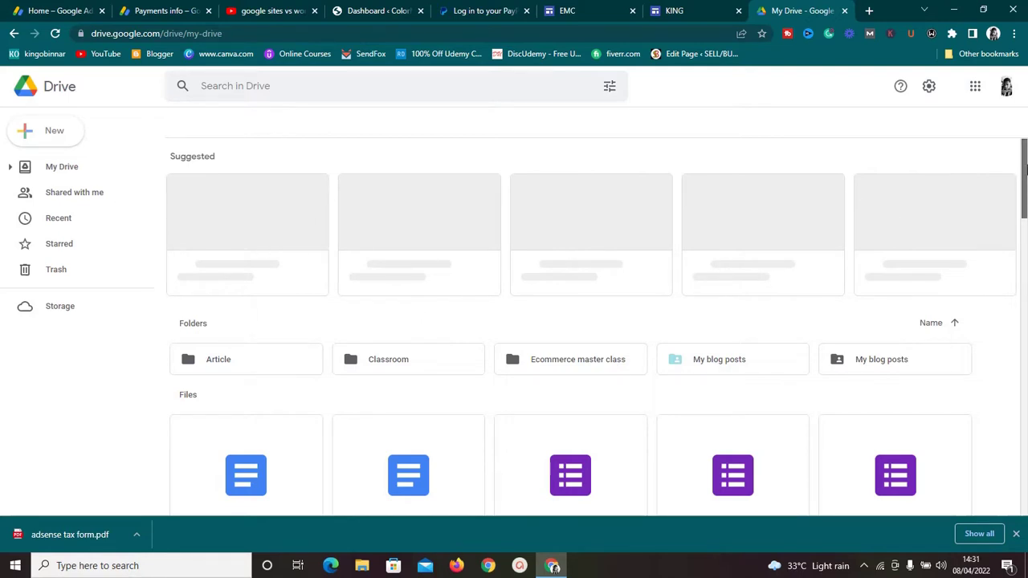
left_click_drag(1024, 164, 1024, 275)
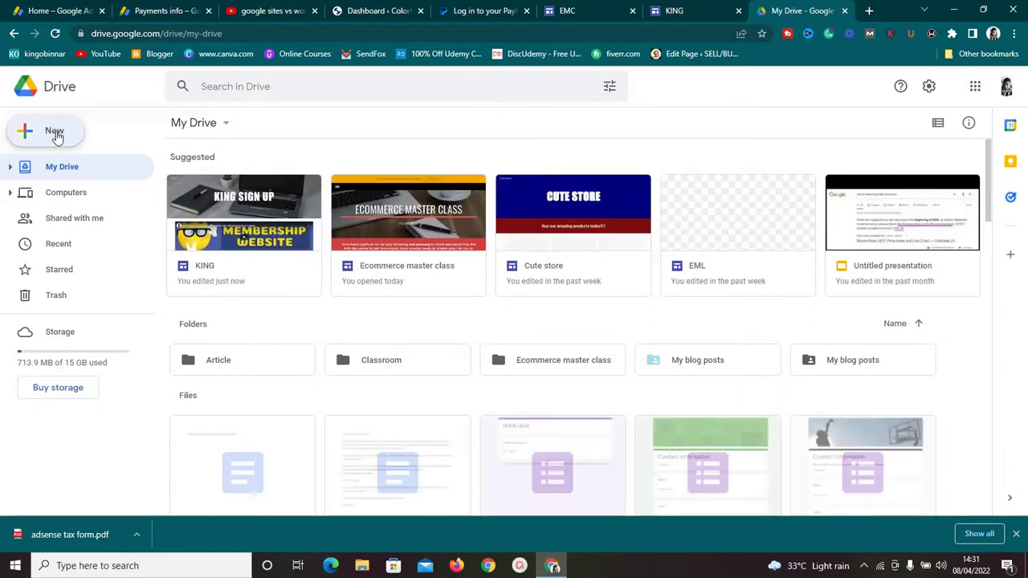
left_click(55, 133)
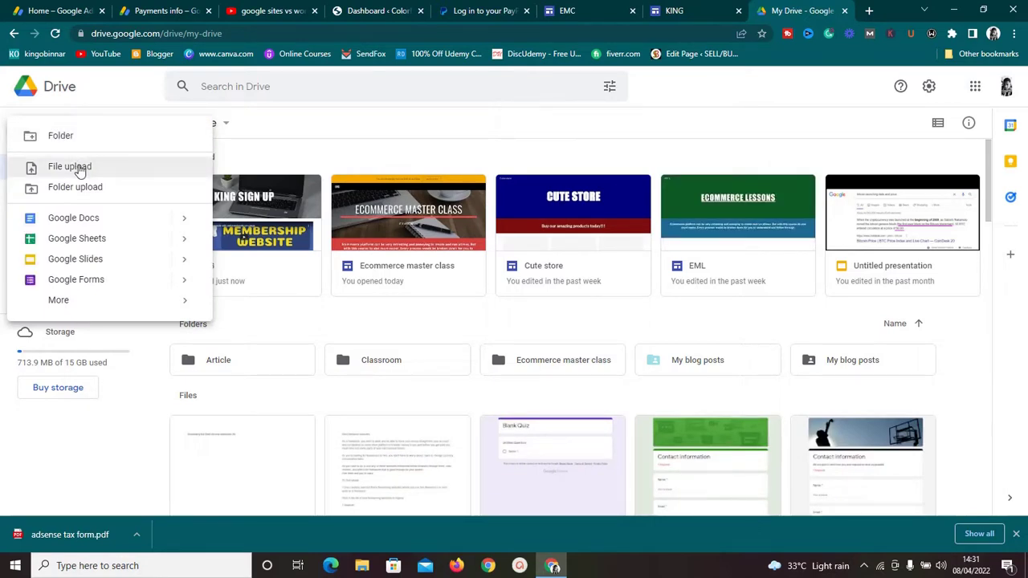
left_click(78, 168)
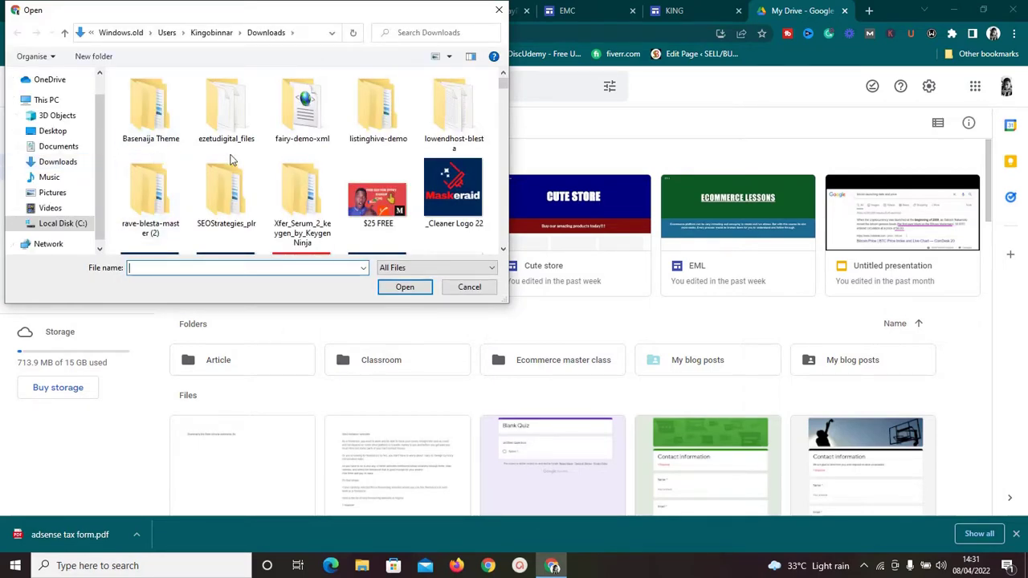
left_click(499, 9)
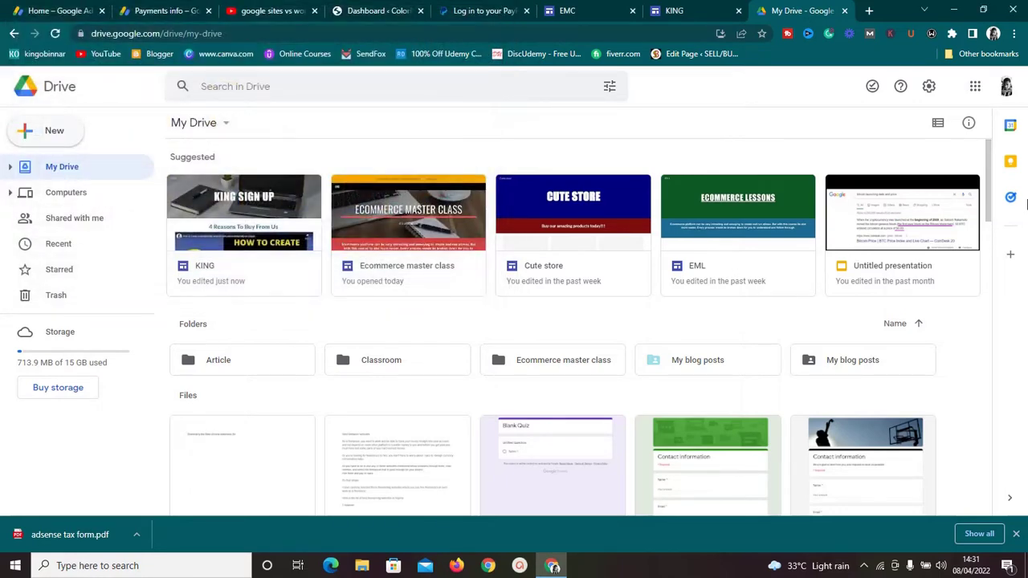
Step: Find the Iras · SlidesCarnival presentation in My Drive and copy its sharing link, keeping access set to Restricted
left_click_drag(990, 190, 988, 352)
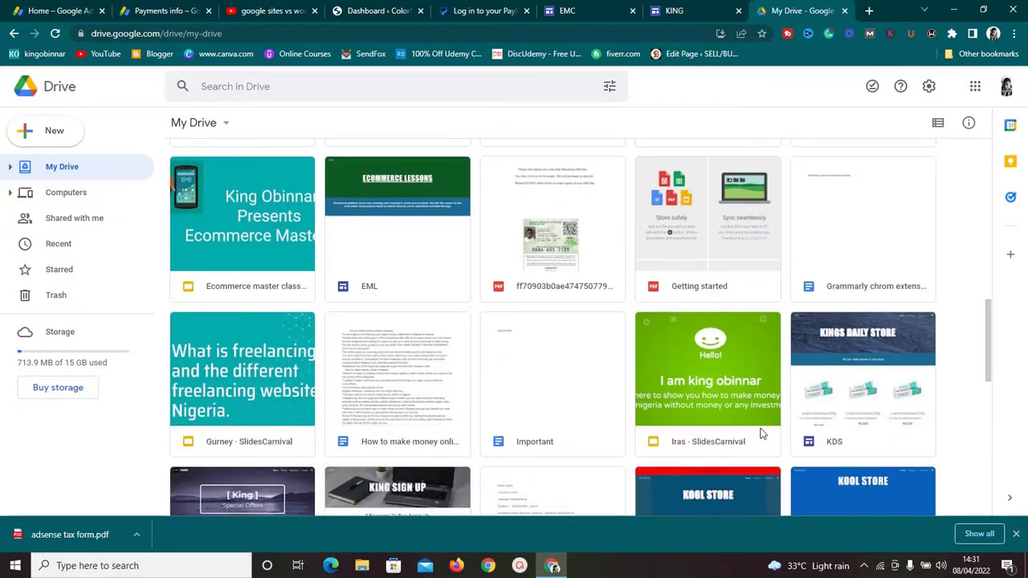
right_click(668, 333)
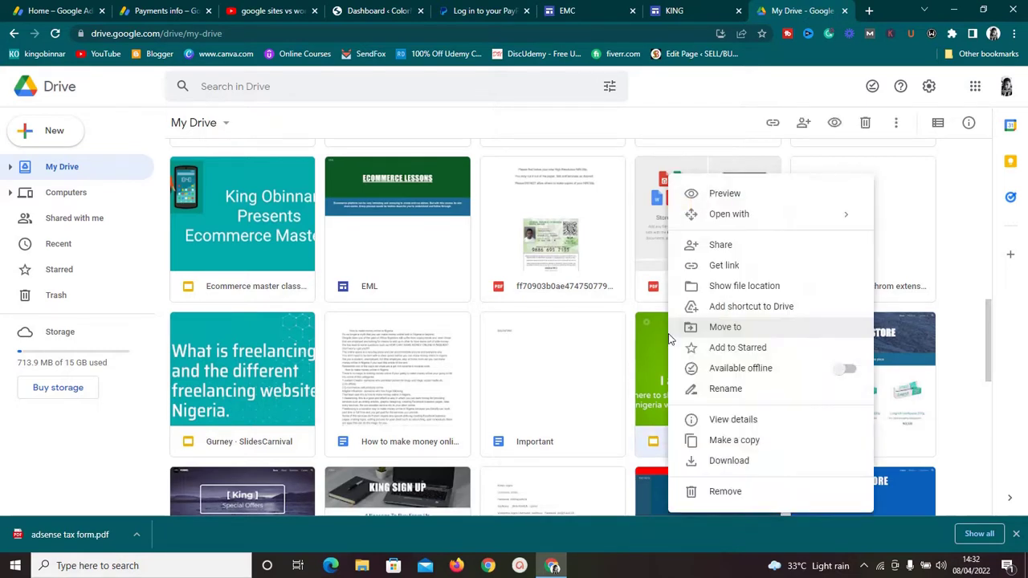
left_click(721, 269)
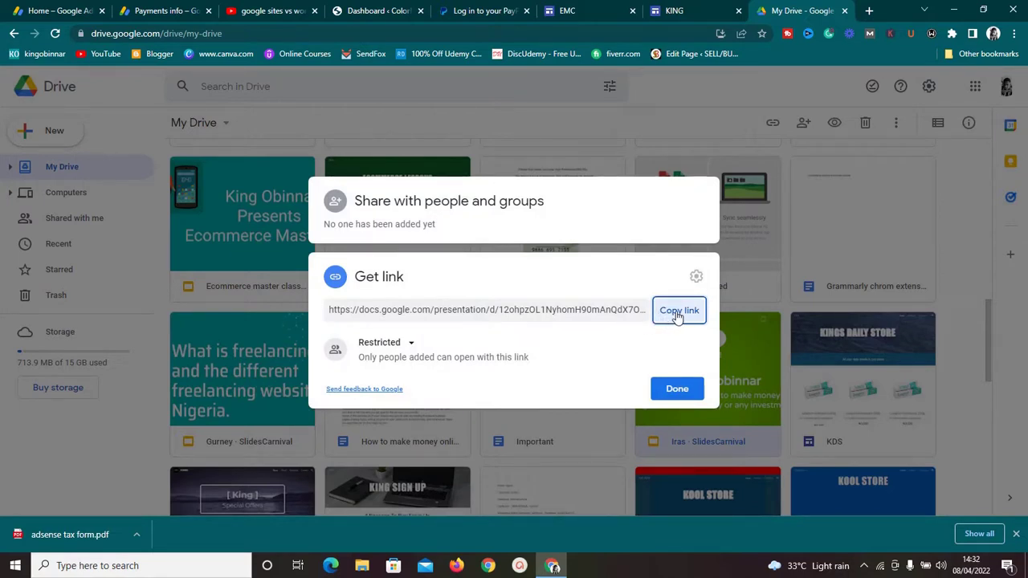
left_click(411, 345)
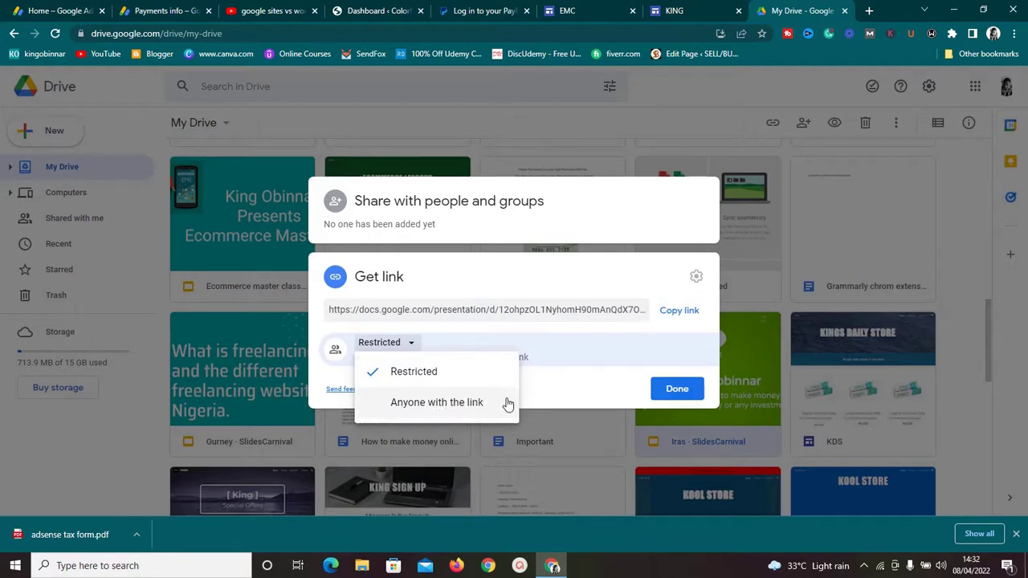
left_click(682, 314)
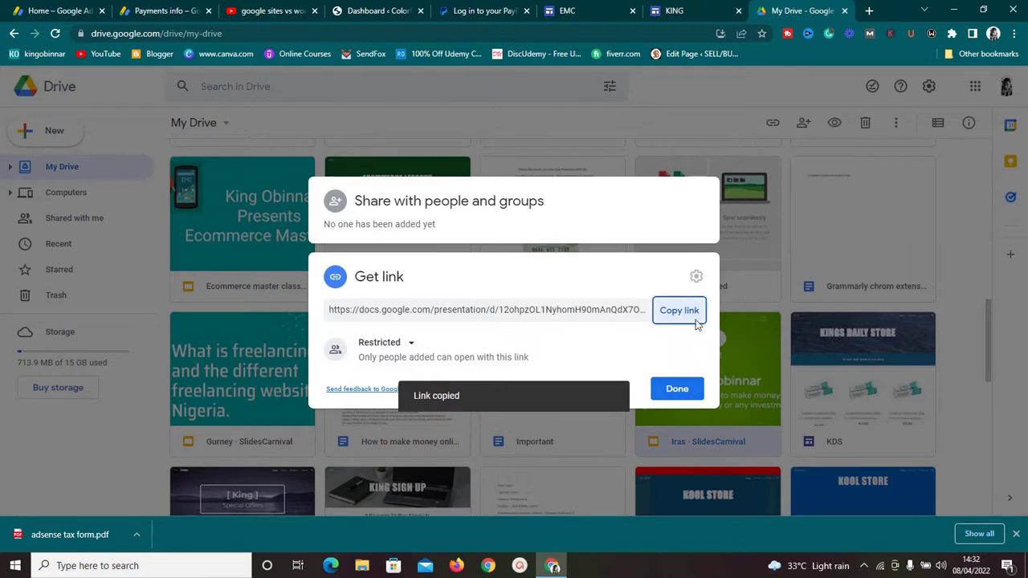
Step: Close the sharing dialog in Google Drive, switch to PayPal and log in to the account to view its dashboard
left_click(743, 278)
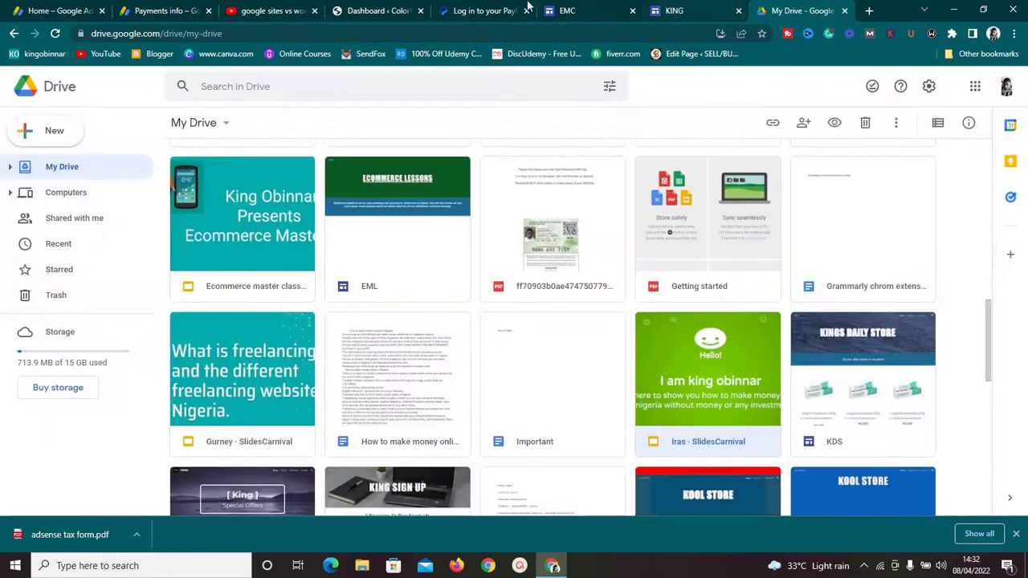
left_click(501, 8)
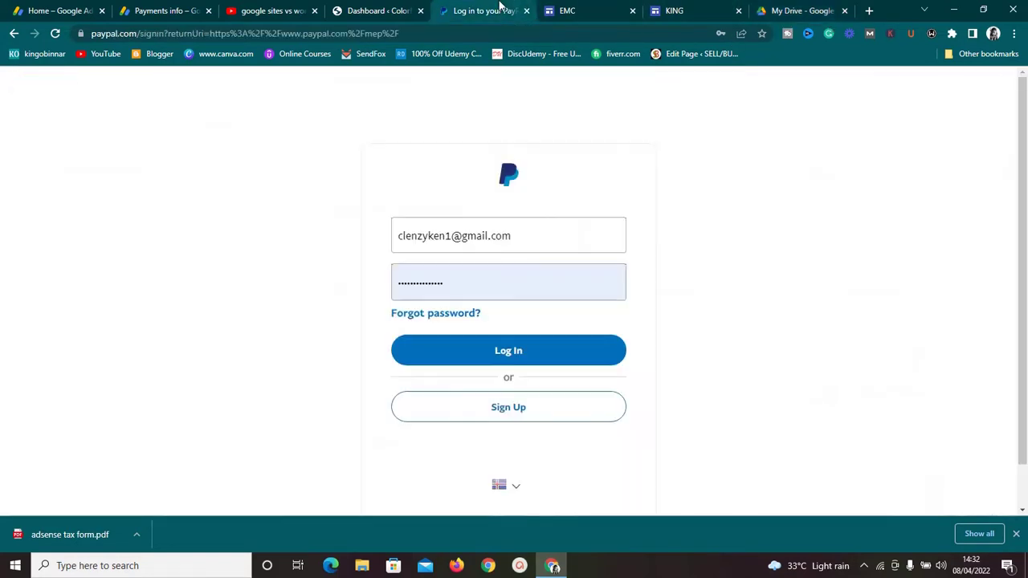
left_click(510, 352)
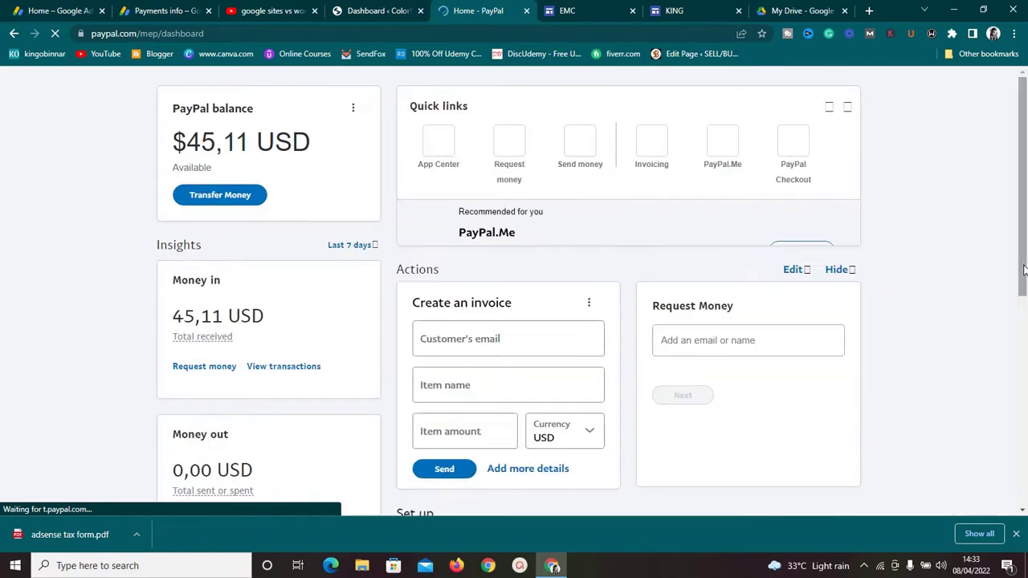
scroll(1023, 270, "down", 3)
scroll(1025, 201, "up", 3)
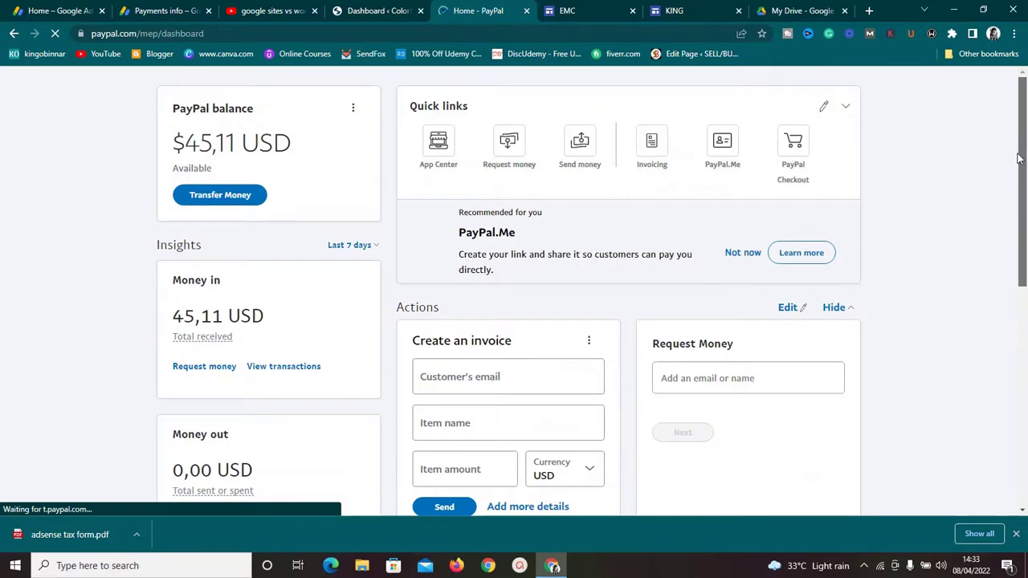
scroll(1024, 144, "down", 1)
scroll(1020, 88, "up", 1)
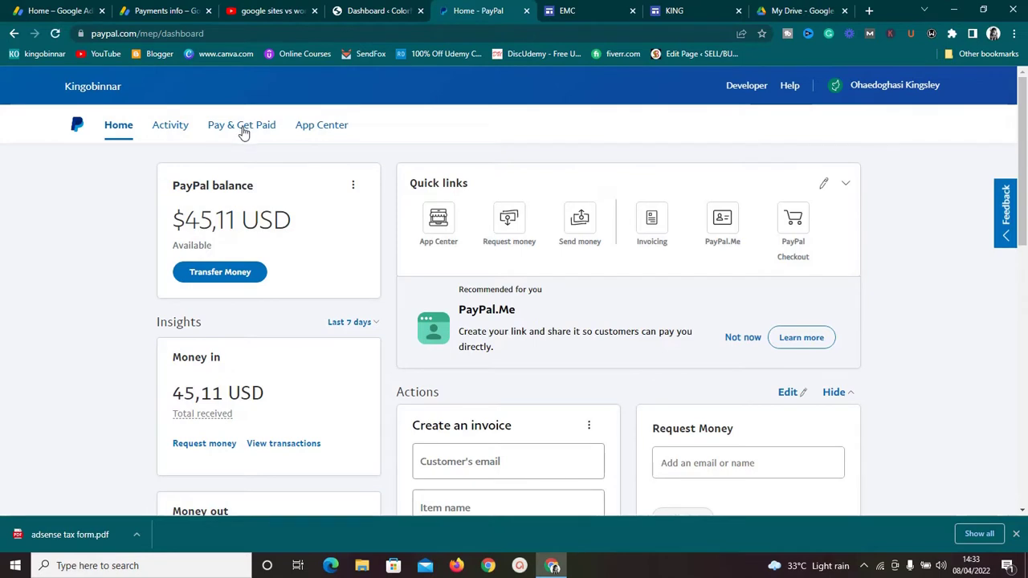
Step: Open PayPal's payment button creator and start a Buy Now button
mouse_move(243, 133)
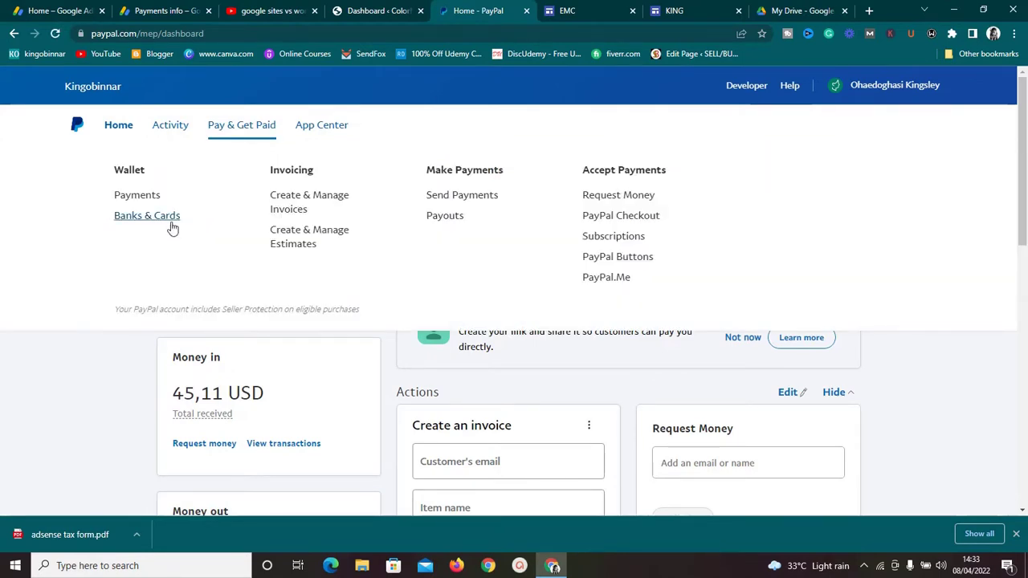
left_click(604, 263)
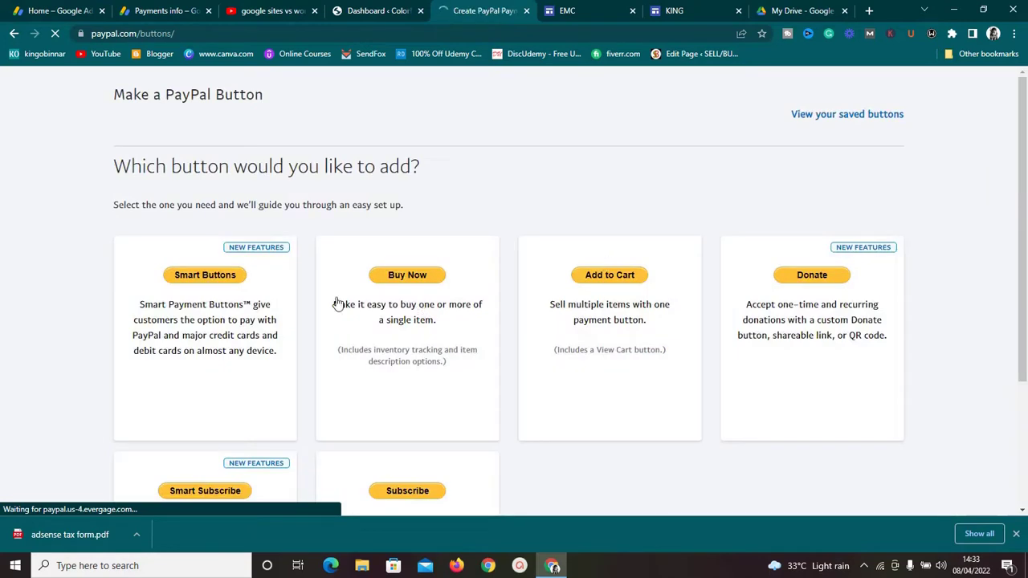
left_click(408, 276)
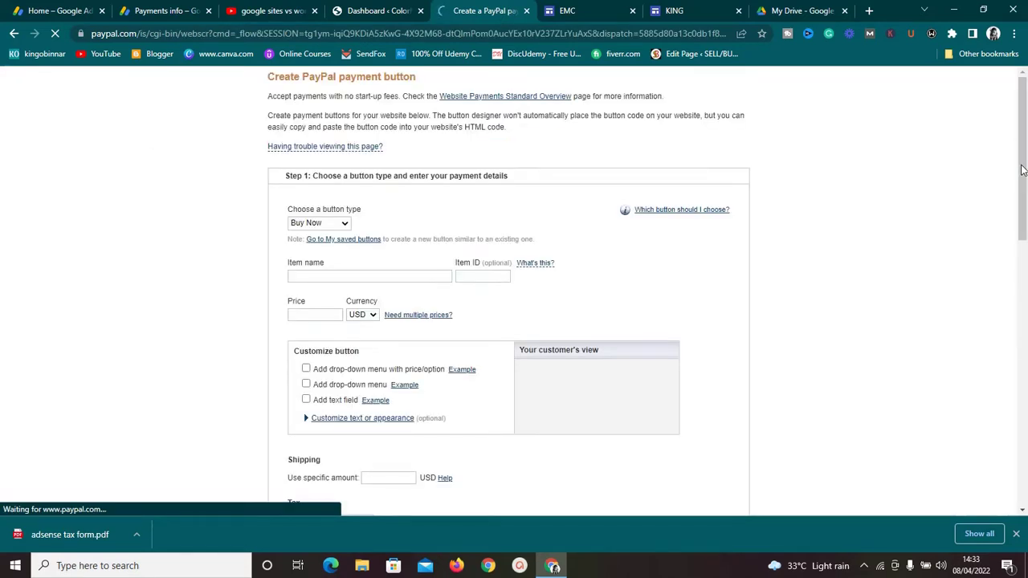
Step: Set the payment button's item name to King and its price to 10 USD
left_click(348, 277)
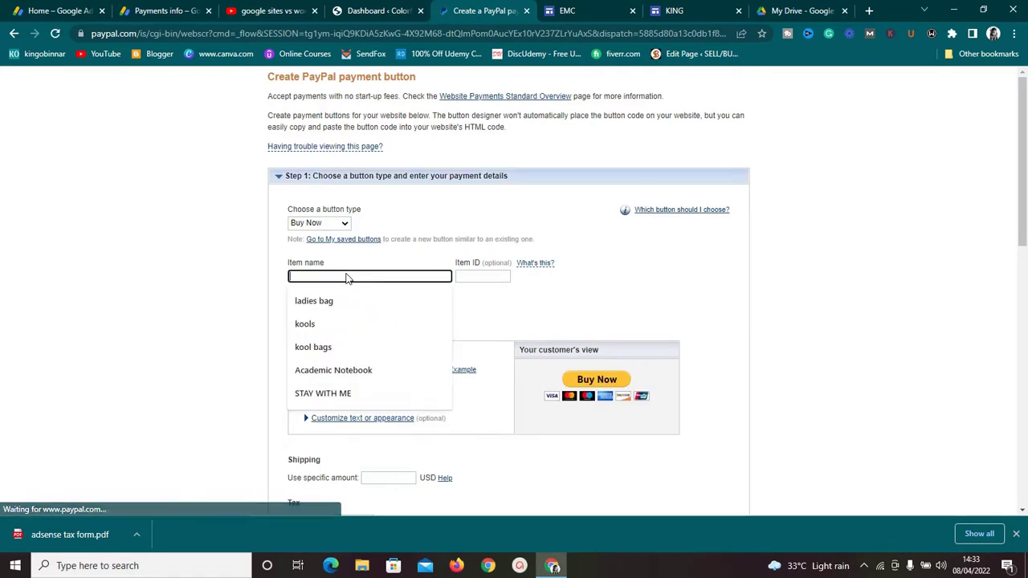
type("King")
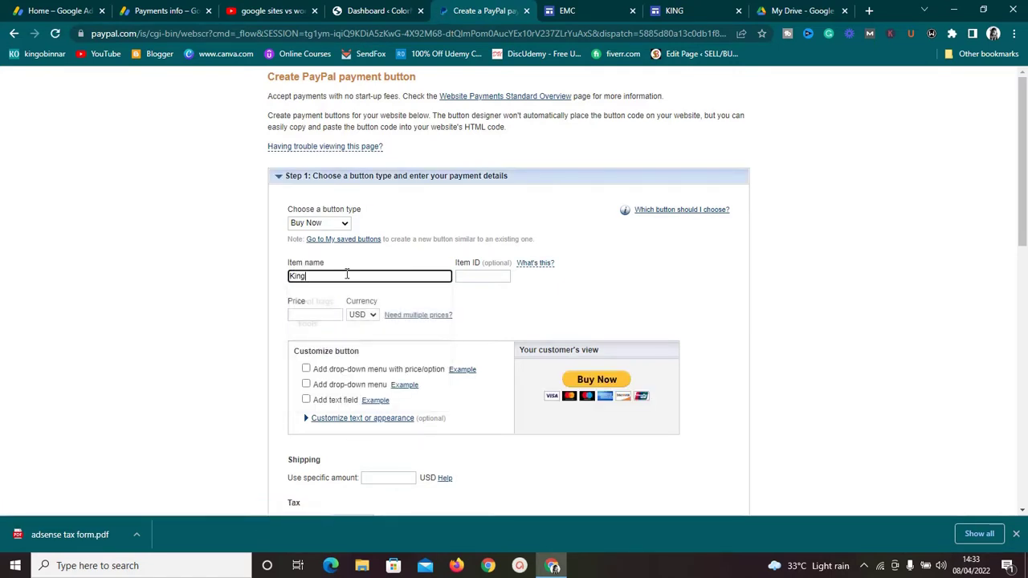
left_click(316, 313)
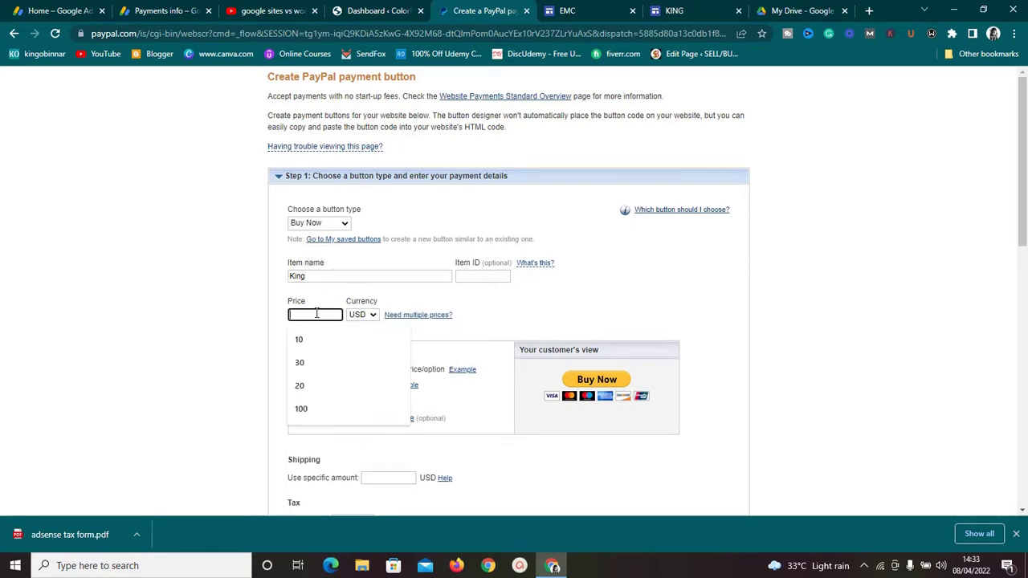
type("10")
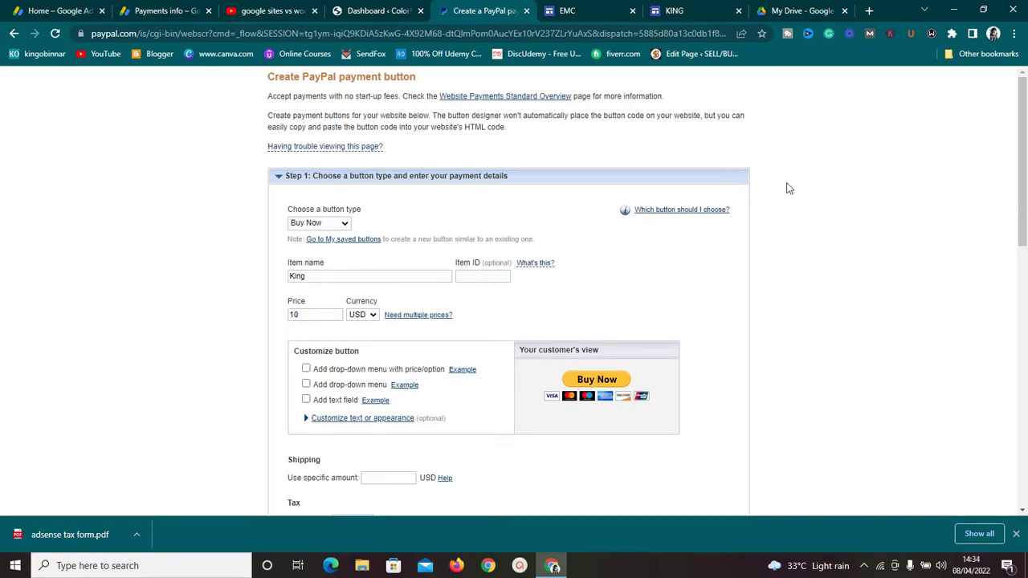
Step: Review the remaining payment details and the optional inventory, profit and loss tracking settings of the button
left_click_drag(1026, 135, 1019, 191)
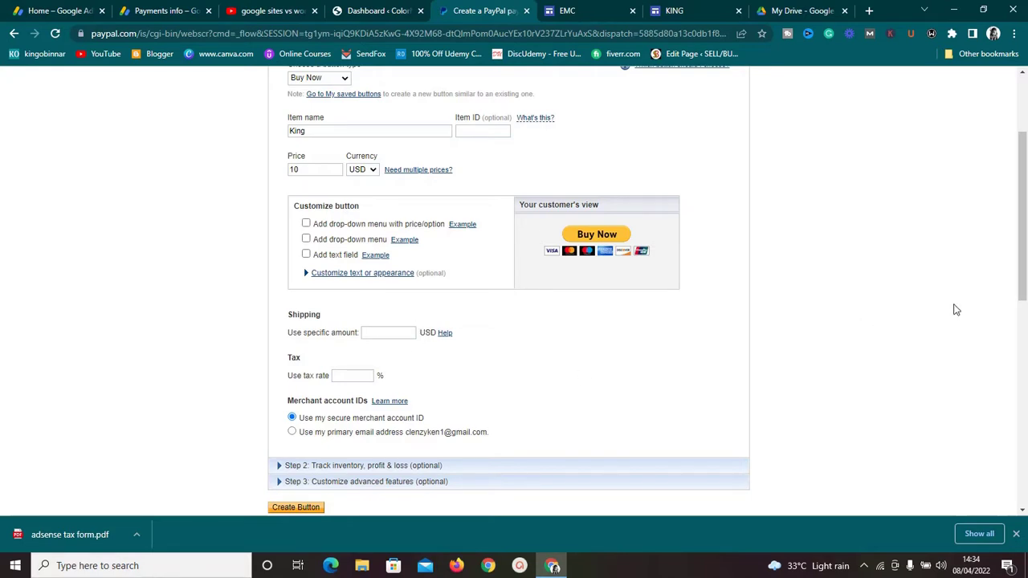
left_click_drag(1019, 218, 1020, 270)
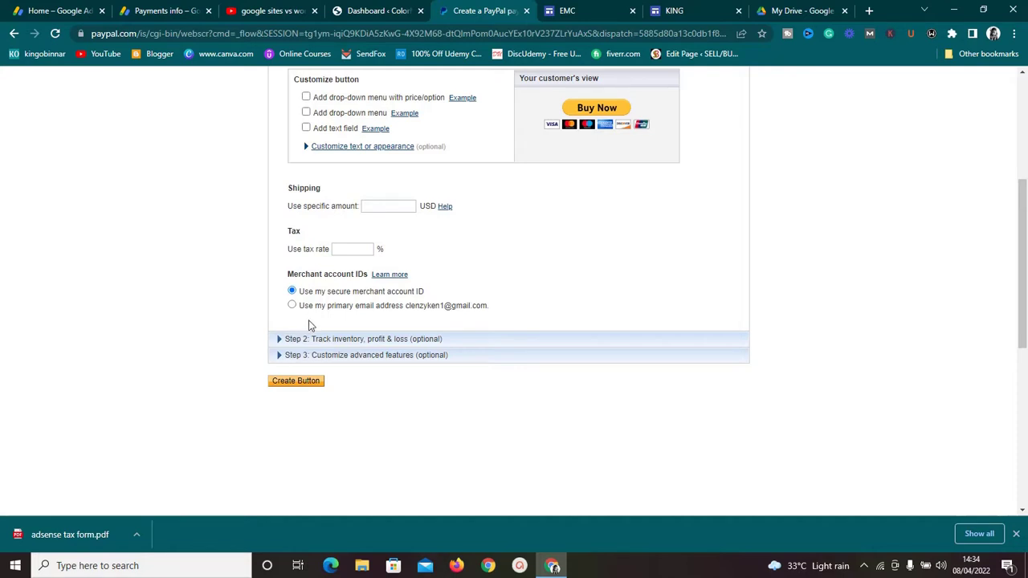
left_click(348, 342)
scroll(348, 345, "down", 4)
scroll(349, 344, "up", 2)
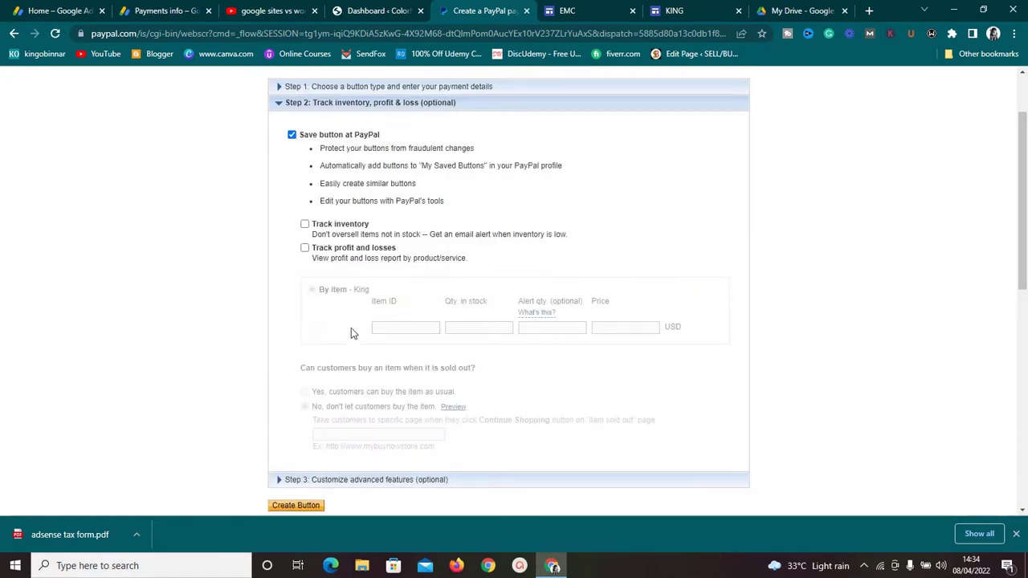
Step: In the advanced features, set the customer's shipping address requirement to No and enable the URL for finished checkouts
left_click(362, 479)
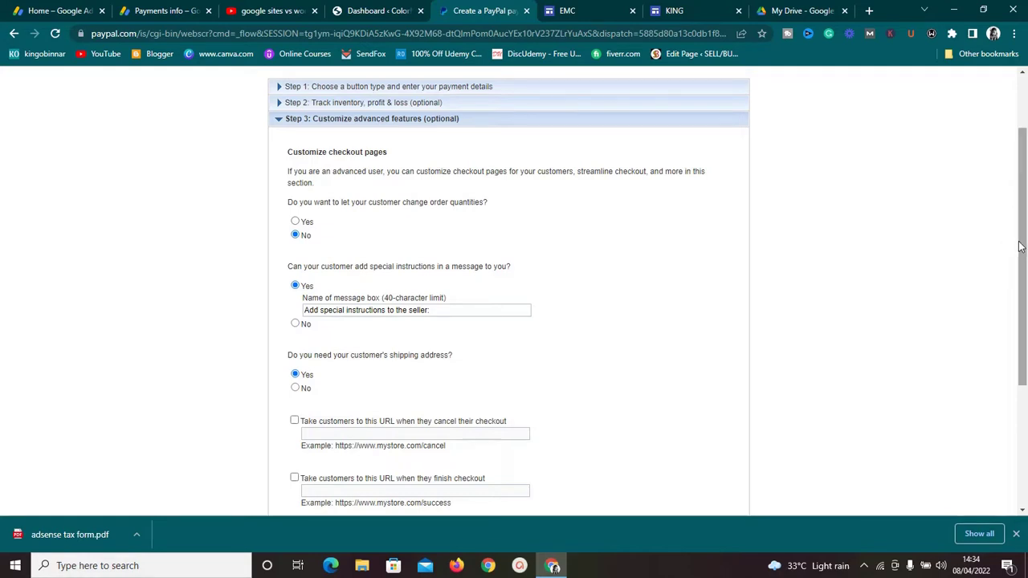
left_click_drag(1022, 250, 1021, 284)
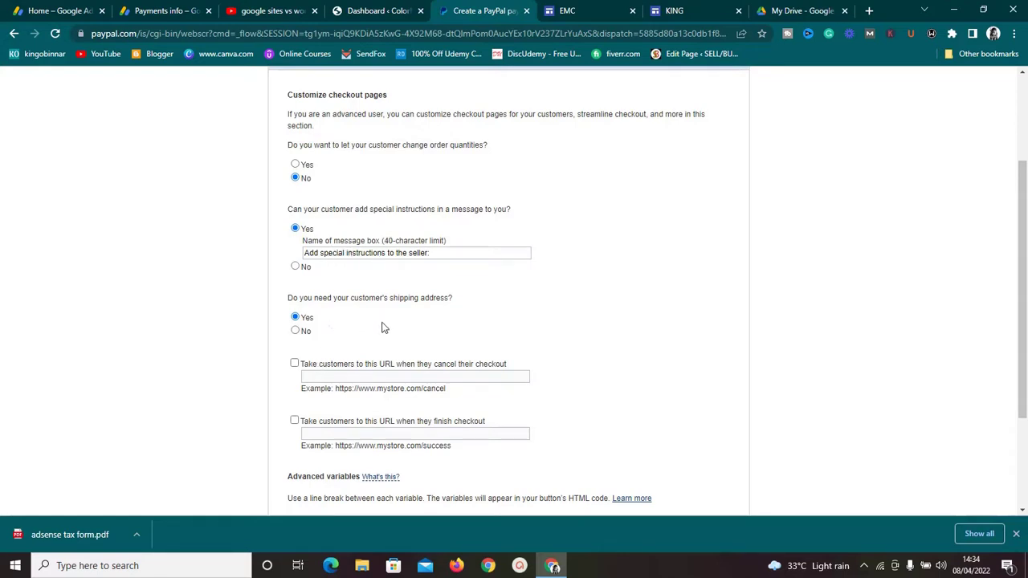
left_click(296, 330)
left_click(294, 364)
left_click(294, 363)
left_click(395, 435)
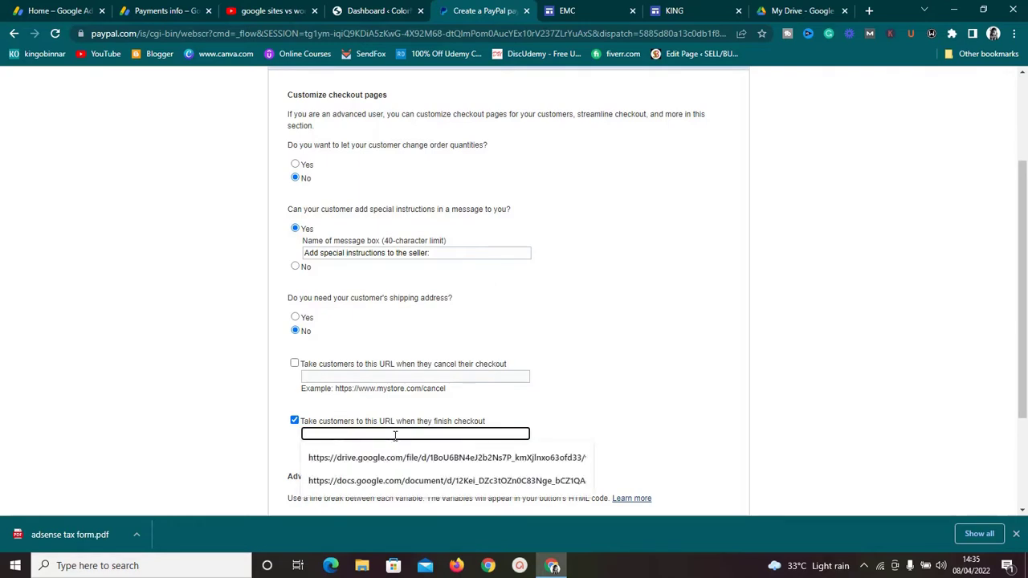
Step: Paste the copied Google Drive sharing link as the finished-checkout URL and create the PayPal button
left_click(815, 10)
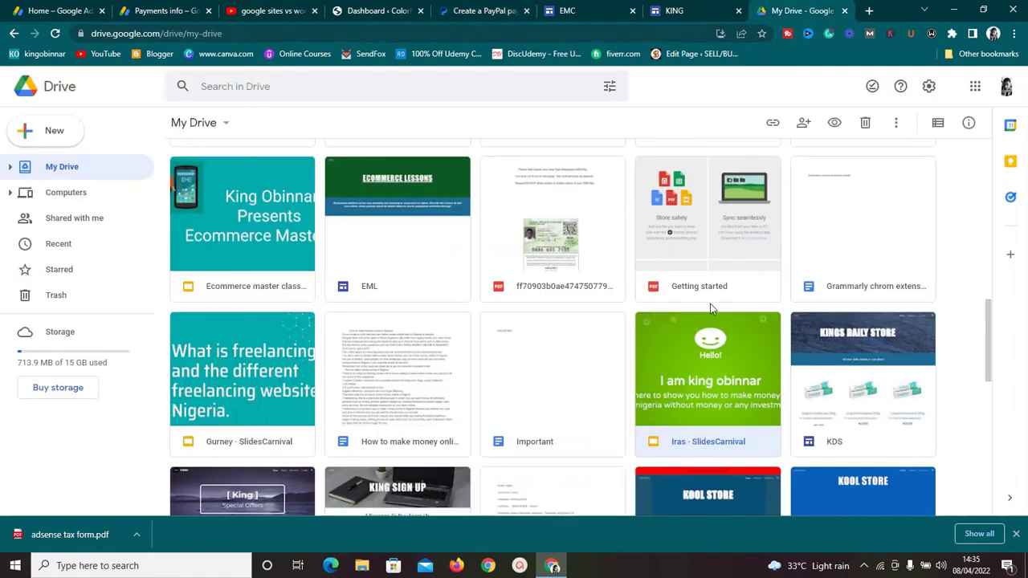
left_click(473, 12)
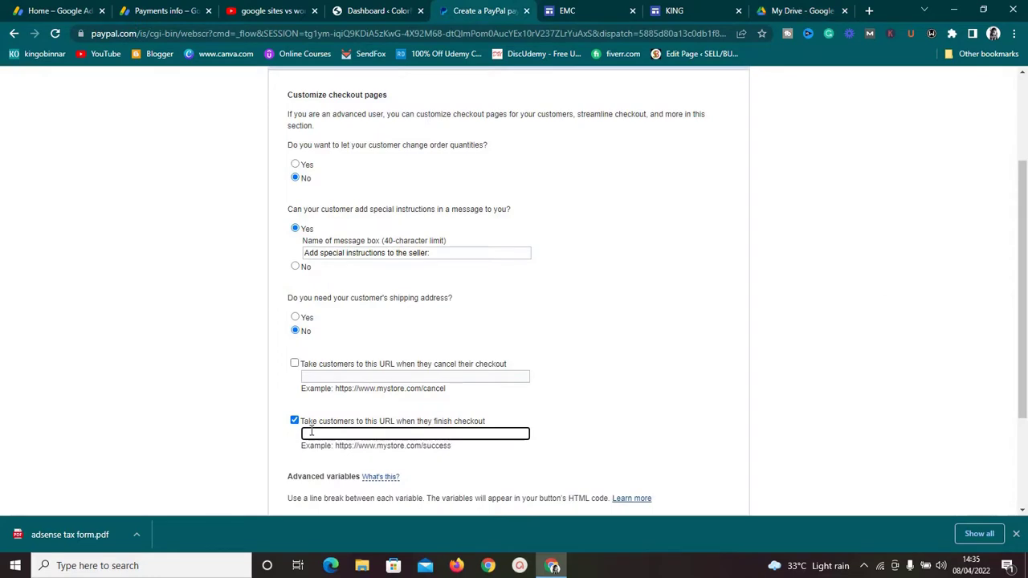
key("ctrl+v")
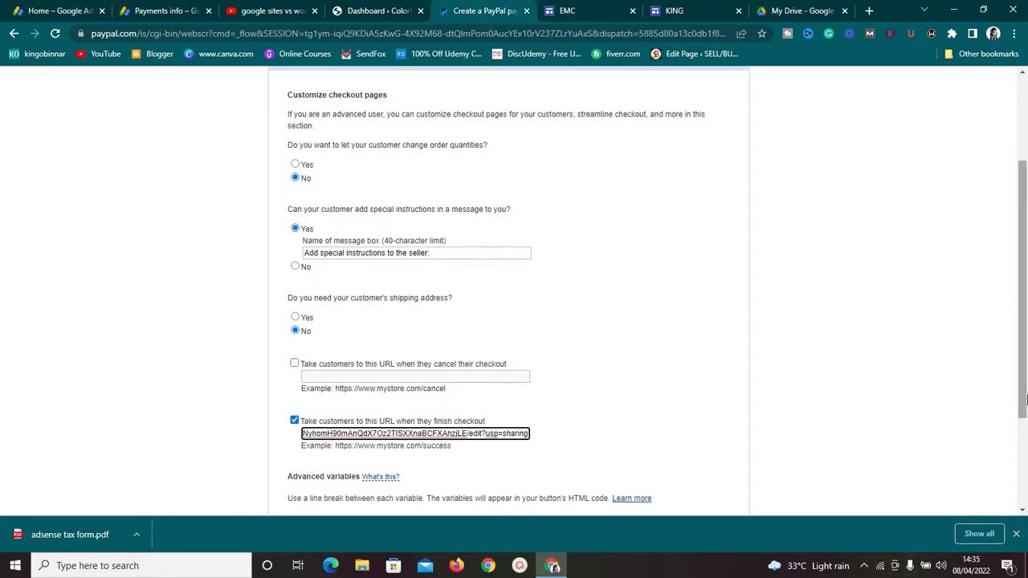
scroll(1024, 368, "down", 2)
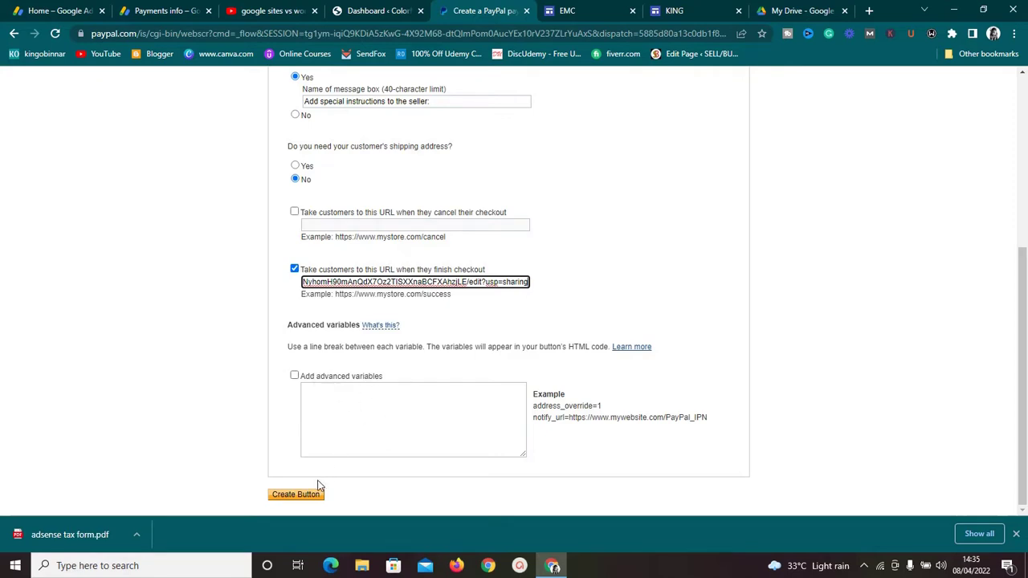
left_click(301, 499)
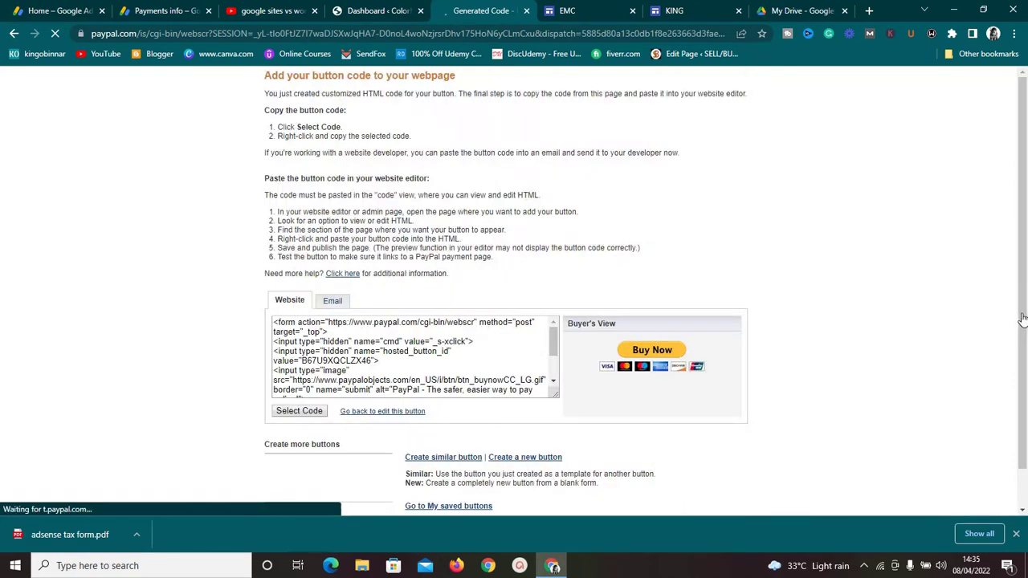
Step: Copy the PayPal button's email link, switch to the KING site in Google Sites and insert the Buy Now button with that link
scroll(1016, 414, "down", 1)
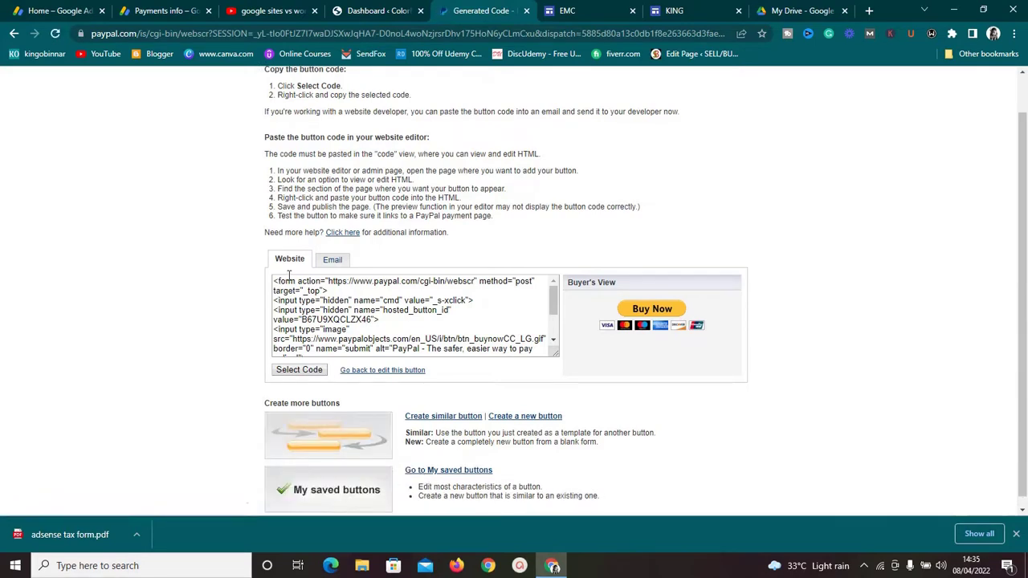
left_click(343, 261)
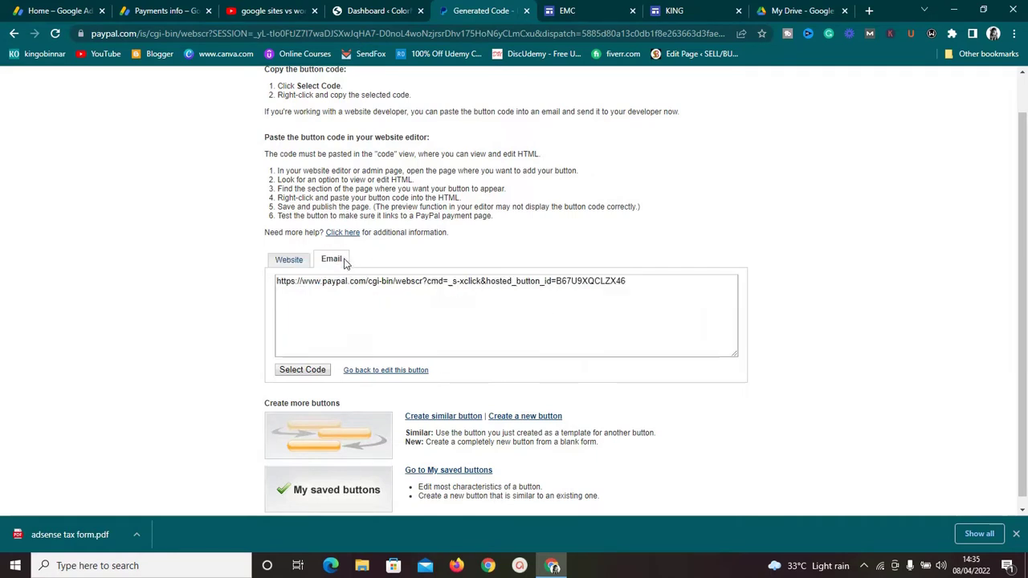
left_click(380, 281)
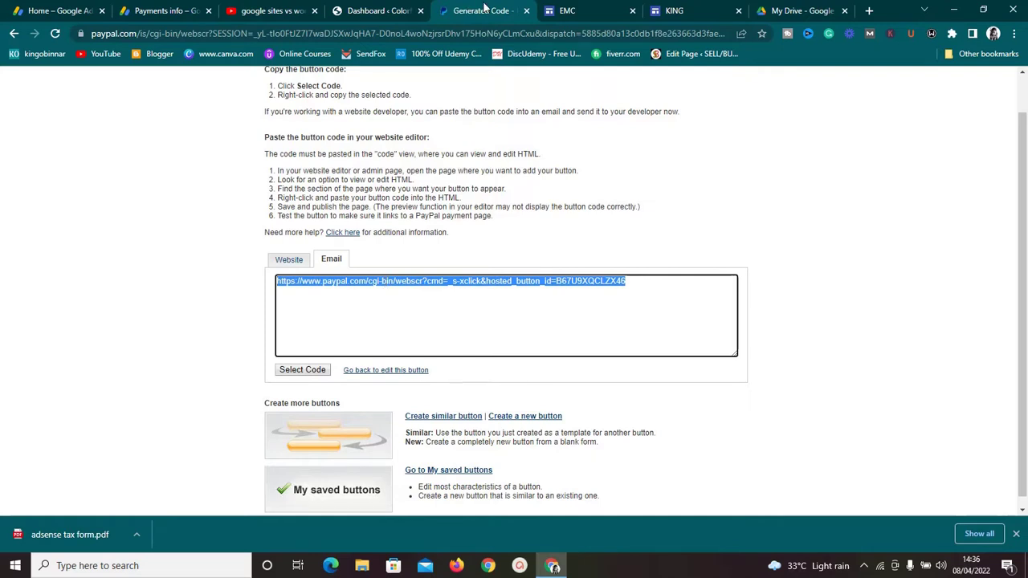
left_click(692, 9)
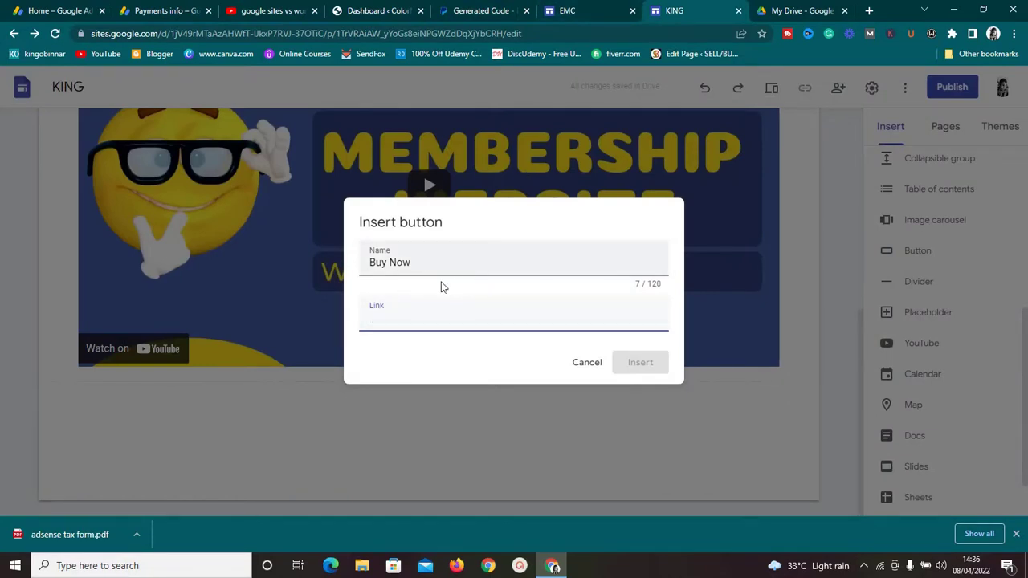
left_click(385, 319)
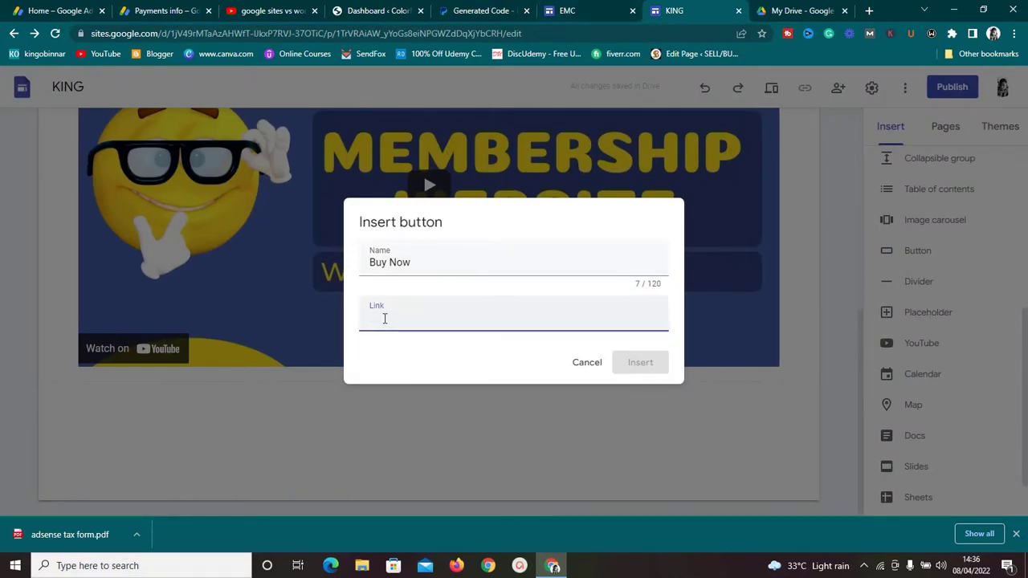
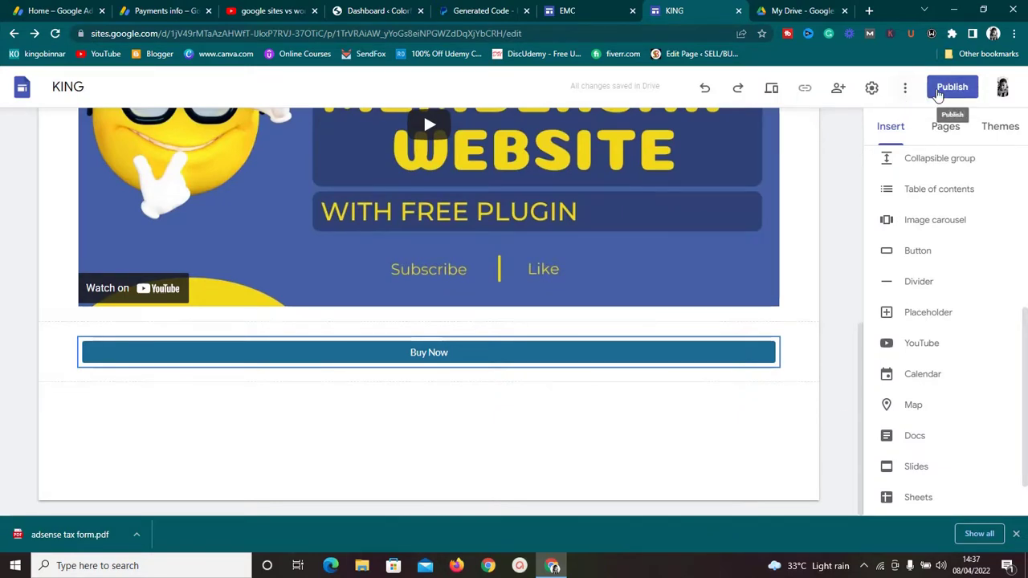
Step: Start publishing the site and enter hhyhrjj as its web address
left_click(938, 94)
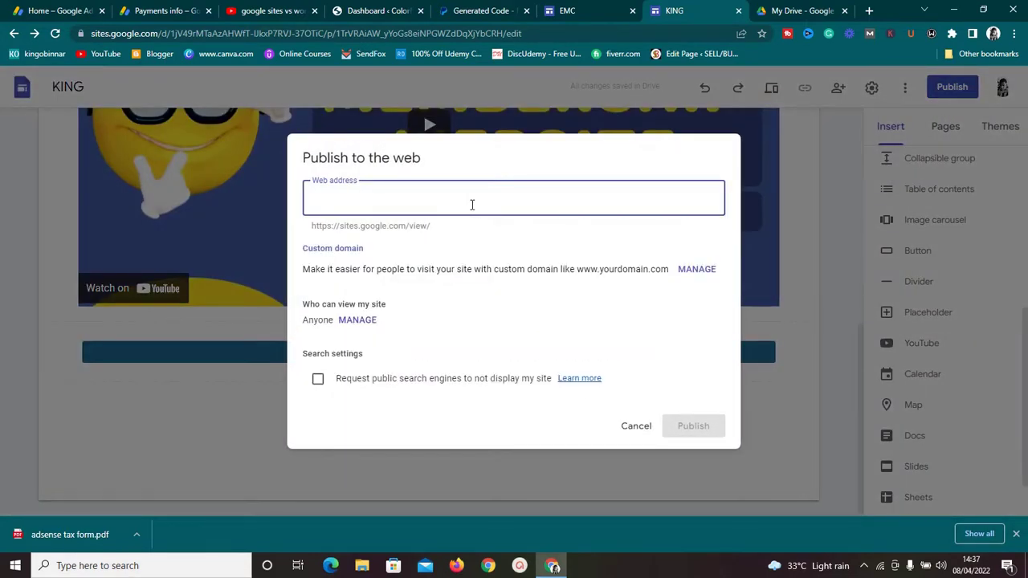
type("hhyhrj")
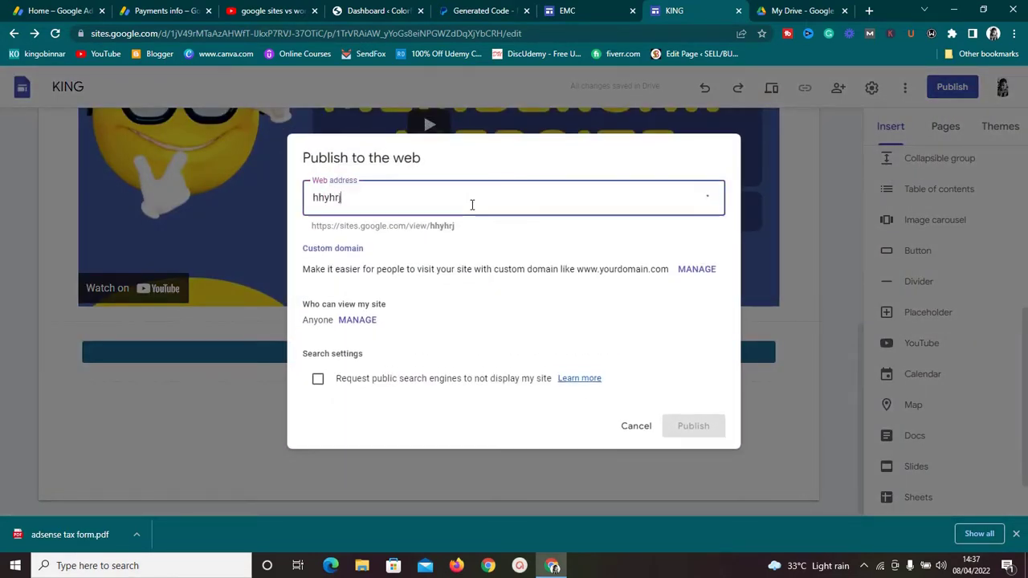
type("j")
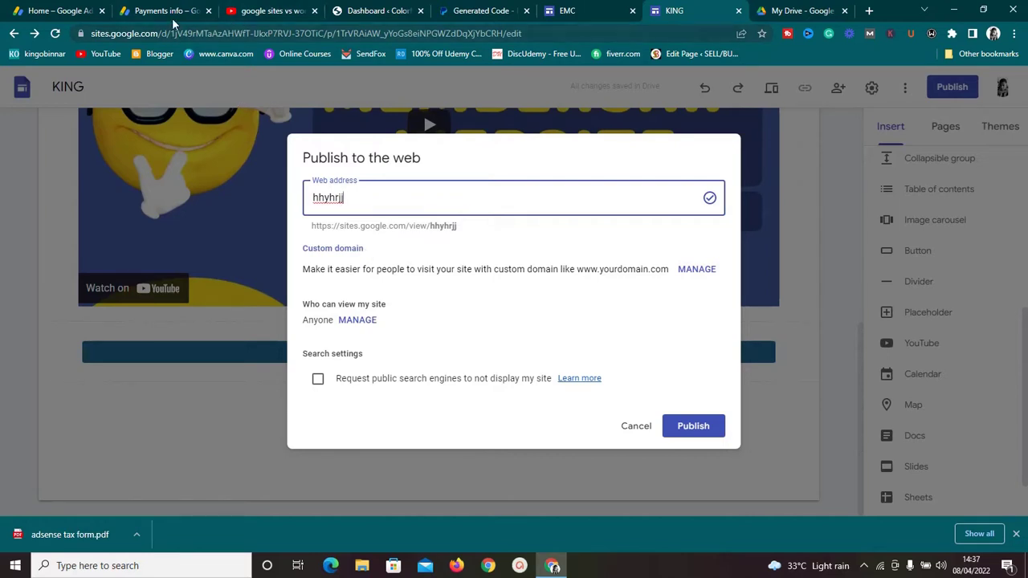
Step: Switch to YouTube and open the account's own channel page
left_click(251, 9)
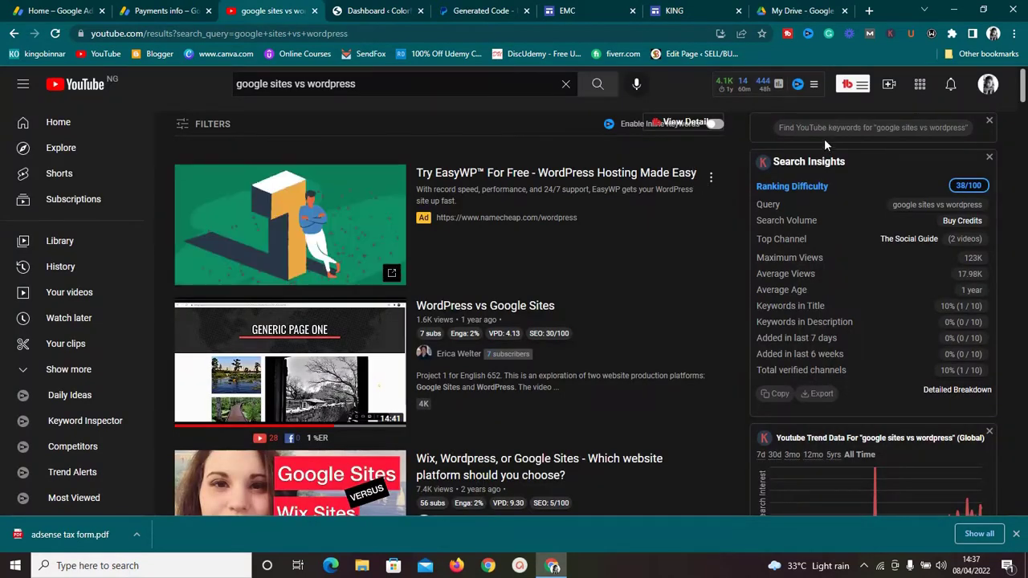
left_click(987, 85)
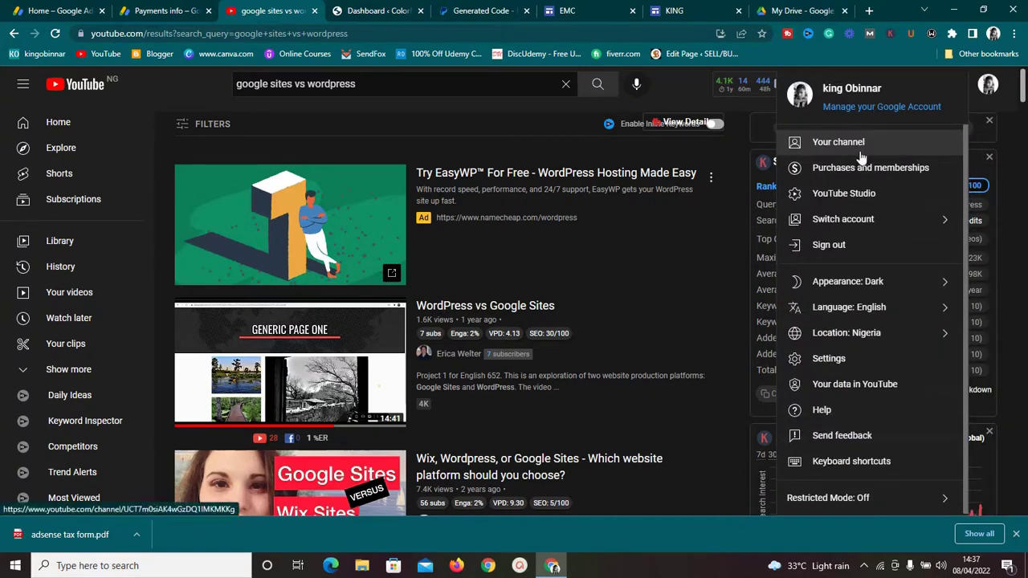
left_click(856, 147)
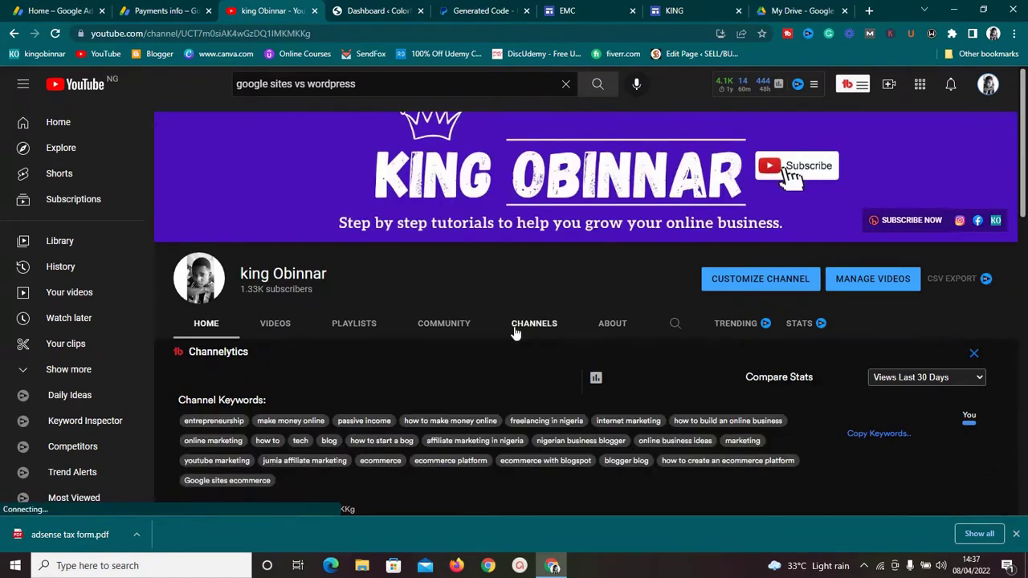
Step: Look through the channel's uploaded videos for the tutorial on connecting a custom domain with Google Sites
left_click(289, 328)
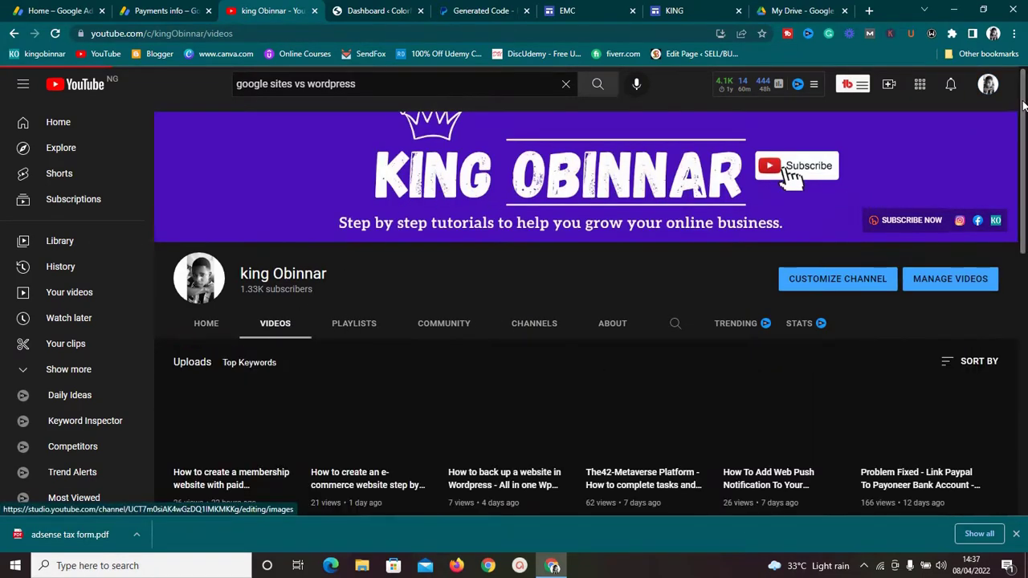
scroll(1022, 182, "down", 3)
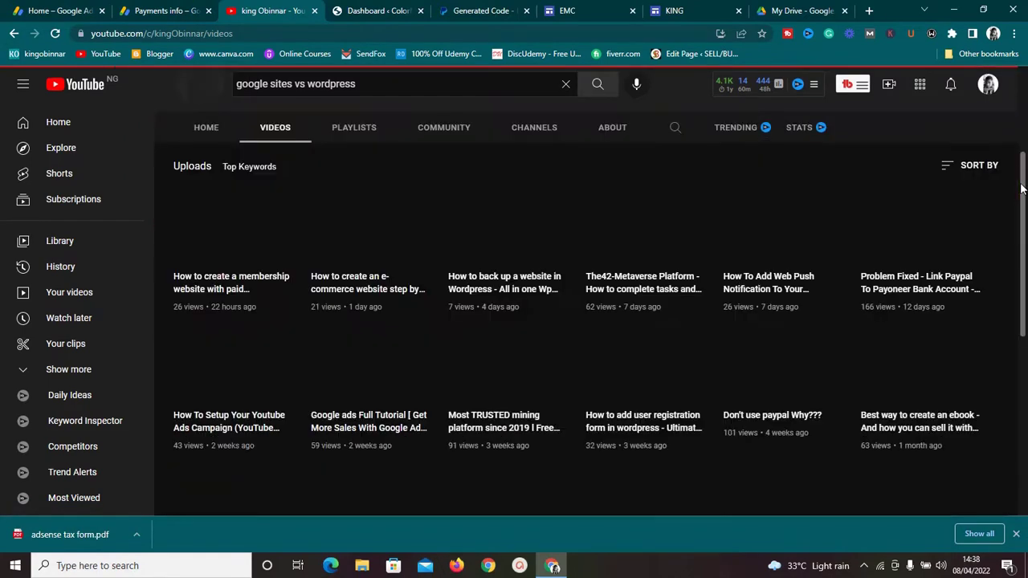
scroll(1022, 188, "up", 3)
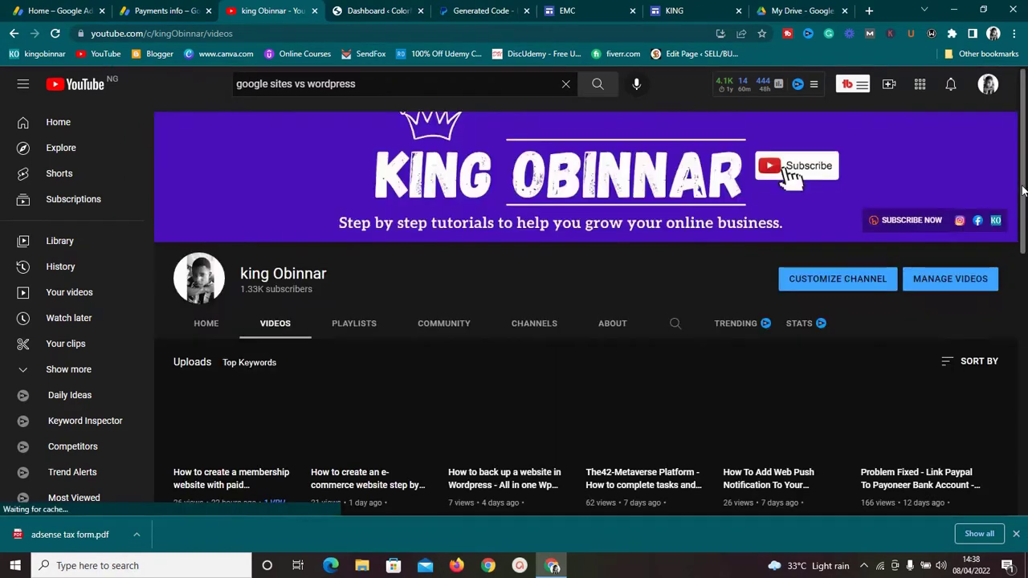
left_click_drag(1022, 190, 1019, 332)
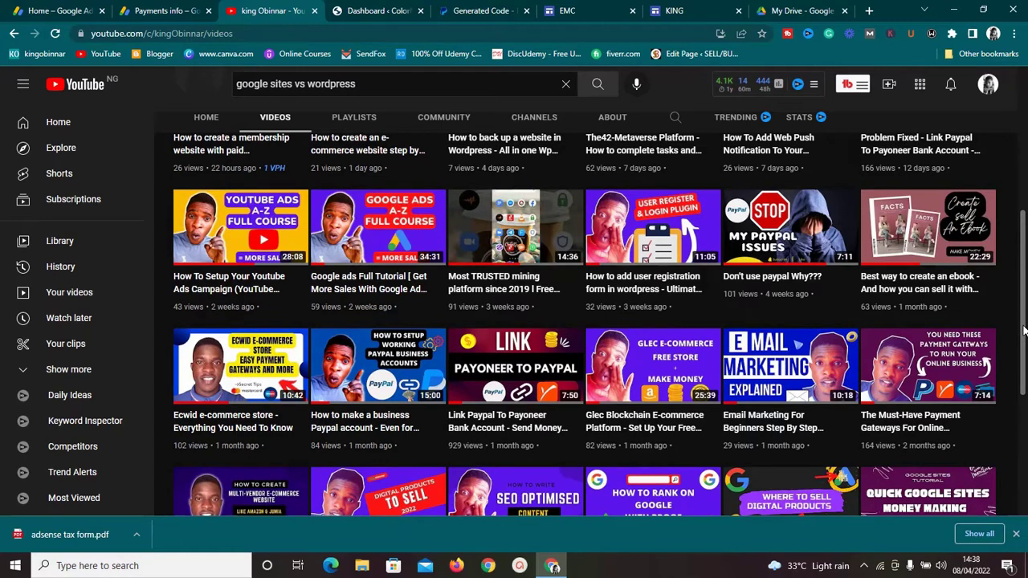
left_click_drag(1023, 331, 1022, 464)
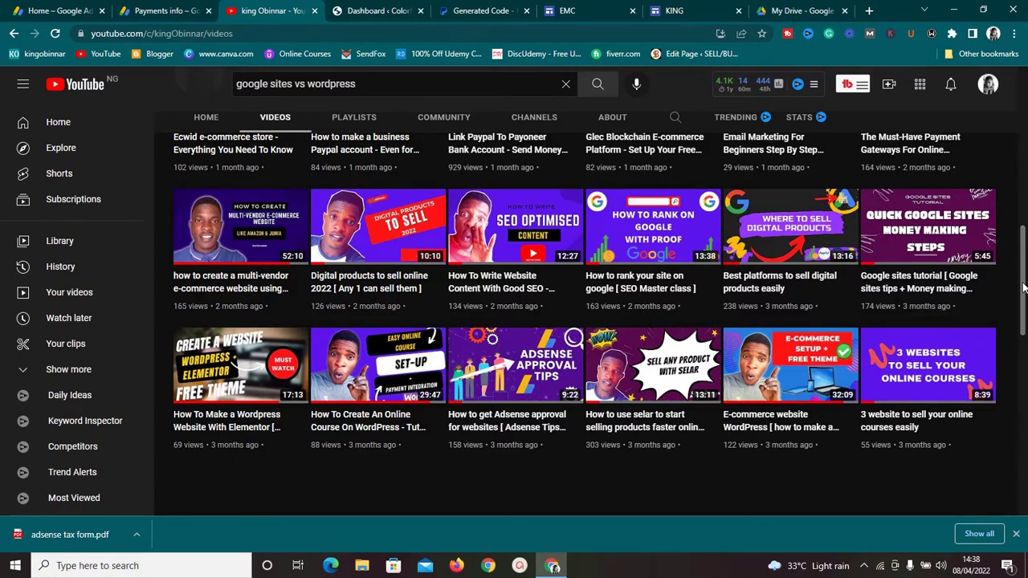
scroll(1024, 289, "down", 2)
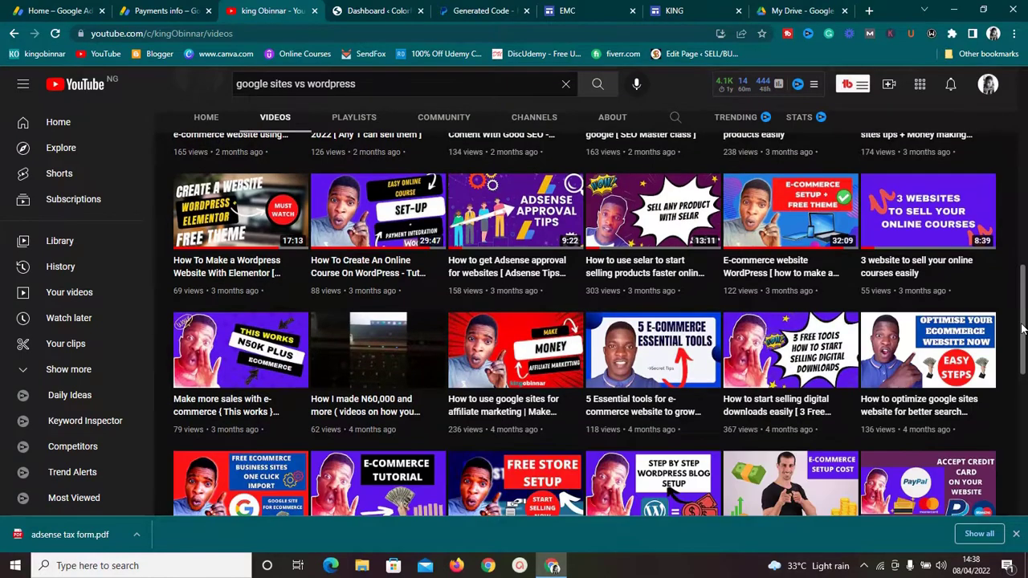
scroll(1023, 381, "down", 3)
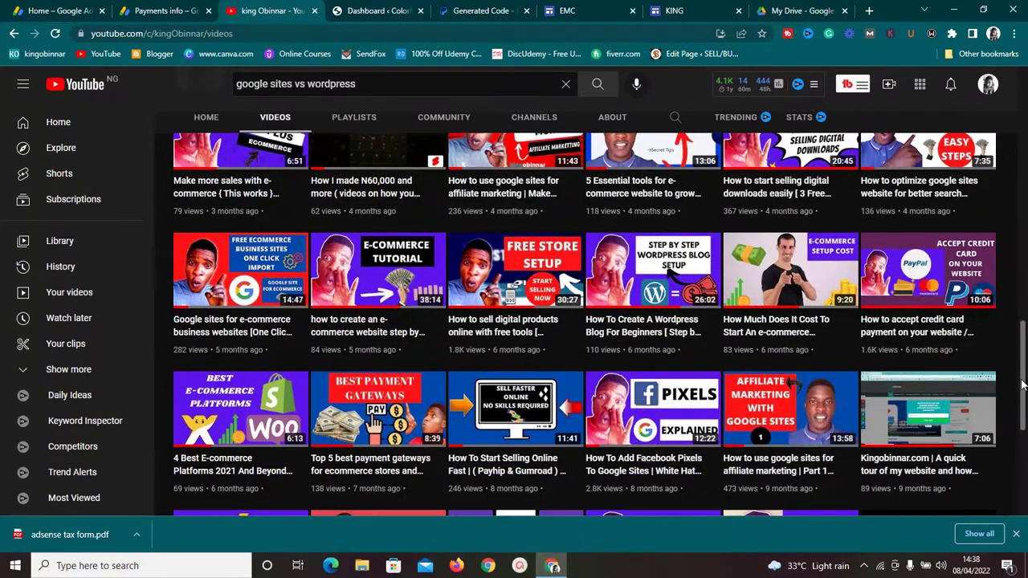
left_click_drag(1021, 340, 1024, 468)
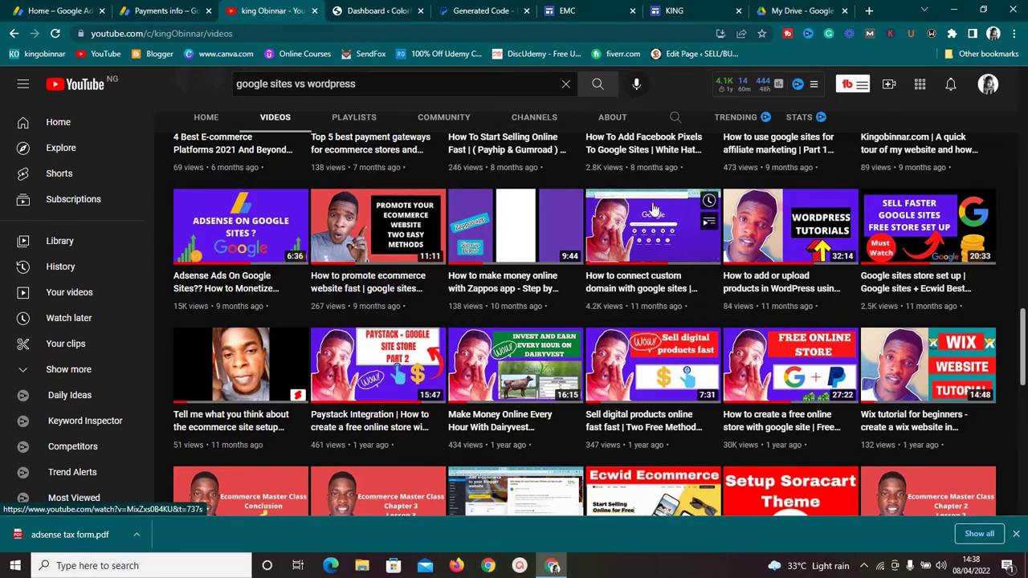
Step: Switch back to the KING site in Google Sites and cancel publishing to the web
left_click(507, 8)
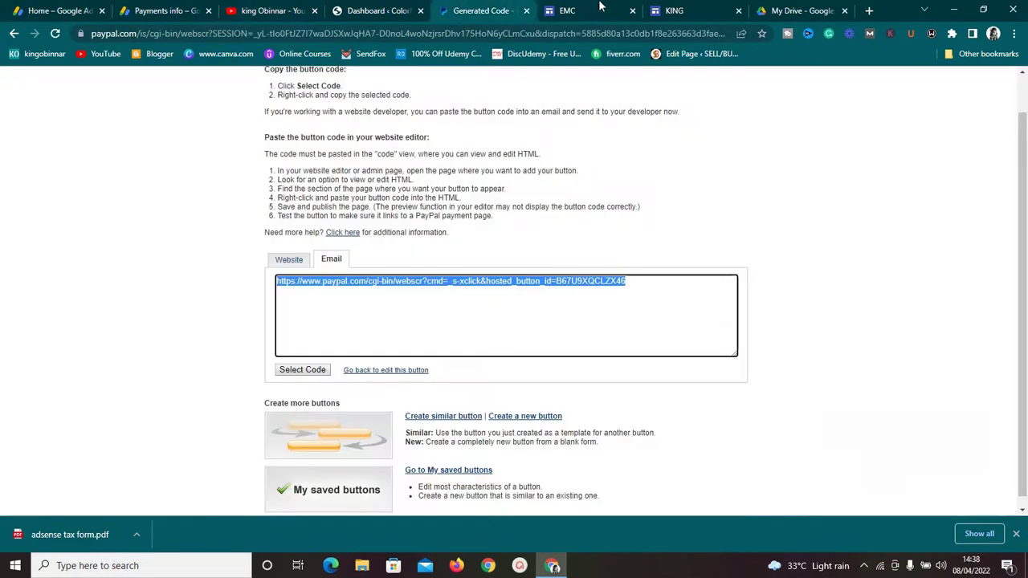
left_click(668, 8)
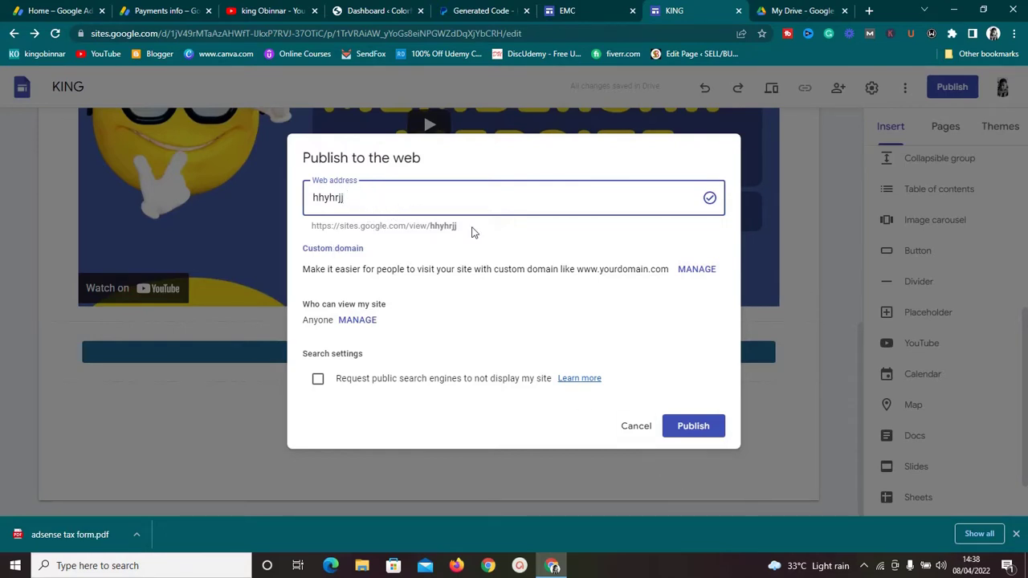
left_click(648, 428)
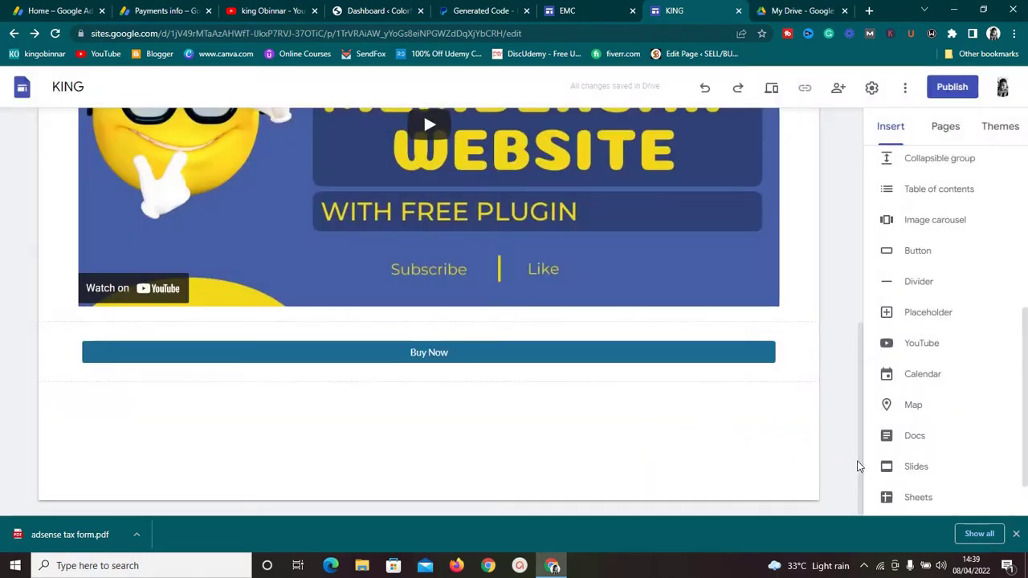
Step: Preview the KING site, then play and pause its embedded membership website video
left_click_drag(858, 465, 844, 292)
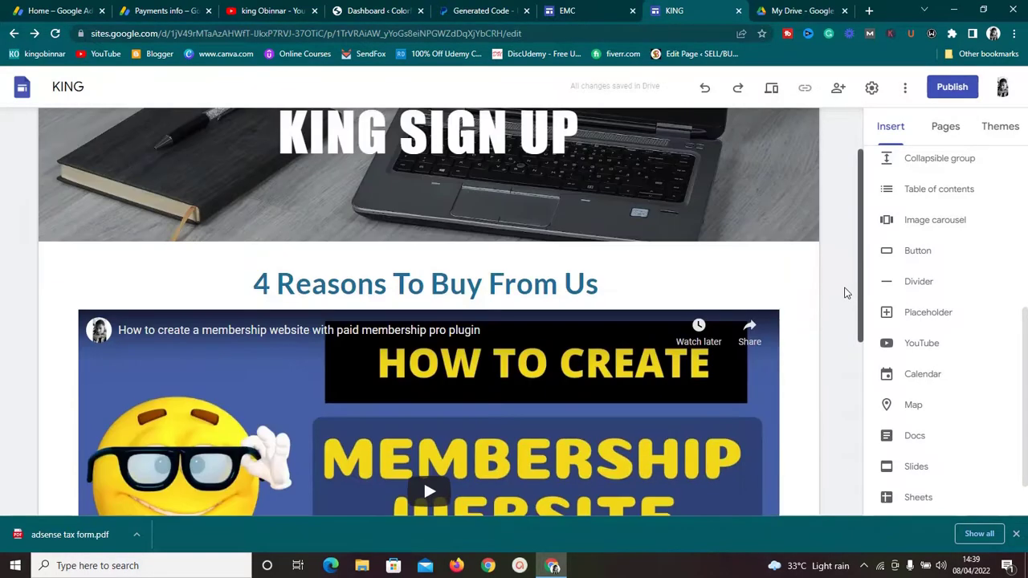
left_click(773, 90)
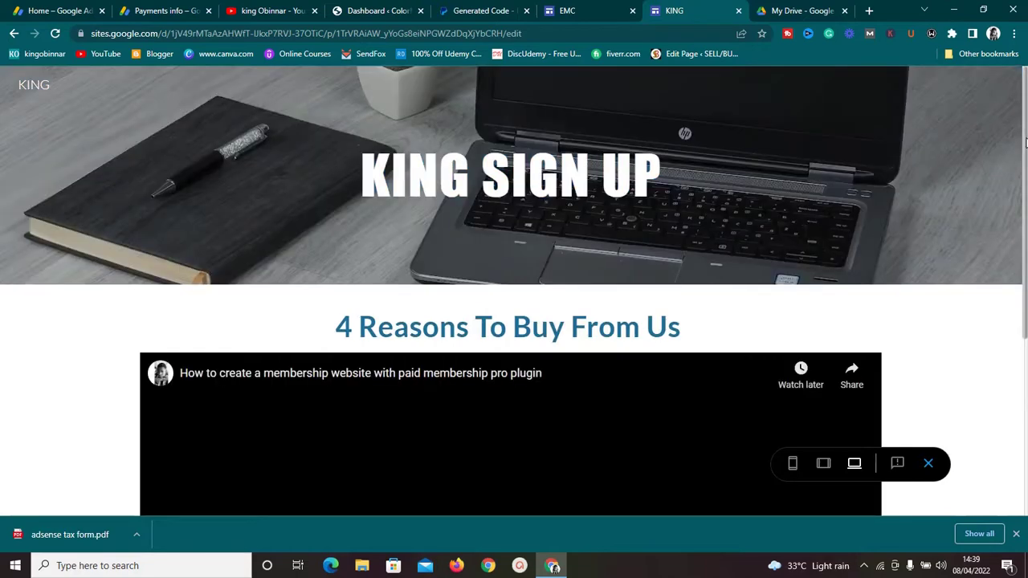
mouse_move(1025, 143)
left_mouse_down()
mouse_move(1025, 235)
mouse_move(1026, 134)
left_mouse_up()
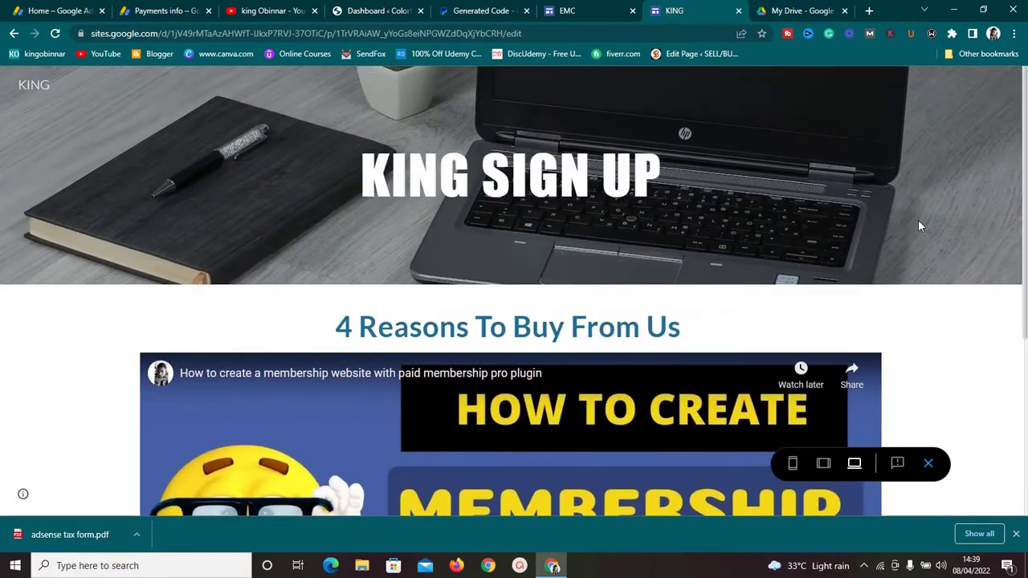
left_click_drag(1025, 149, 1023, 291)
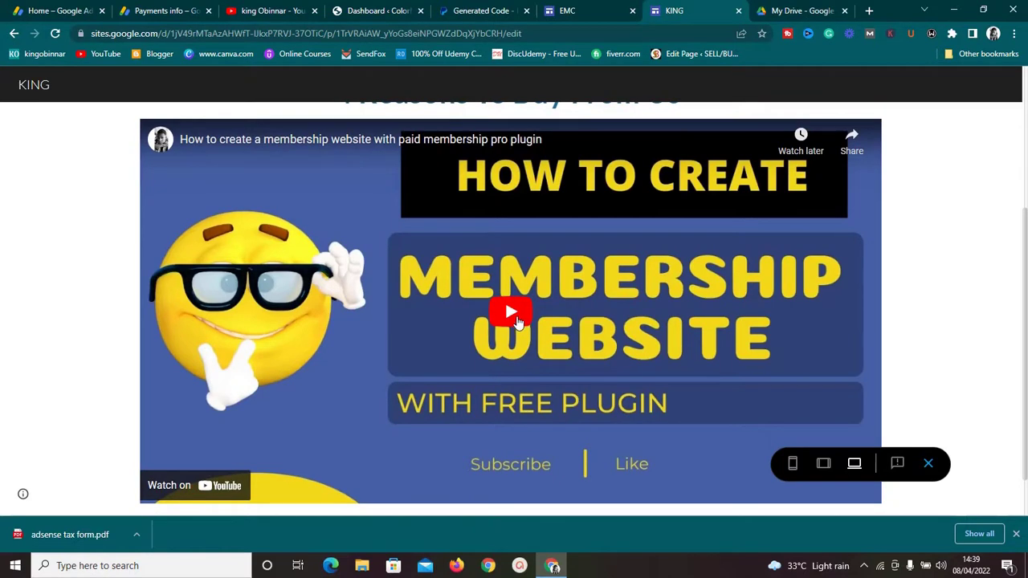
left_click(512, 314)
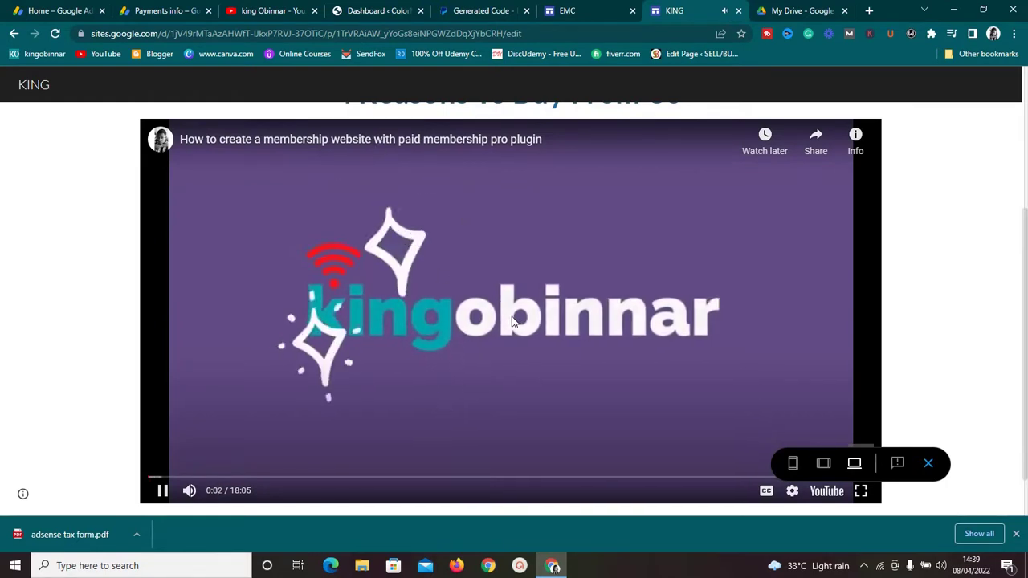
left_click(511, 316)
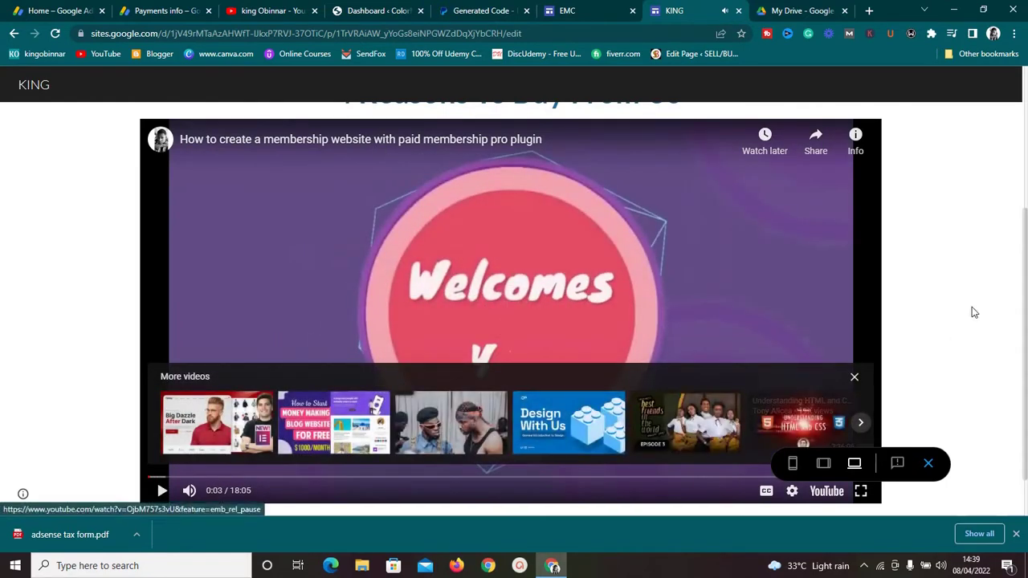
Step: Test the Buy Now button through to its PayPal checkout, then return to the KING site preview
left_click_drag(1024, 337, 1025, 373)
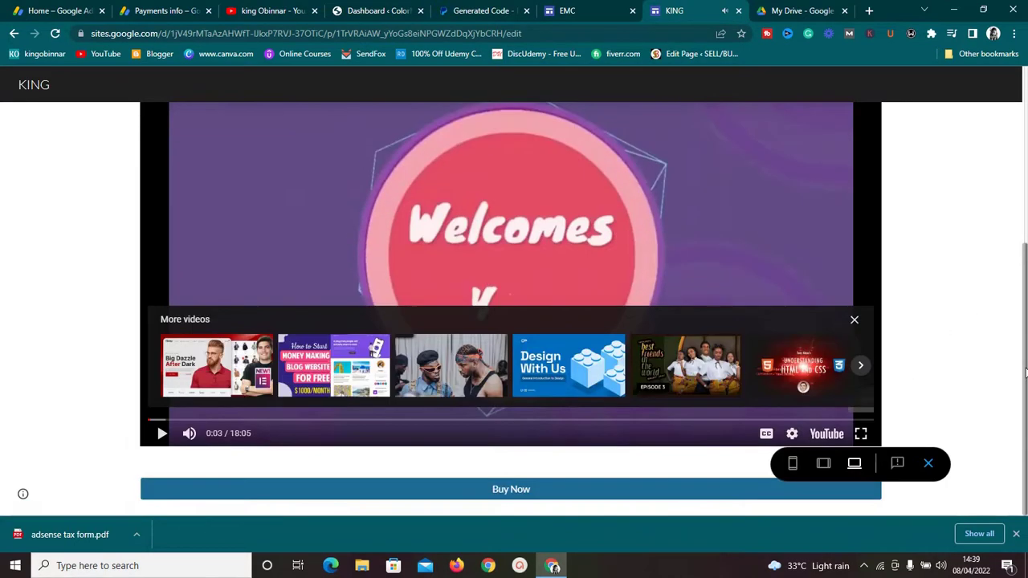
left_click(512, 490)
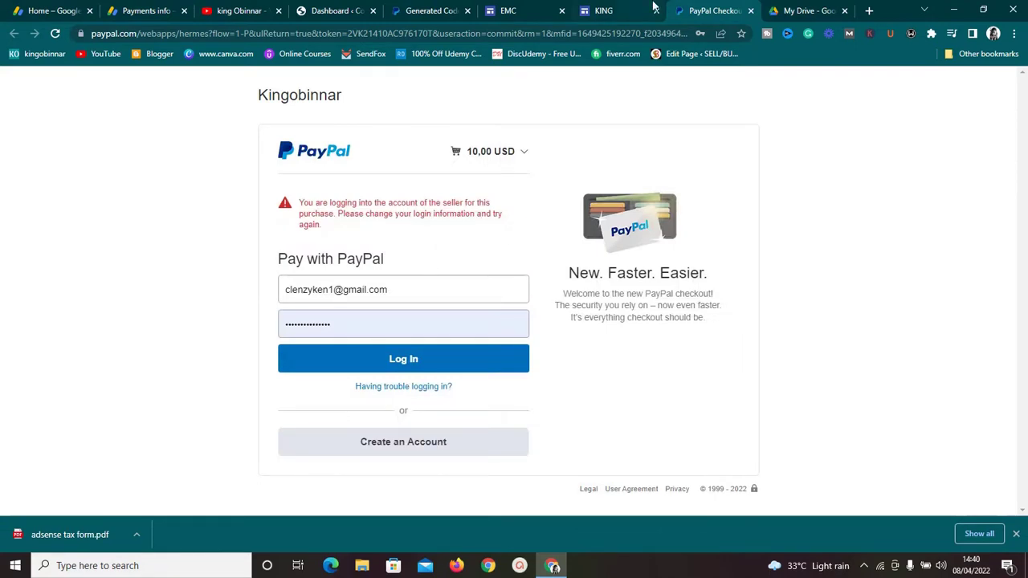
left_click(611, 10)
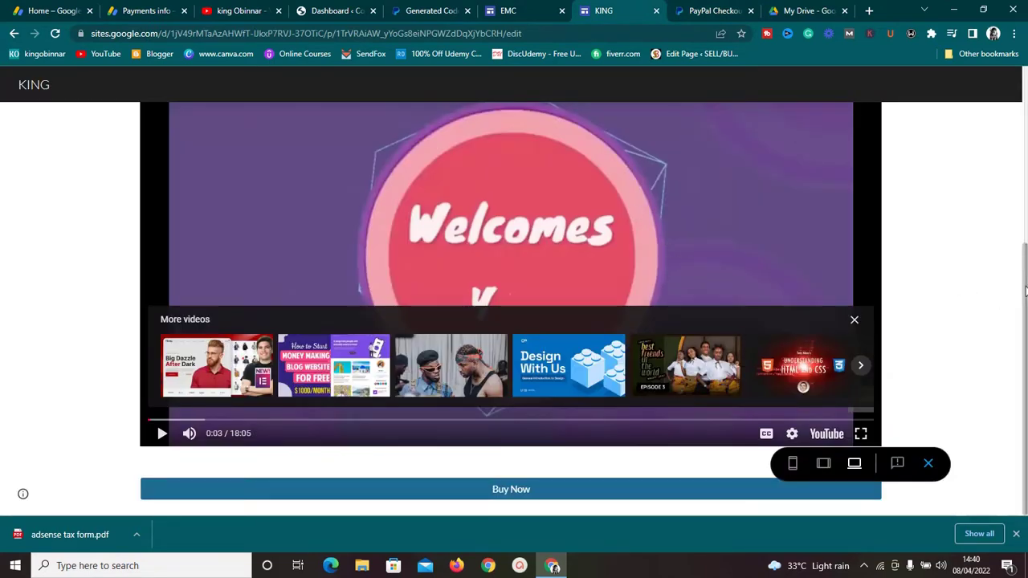
scroll(1025, 291, "up", 4)
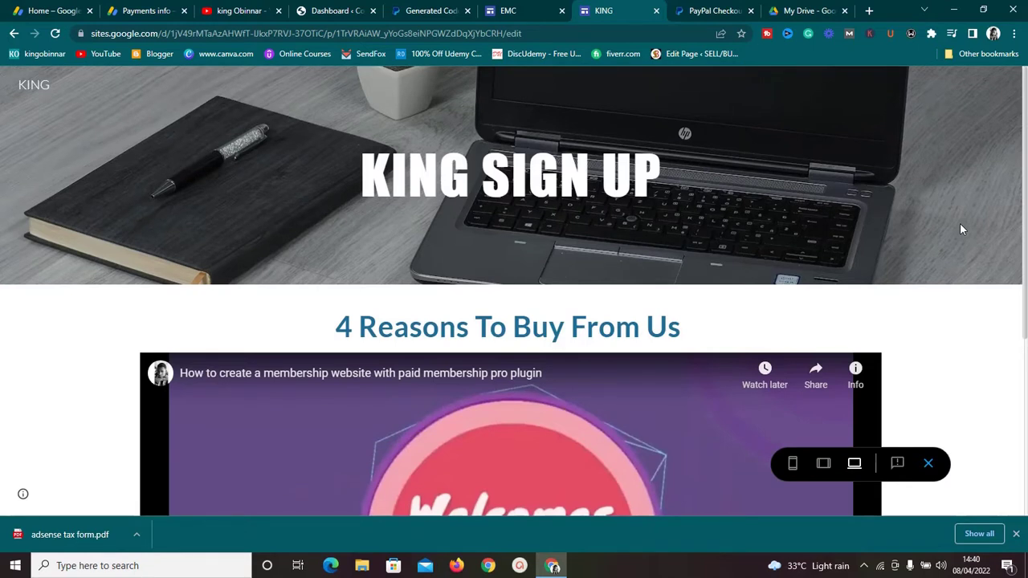
Step: Show the site preview in phone size and check the page from the header to the Buy Now button
left_click(793, 464)
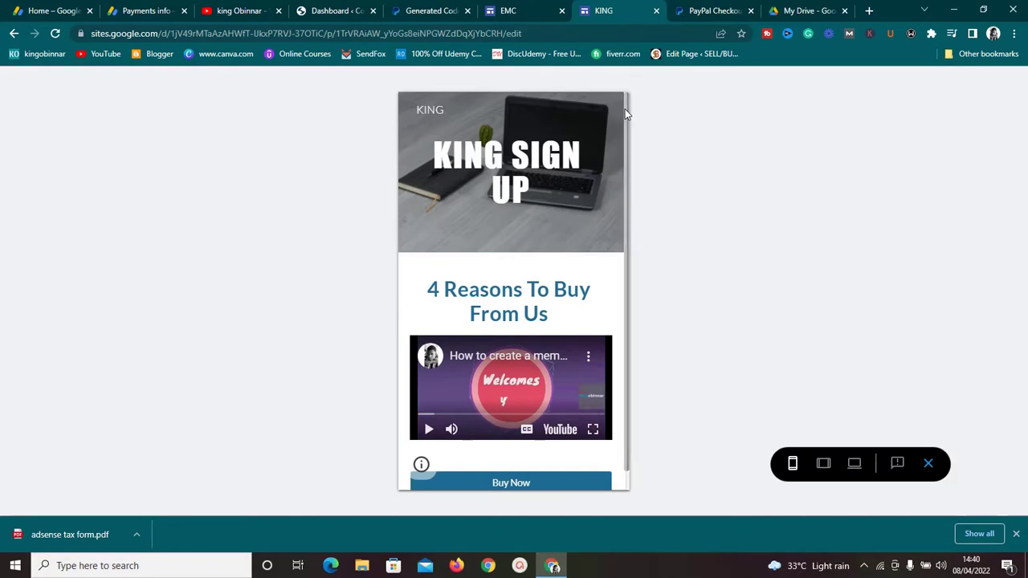
left_click_drag(627, 111, 617, 205)
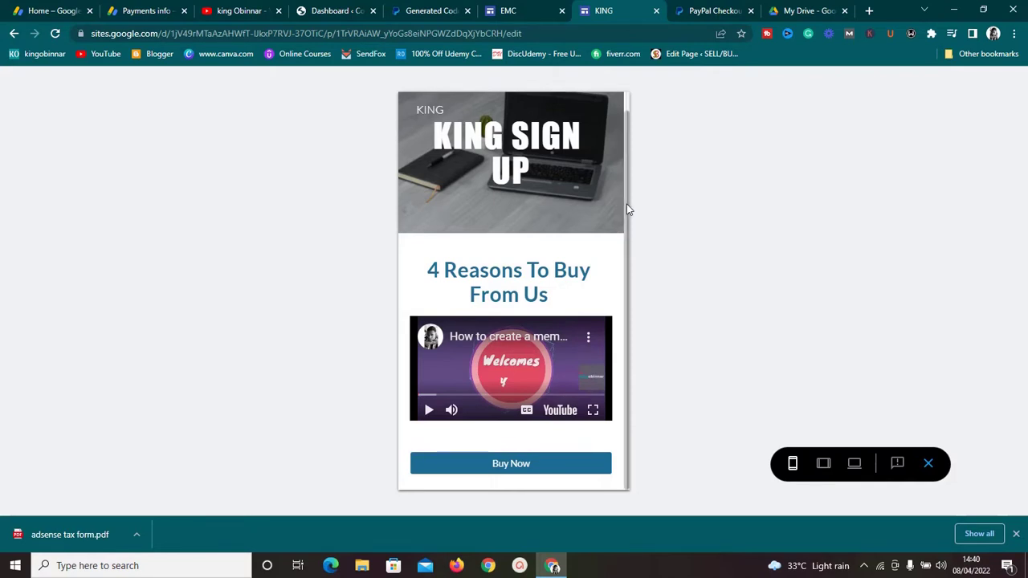
left_click_drag(626, 204, 630, 97)
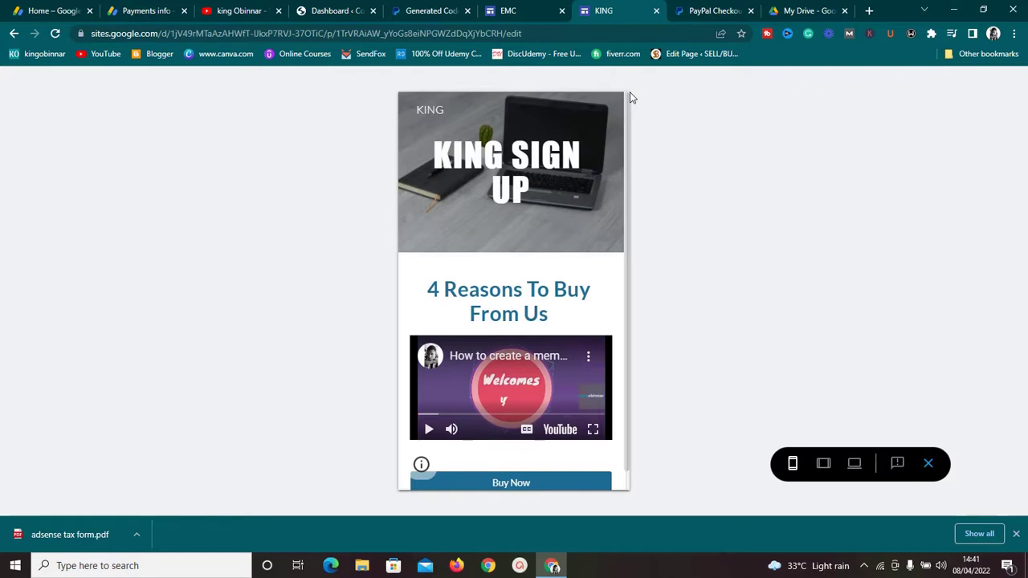
left_click(865, 569)
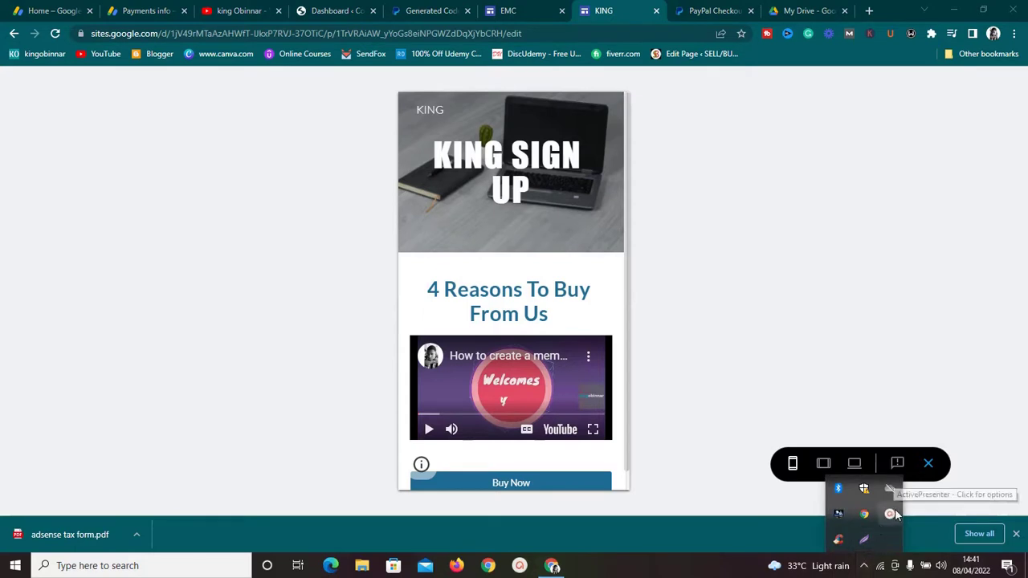
left_click(896, 510)
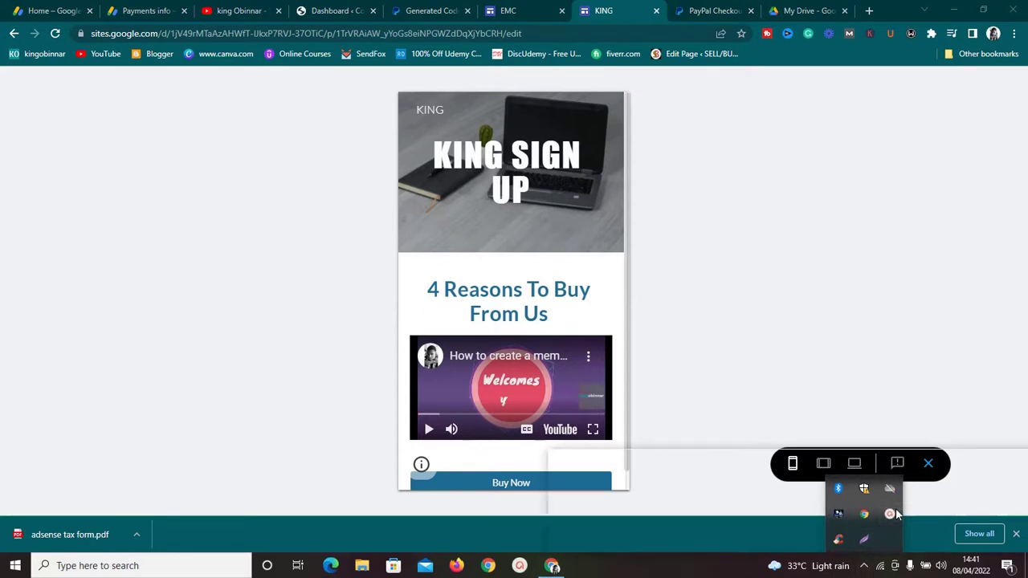